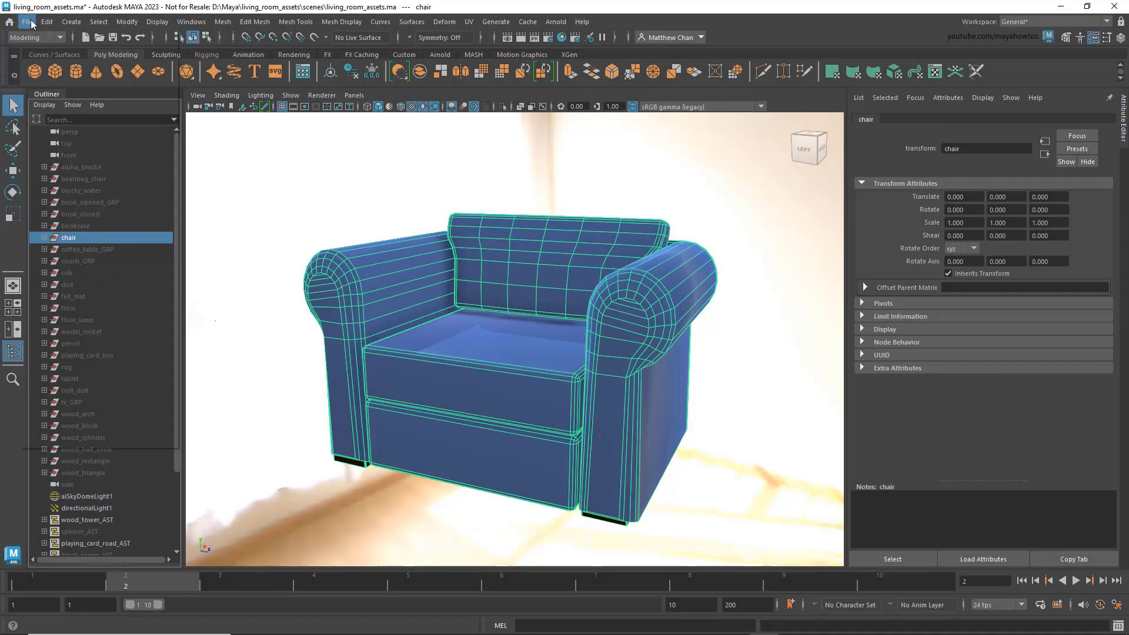
Start exporting the selected chair model to a file.
left_click(30, 21)
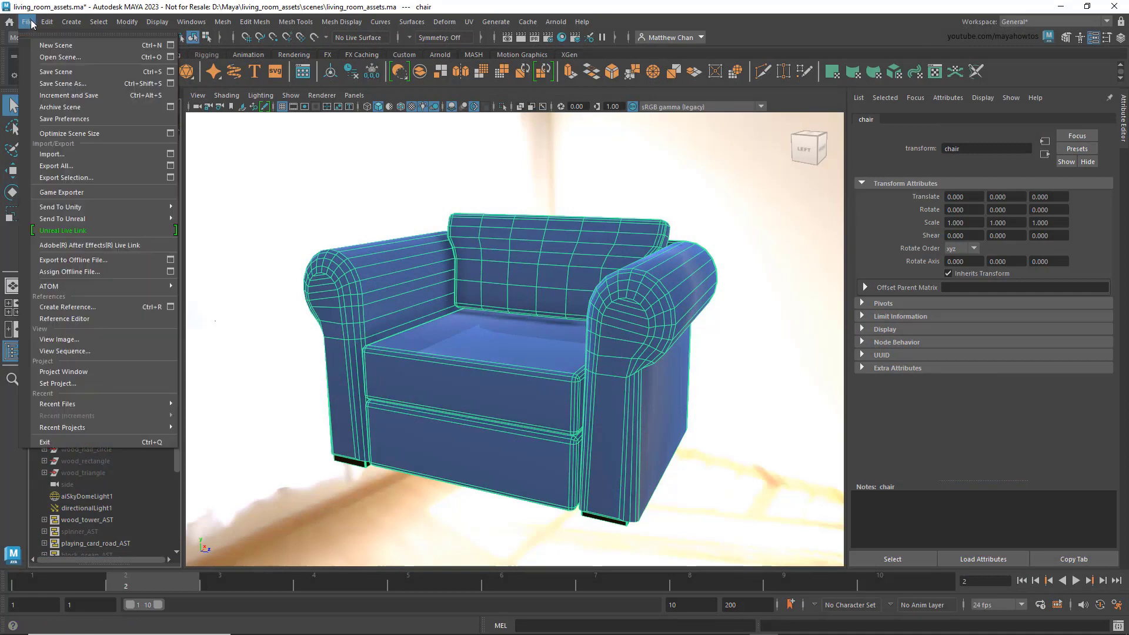
left_click(100, 178)
left_click(322, 499)
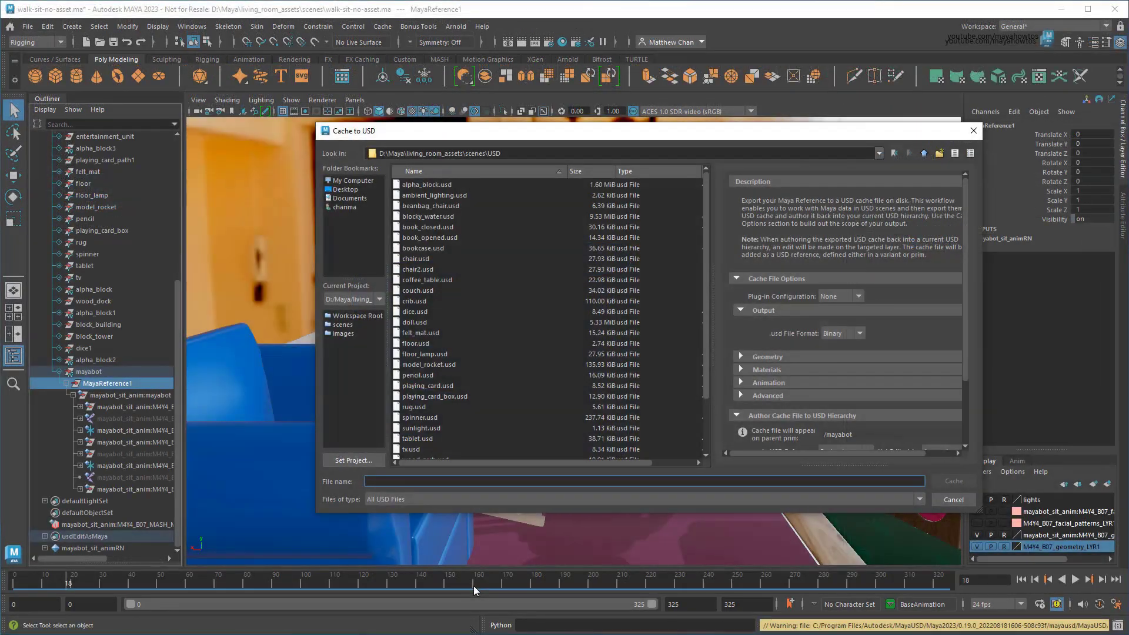
Cache the mayabot's Maya Reference to USD under the file name mayabot_sit_cache.
type("mayabot_sit_cache")
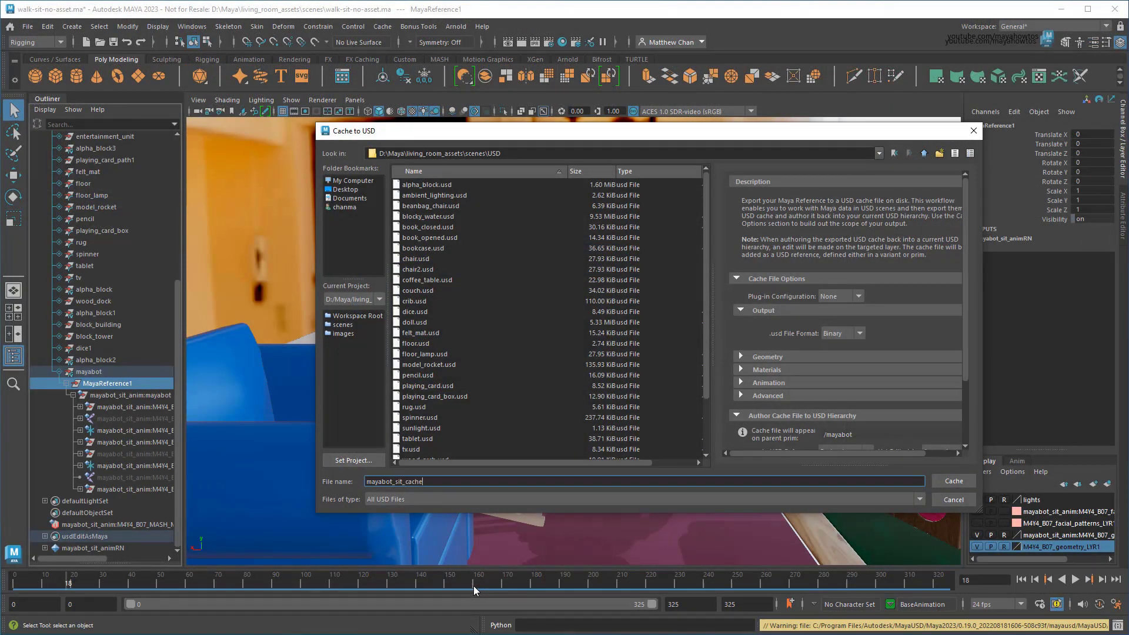
key("Return")
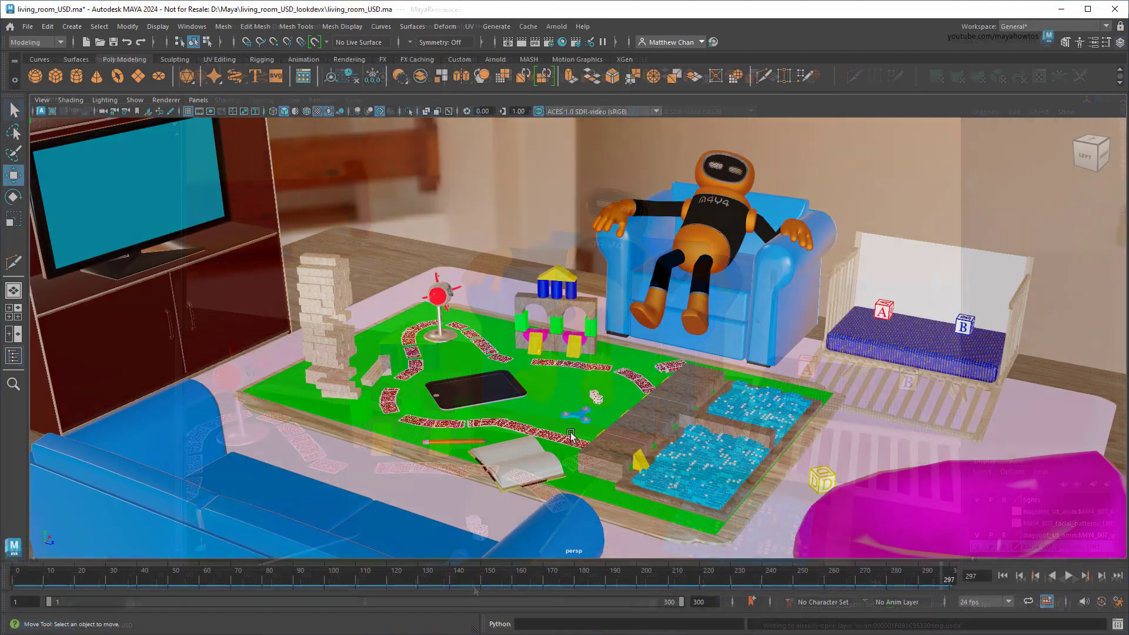
Show the Outliner and expand living_room_SHOT to list the prims under living_room_SHOTShape.
left_click_drag(571, 435, 801, 428, "alt")
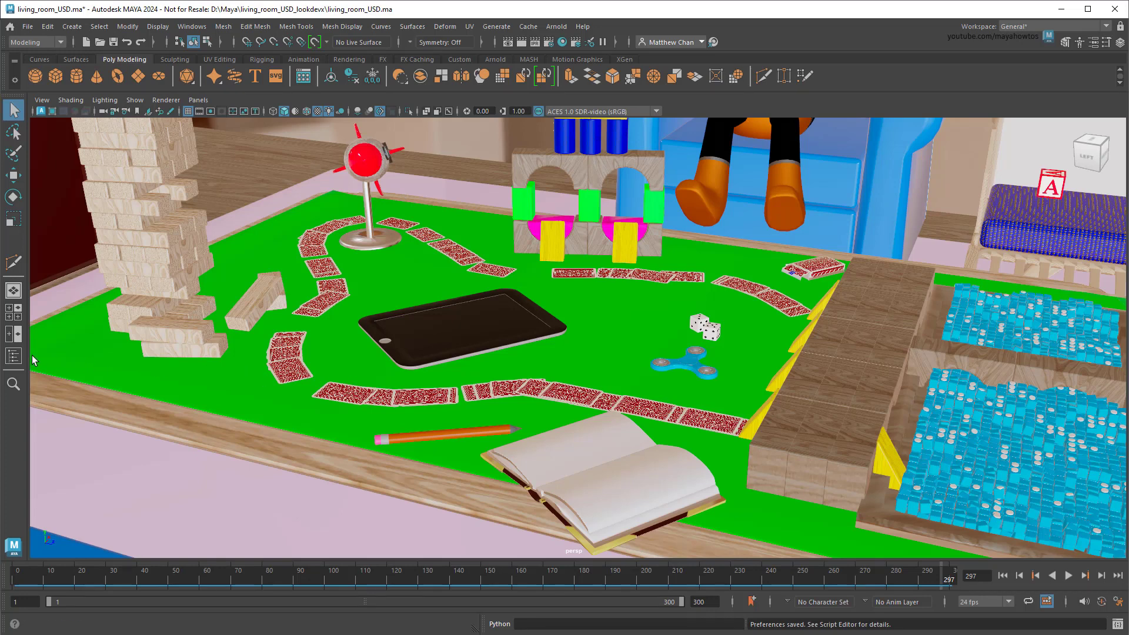
left_click(13, 355)
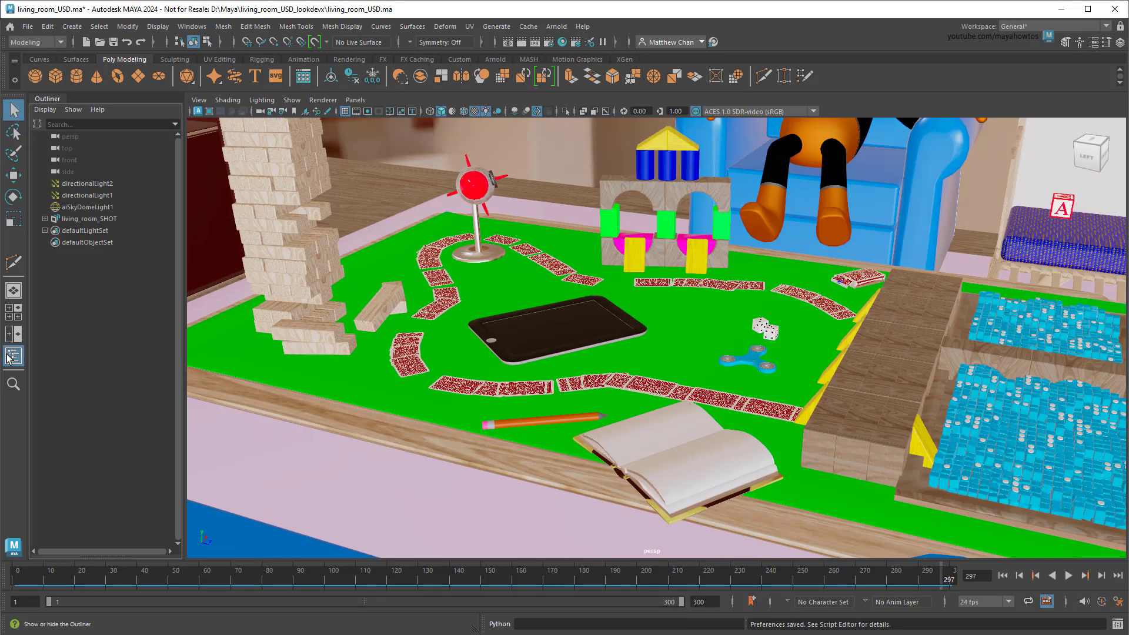
left_click(45, 219)
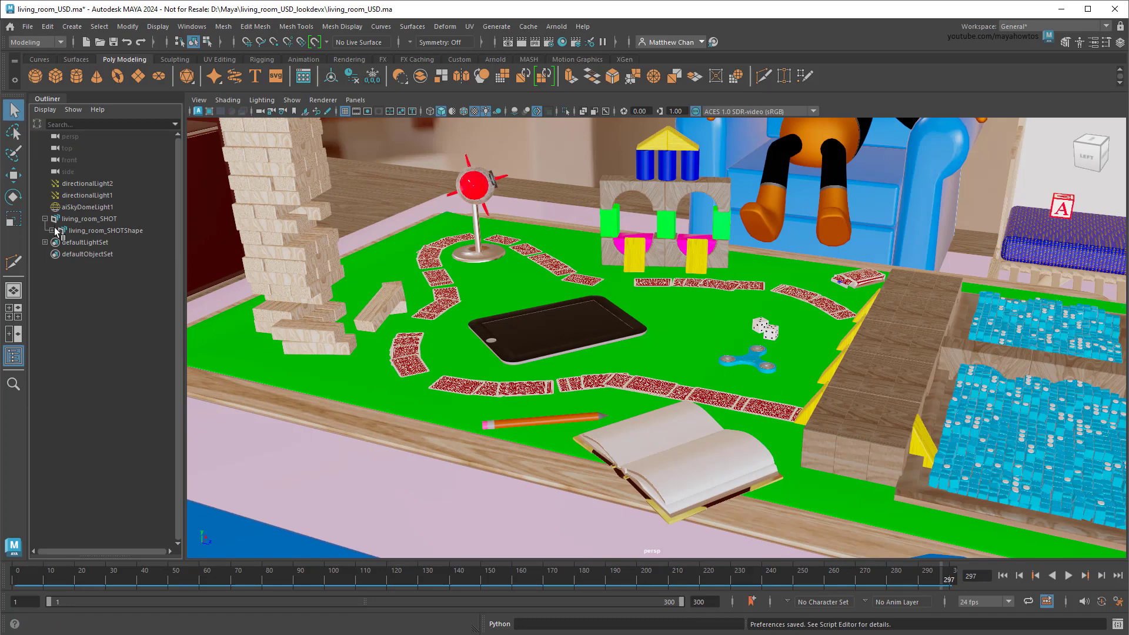
left_click(52, 231)
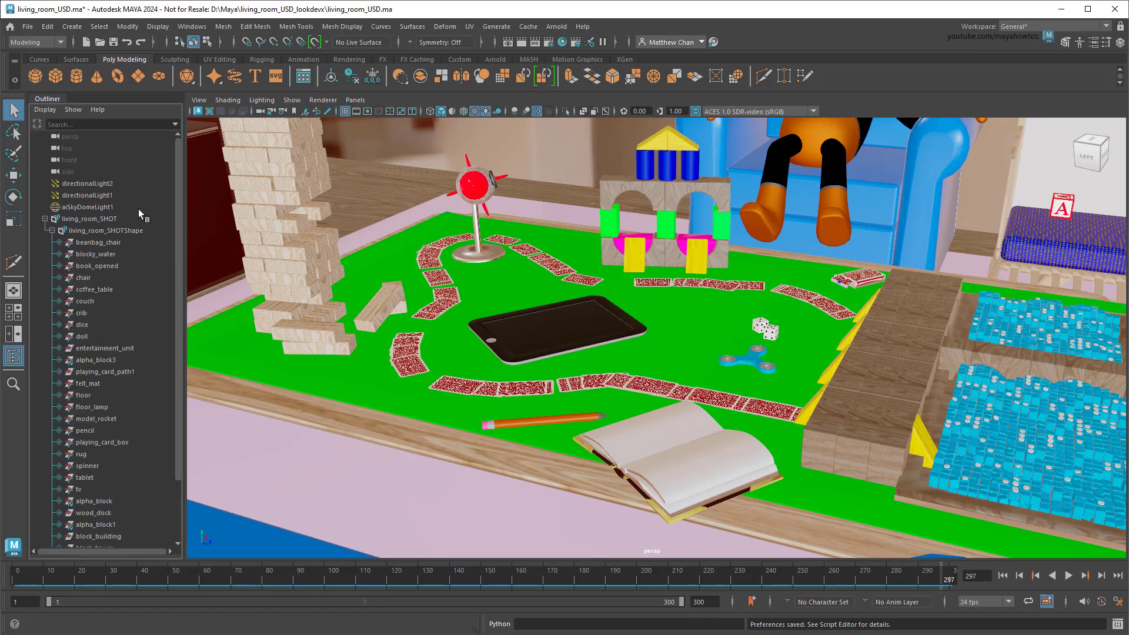
left_click(45, 109)
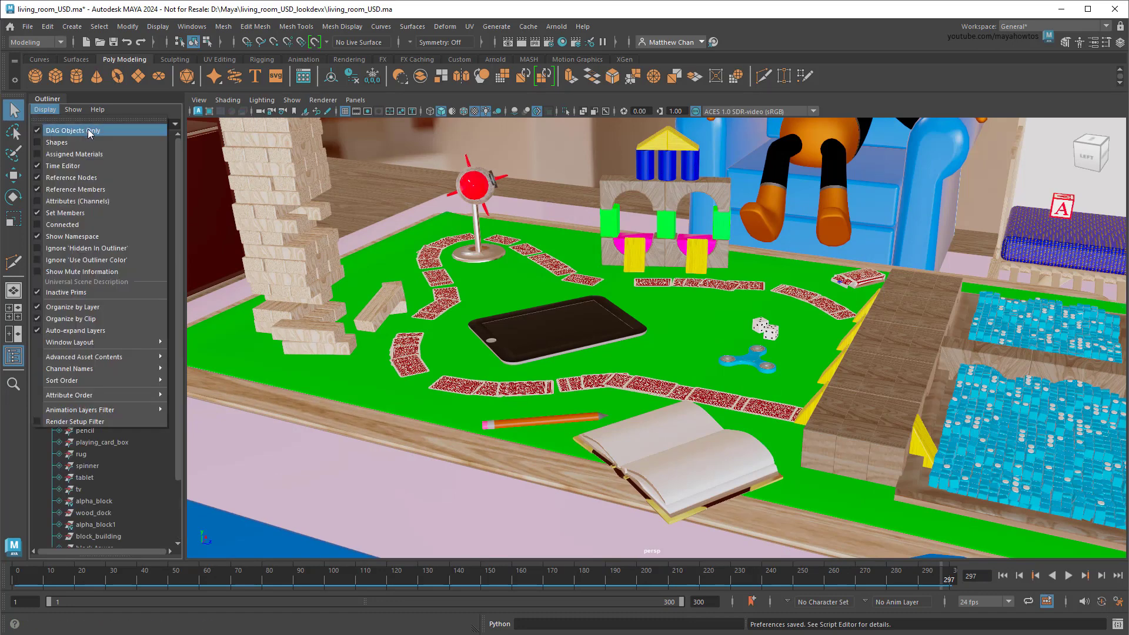
left_click(48, 111)
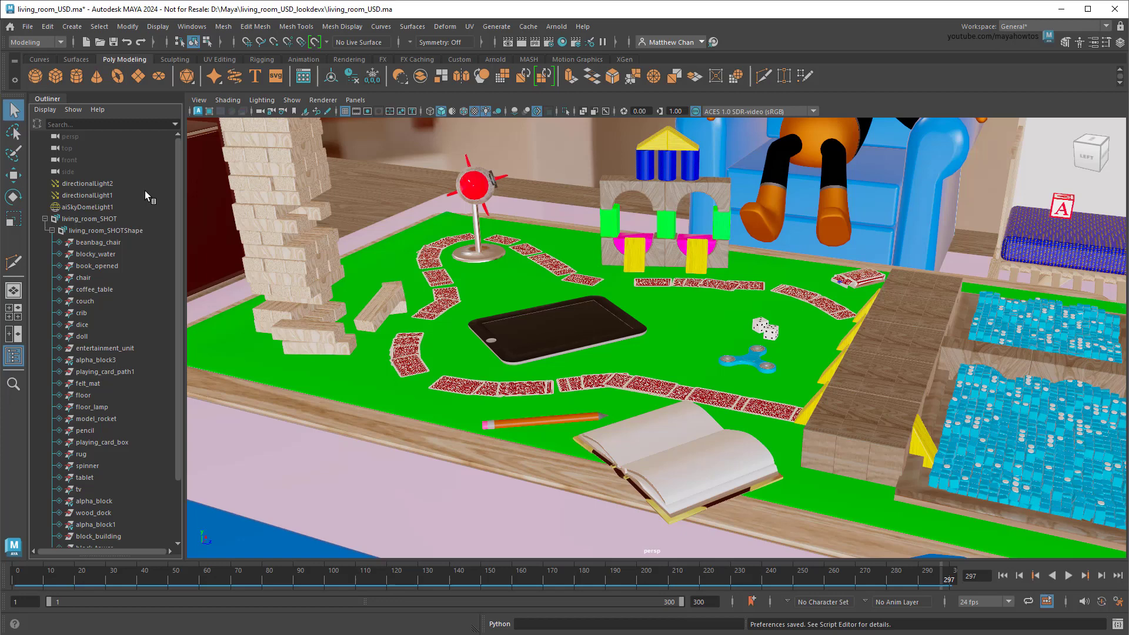
Open the USD Layer Editor for living_room_SHOTShape and add a sublayer to living_room_SHOT.usd.
right_click(125, 229)
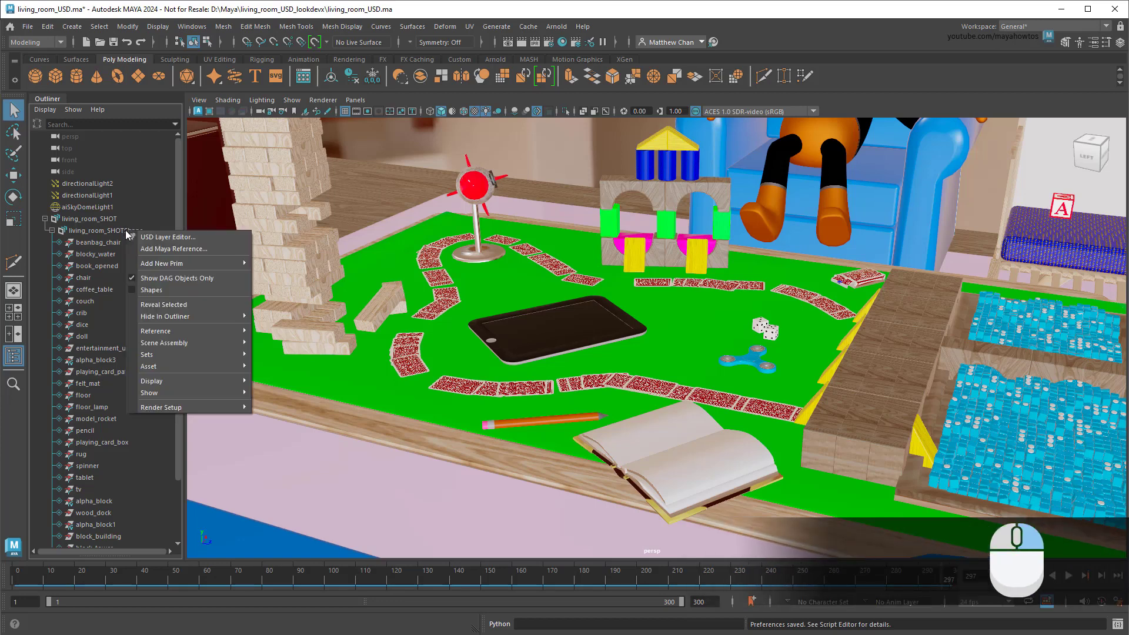
left_click(215, 238)
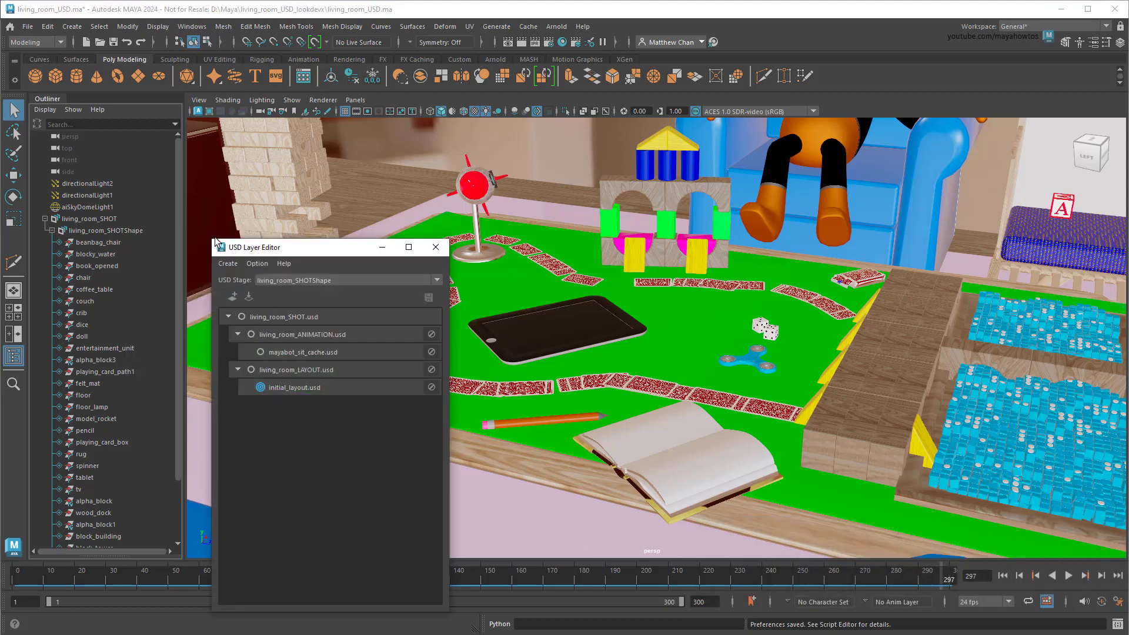
right_click(273, 316)
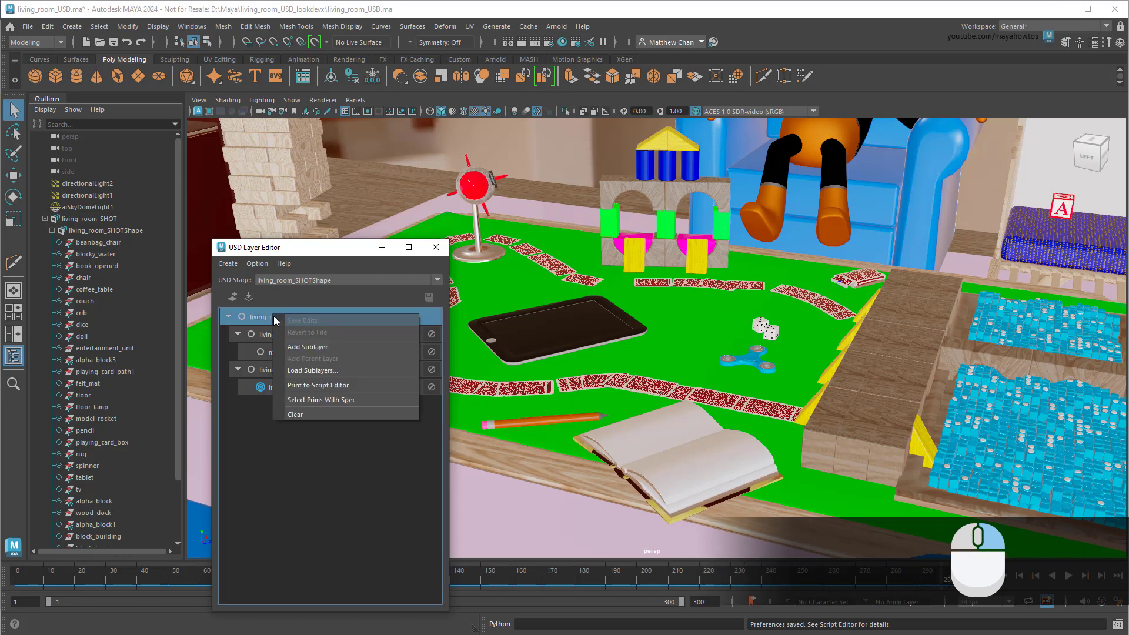
left_click(321, 350)
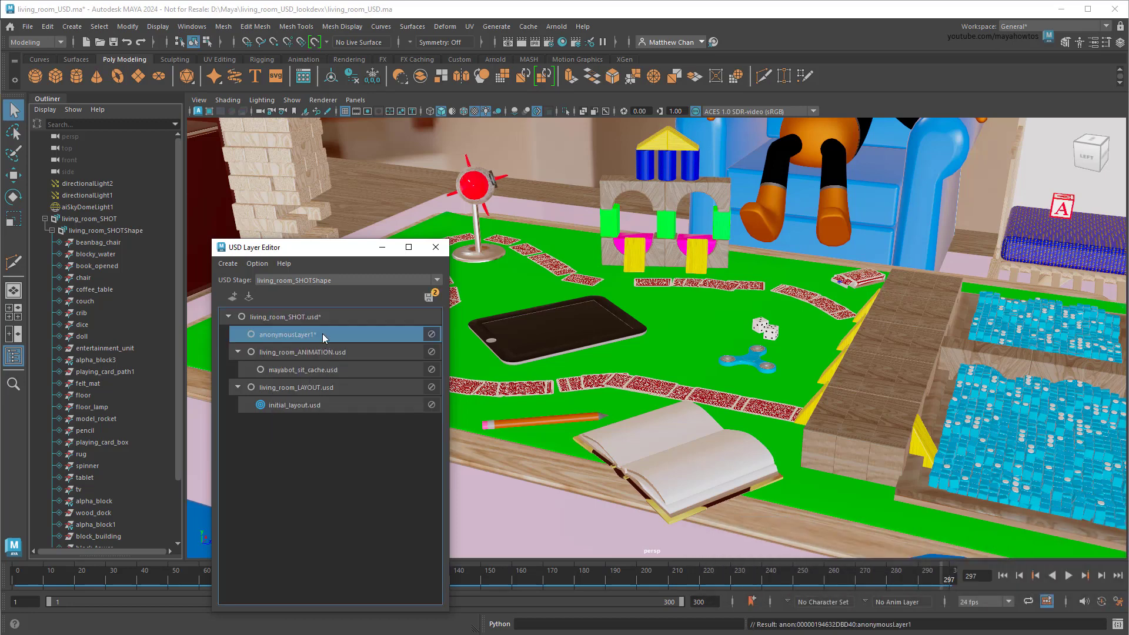
Save the new anonymous sublayer as living_room_SHADING in the living_room_USD_lookdevx folder and make it the target layer.
right_click(322, 334)
left_click(327, 338)
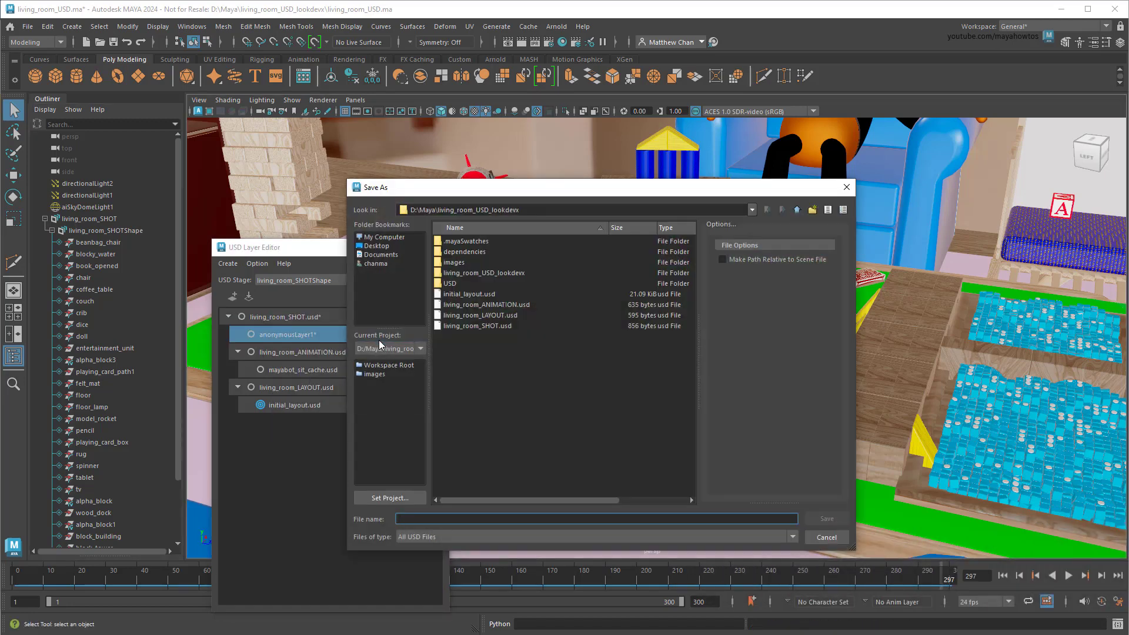
type("living_room_SHADING")
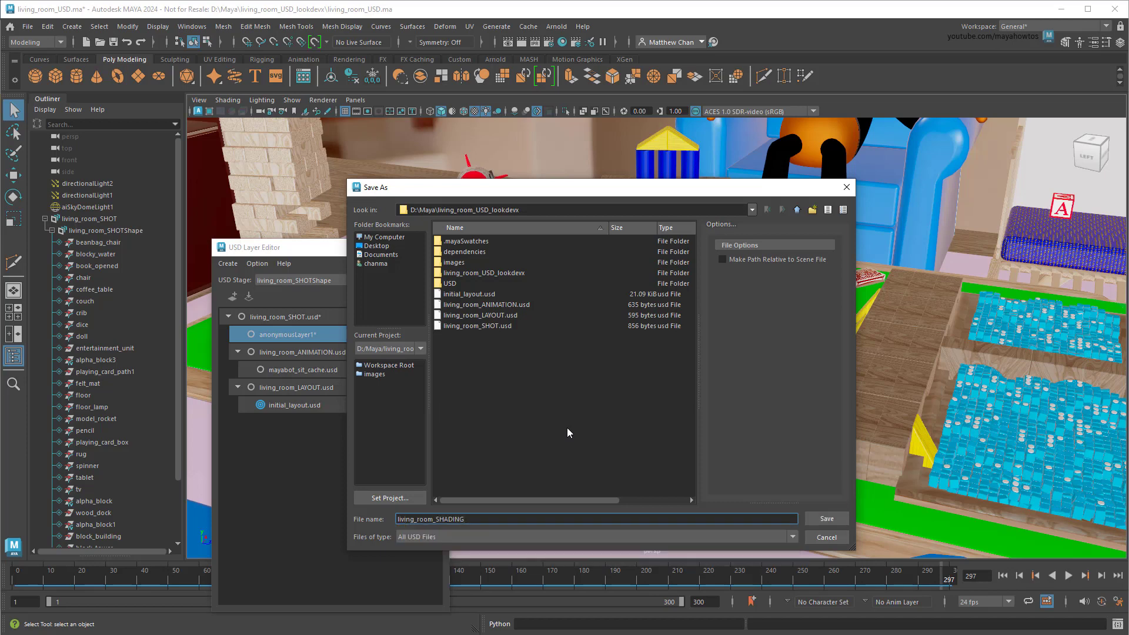
left_click(823, 519)
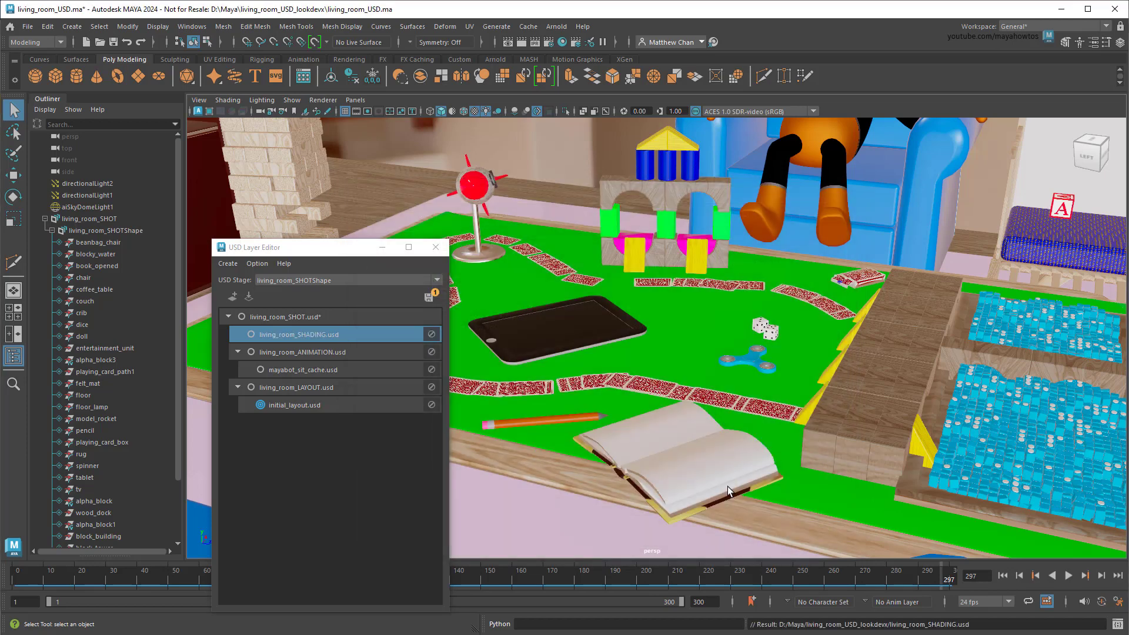
left_click(251, 334)
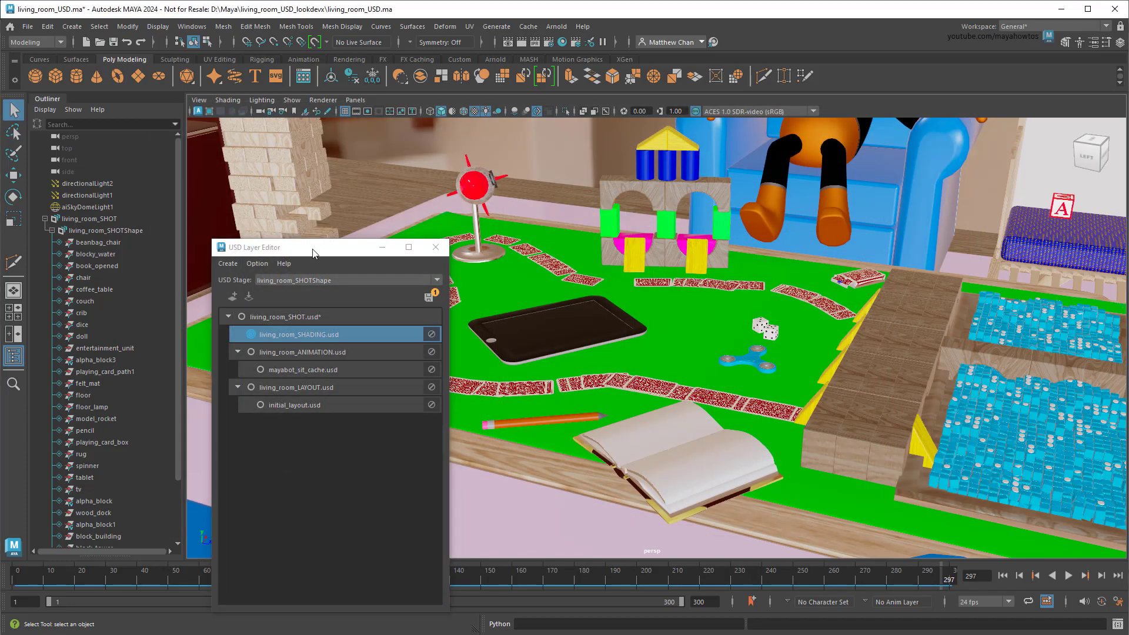
Dock the USD Layer Editor beneath the Outliner and enlarge the Outliner's share of the space.
left_click_drag(314, 247, 149, 541)
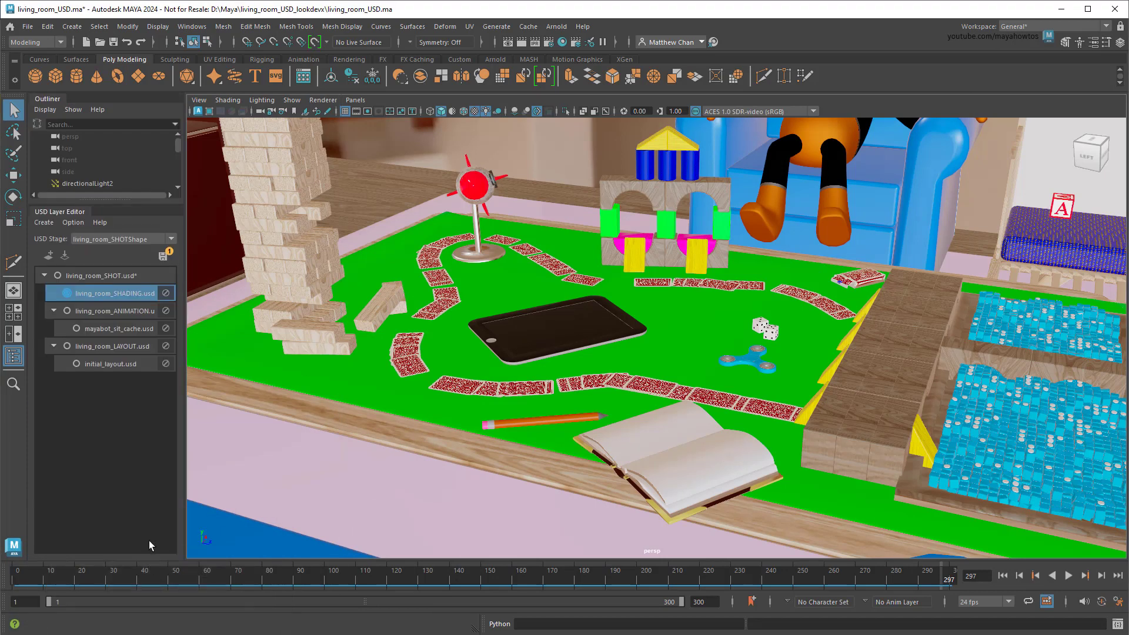
left_click_drag(117, 210, 127, 371)
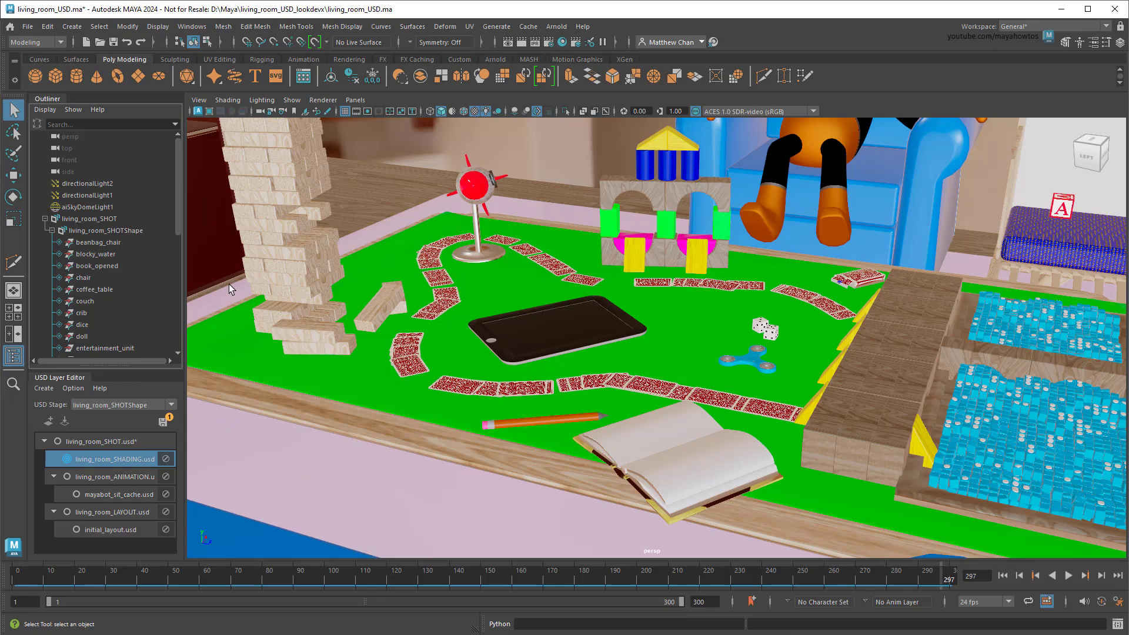
Expand the felt_mat prim in the Outliner down to the material and shader inside its Looks scope.
left_click_drag(176, 202, 186, 263)
left_click(82, 242)
left_click(60, 242)
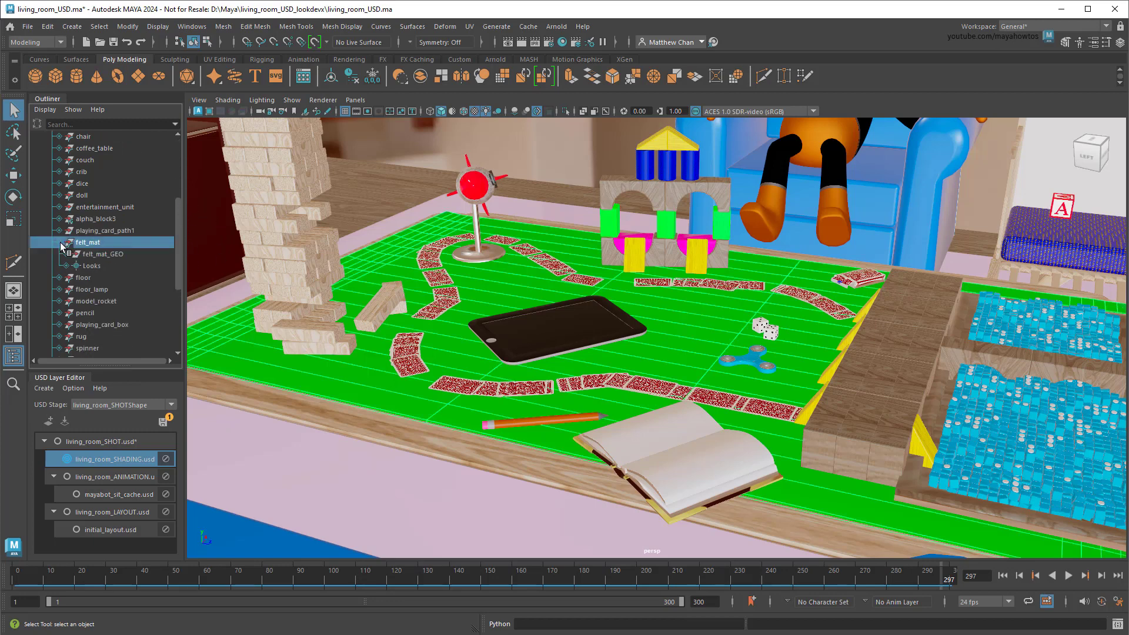
left_click(91, 266)
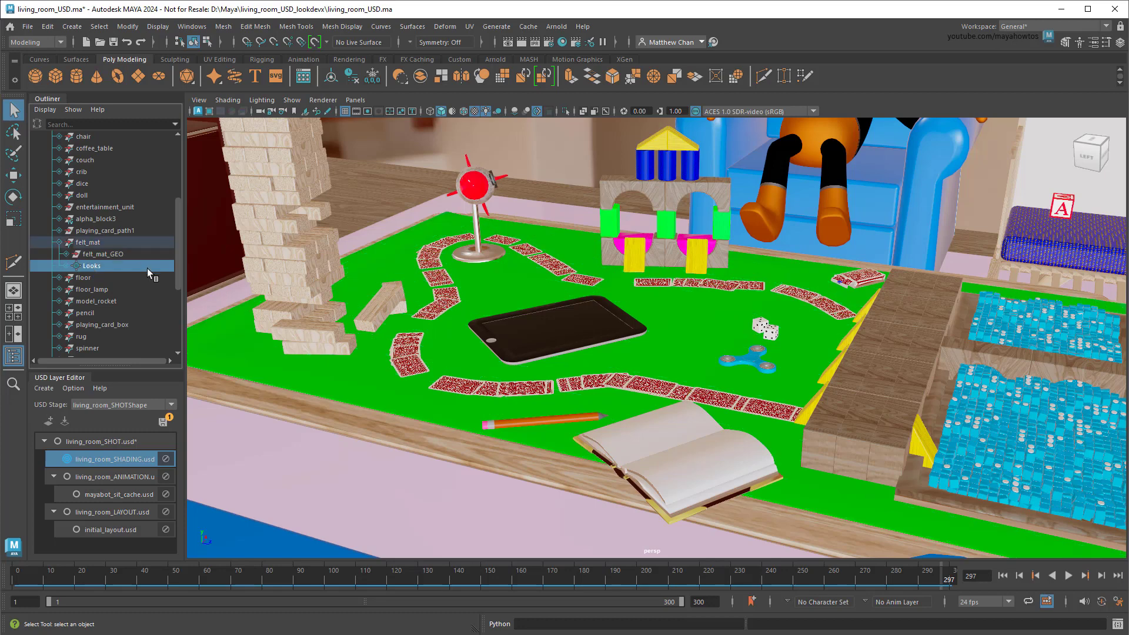
left_click(67, 266)
left_click(73, 277)
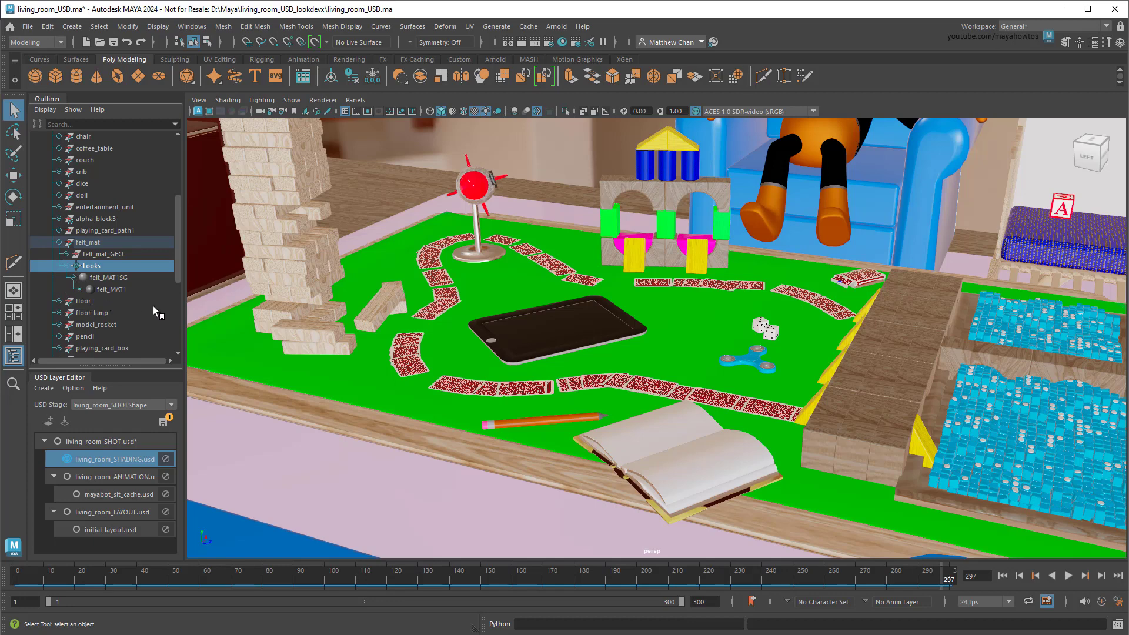
Show the Attribute Editor for the felt_MAT1SG material and display the attributes of its felt_MAT1 shader.
left_click(116, 279)
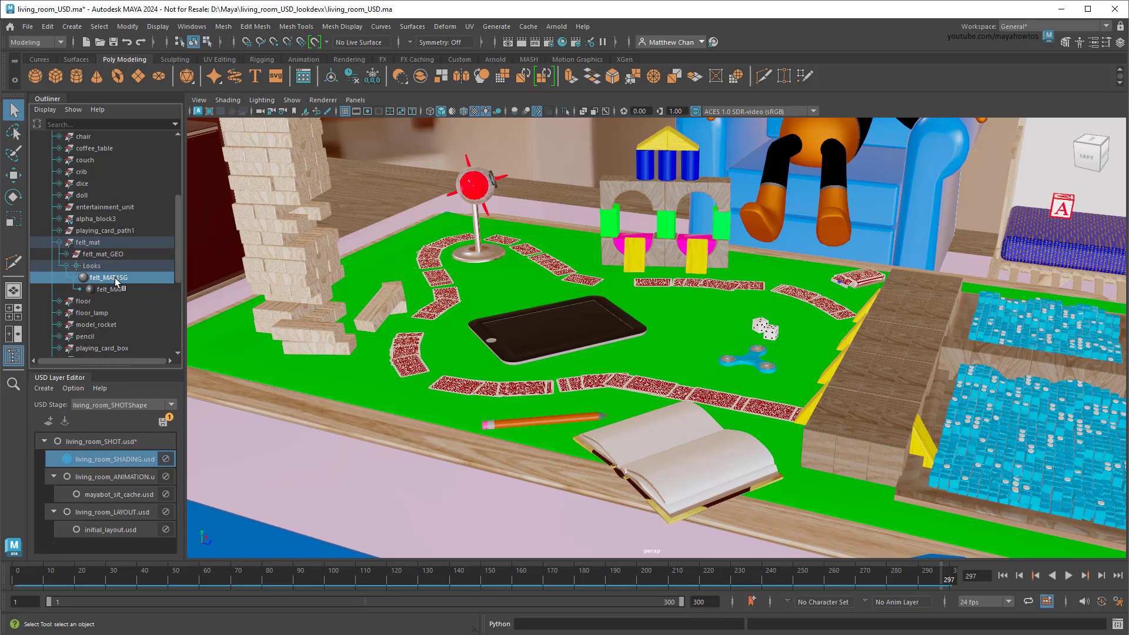
left_click(1092, 42)
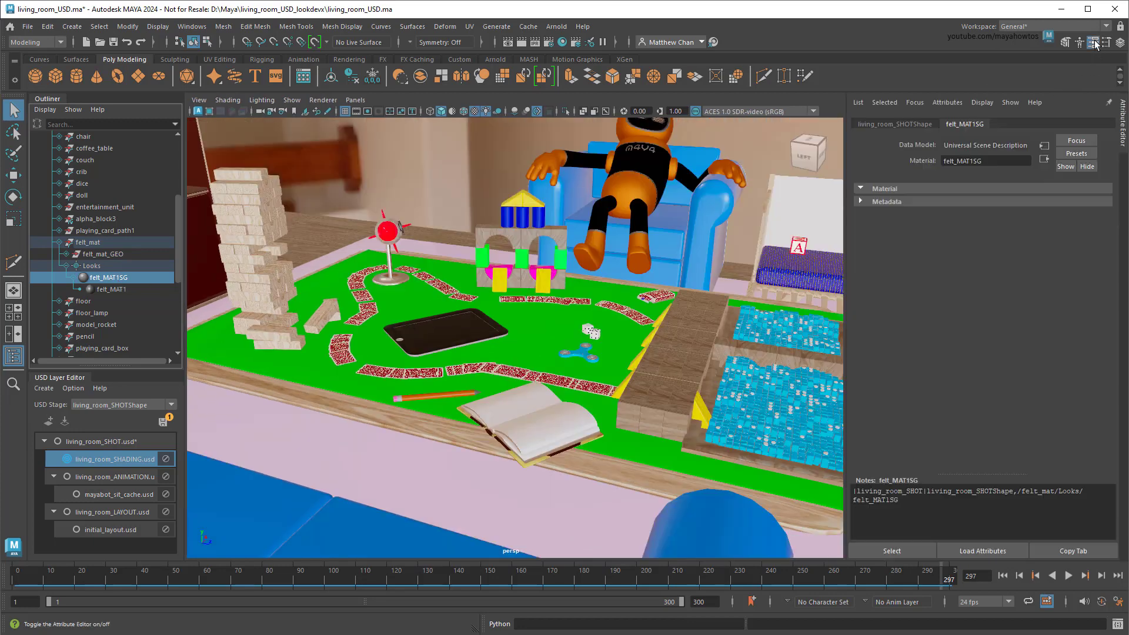
left_click(106, 292)
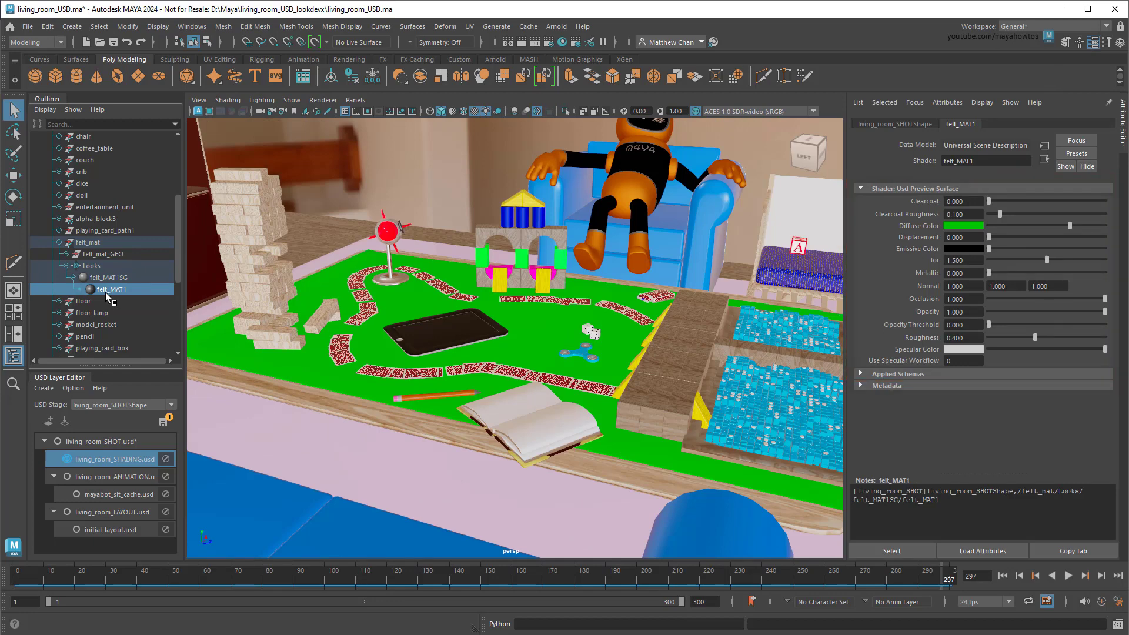
Show the felt_MAT1SG material in LookdevX, enter its node graph and frame all of its nodes.
right_click(122, 280)
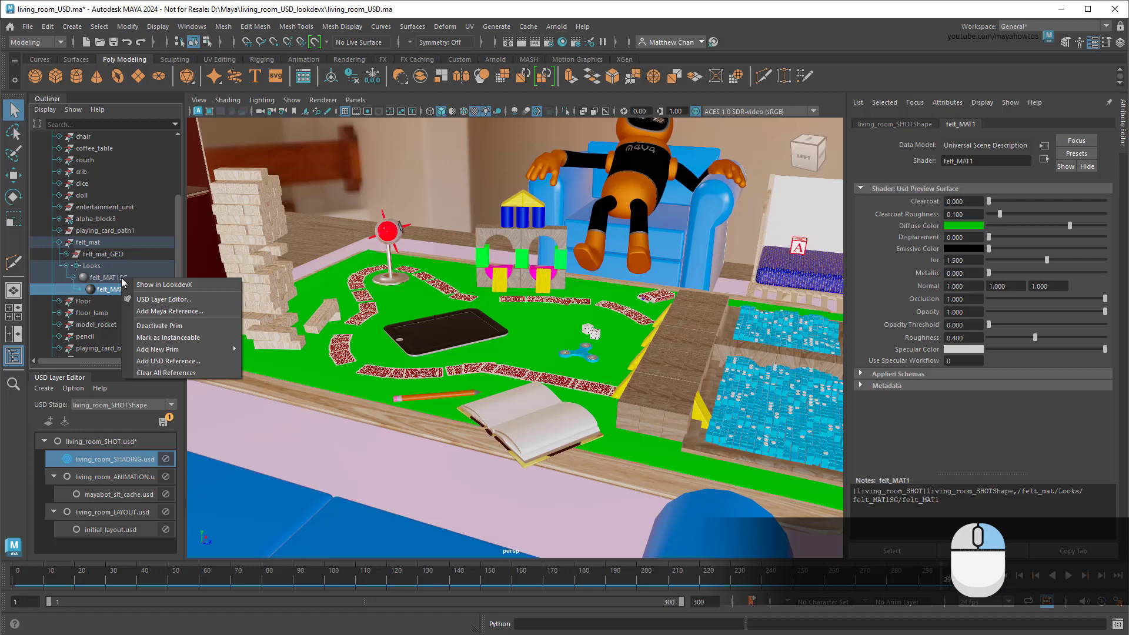
left_click(203, 287)
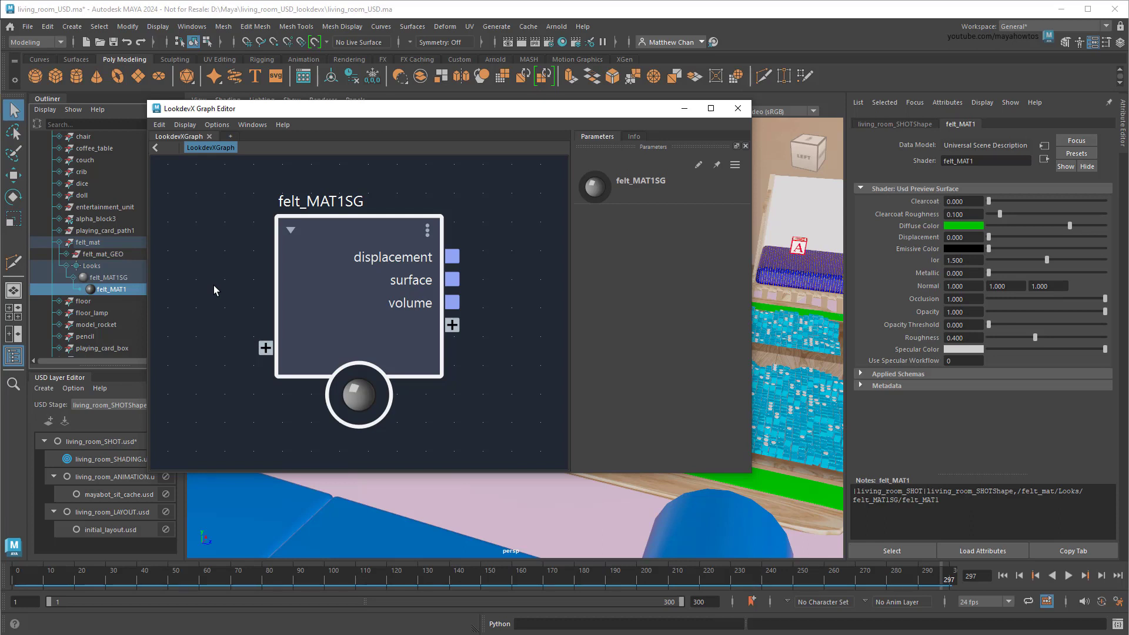
left_click(365, 230)
key("Delete")
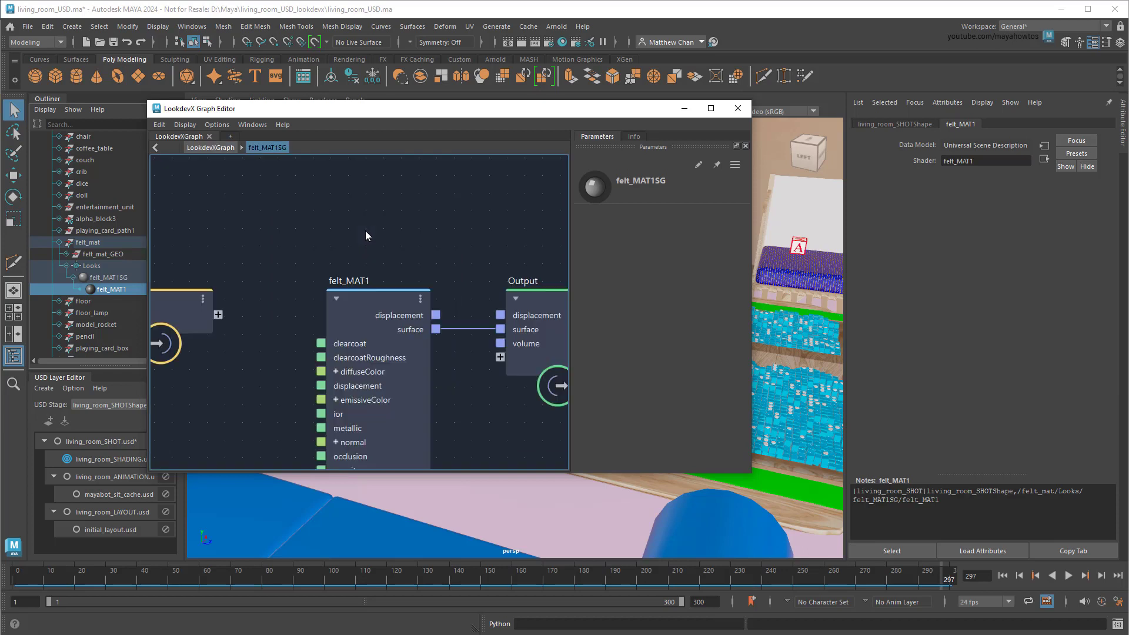
key("a")
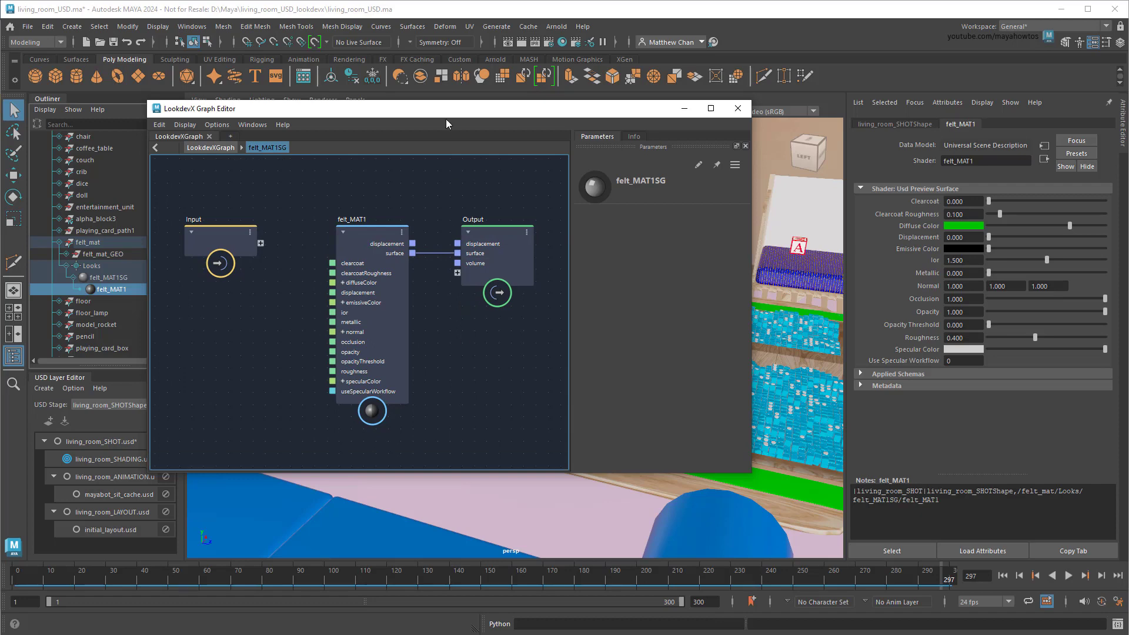
Dock the LookdevX Graph Editor beneath the viewport, enlarge the viewport's share and reframe the graph.
left_click_drag(445, 113, 458, 623)
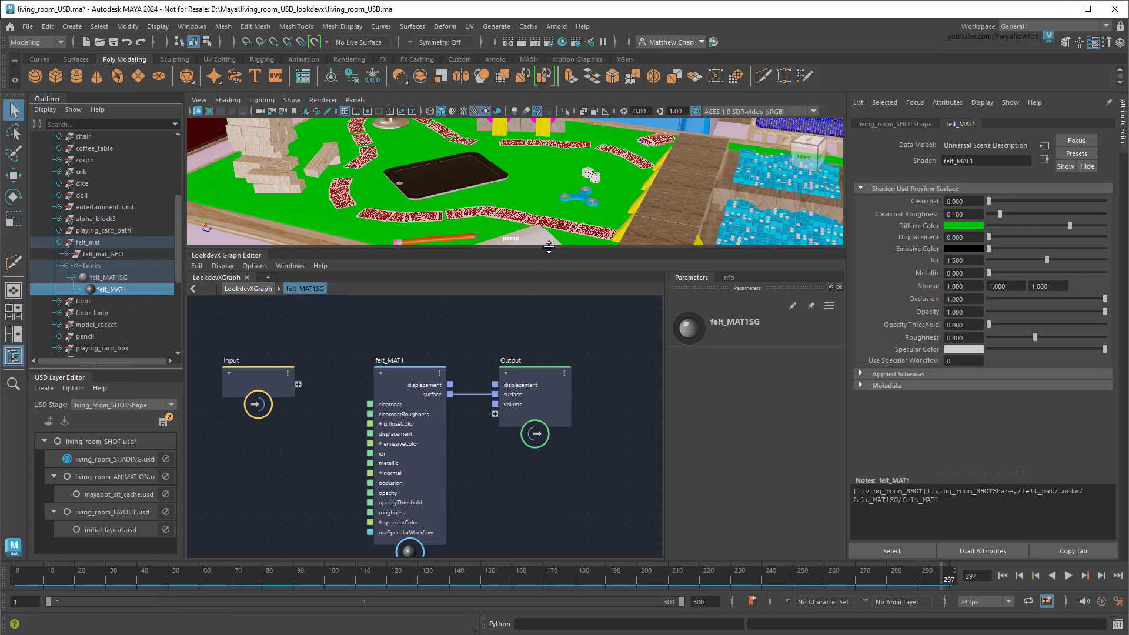
left_click_drag(548, 247, 549, 297)
key("a")
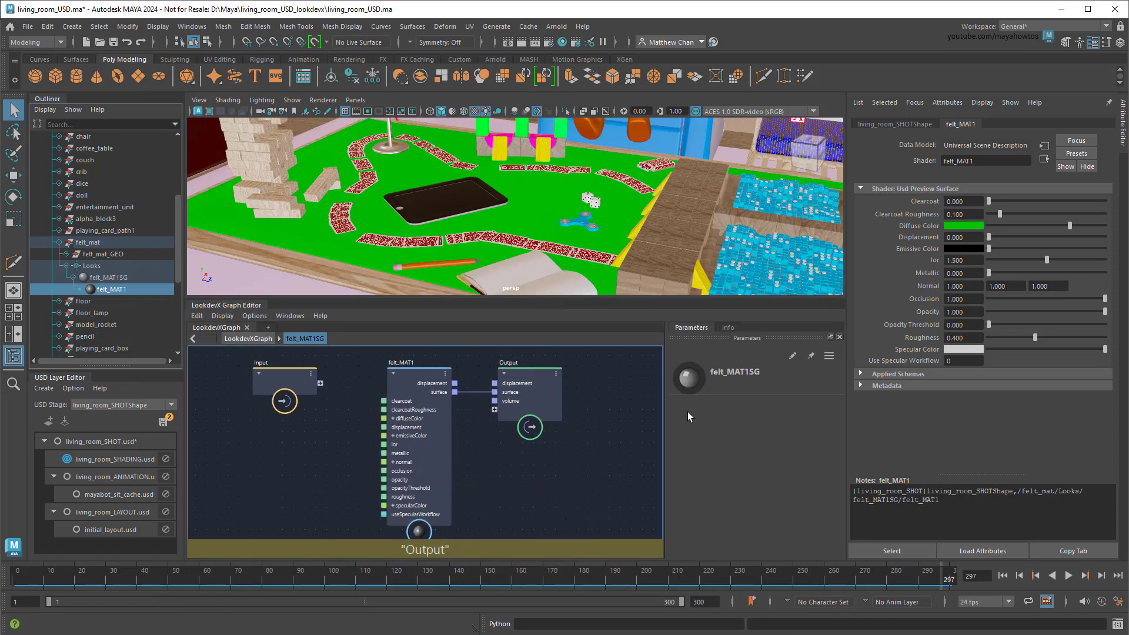
Save the current window layout as a new workspace named LookdevX.
left_click(1105, 26)
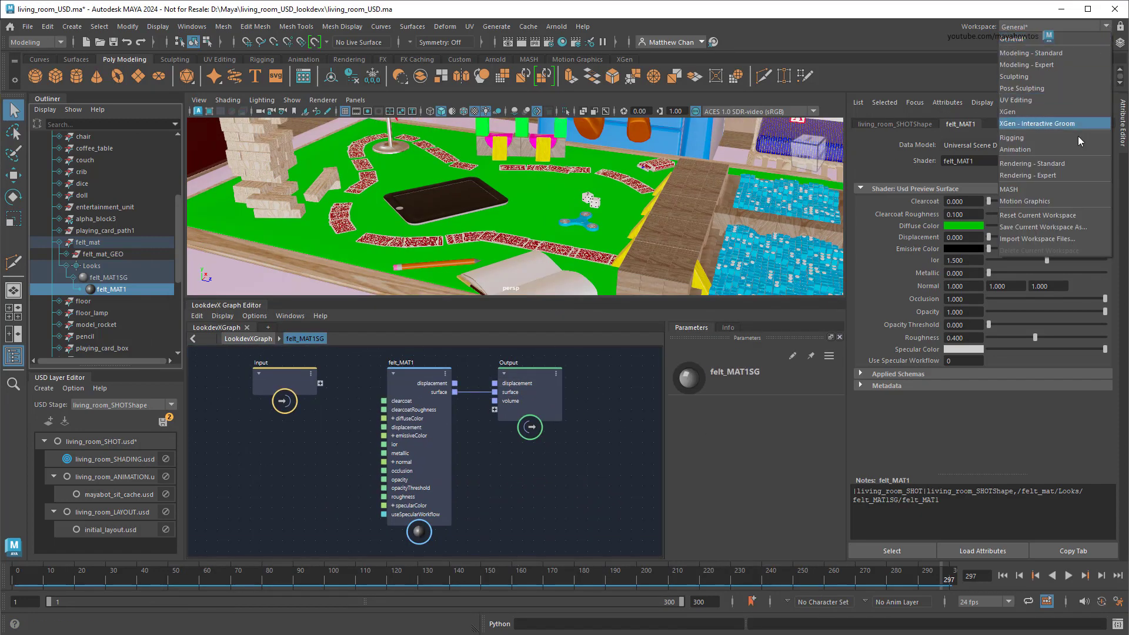
left_click(1080, 227)
type("Look")
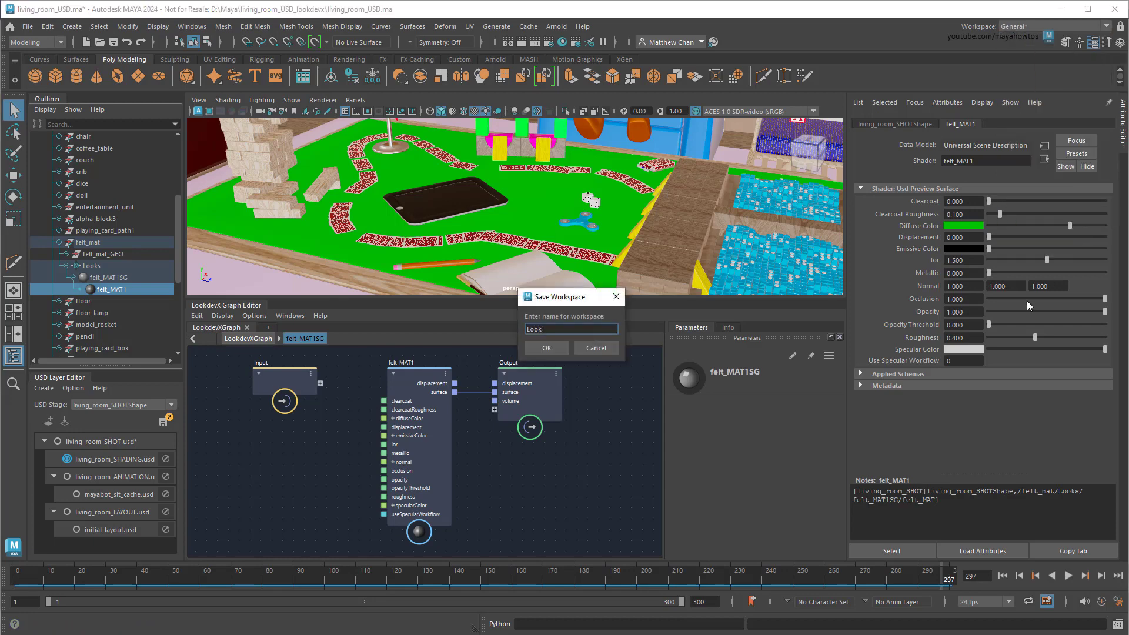
type("devX")
left_click(552, 349)
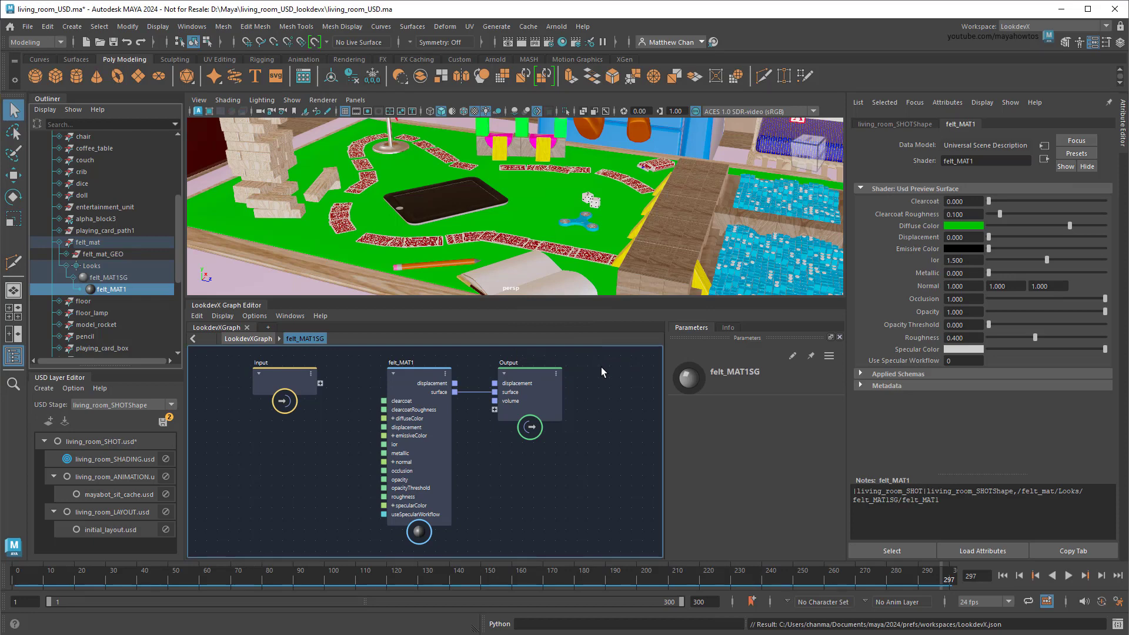
Turn on the node type labels above the nodes in the LookdevX graph and reframe it.
left_click(222, 316)
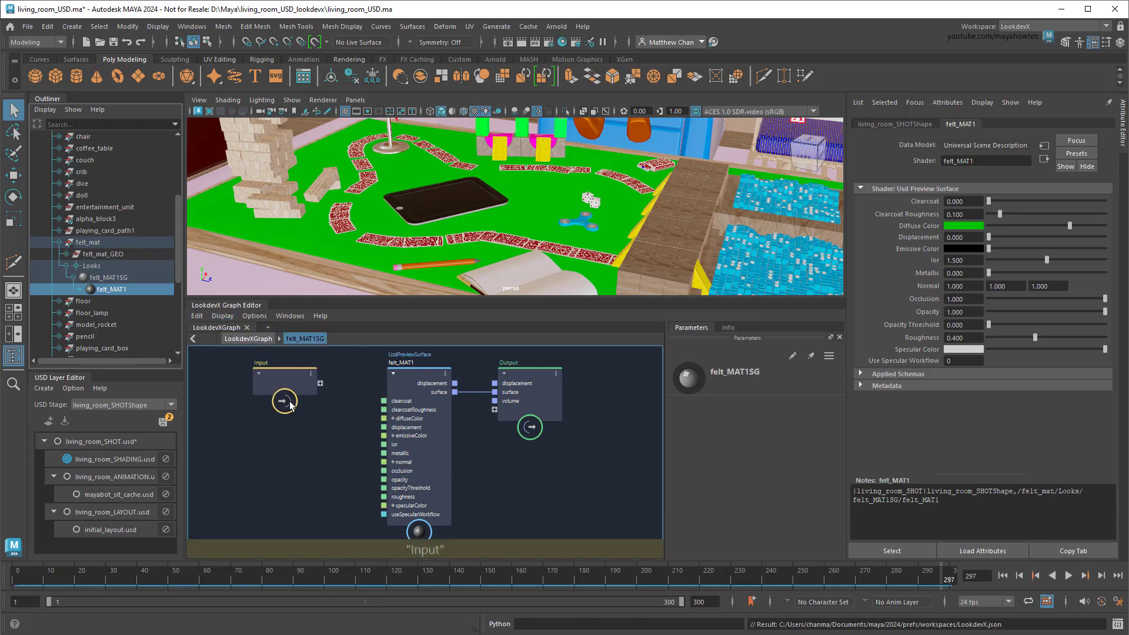
key("f")
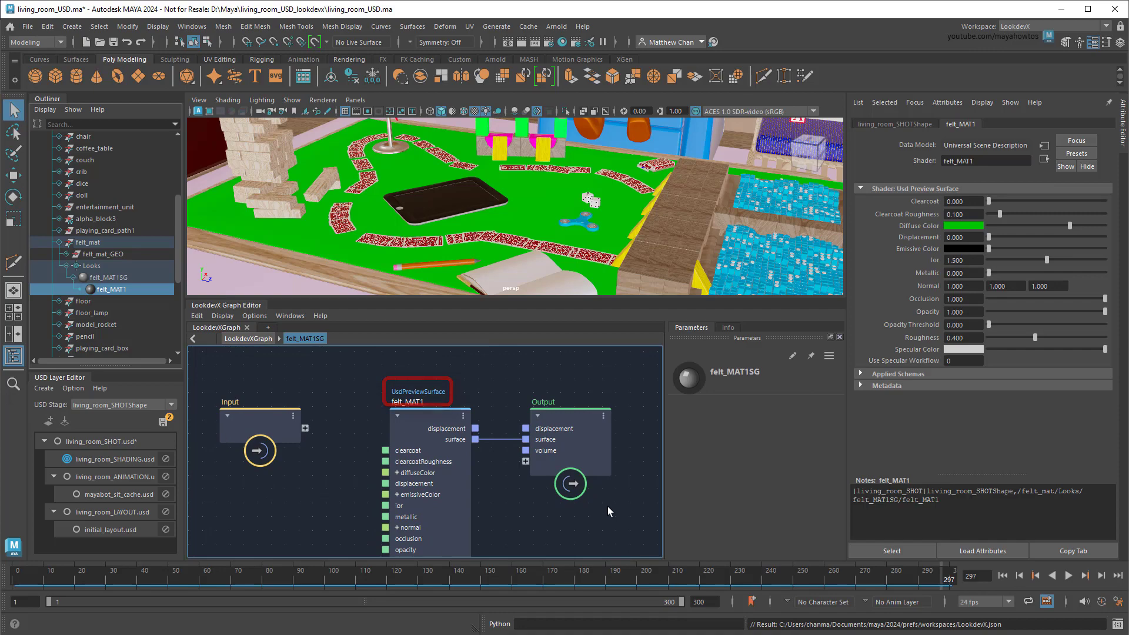
Unassign the material from the middle mesh of felt_mat_GEO.
left_click_drag(512, 233, 535, 248, "alt")
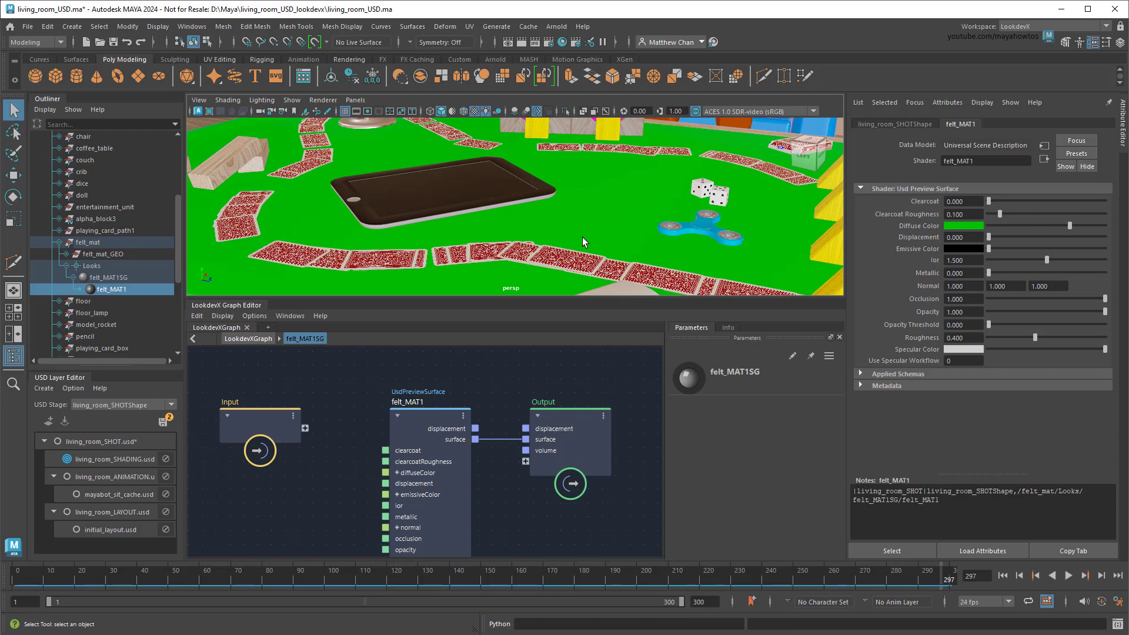
left_click(611, 211)
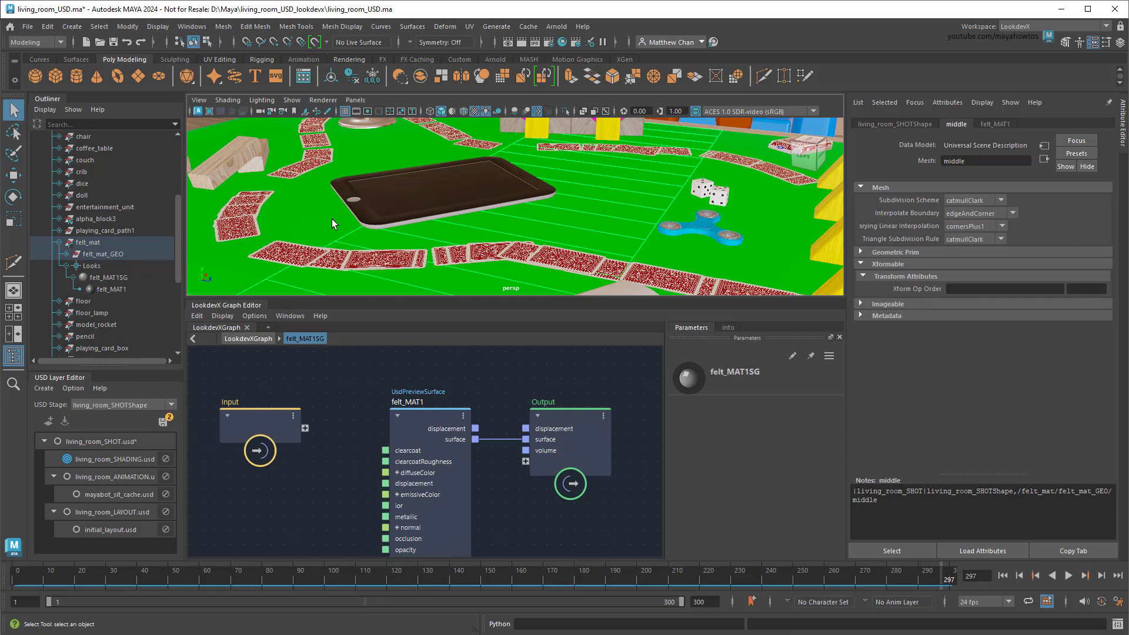
left_click(67, 254)
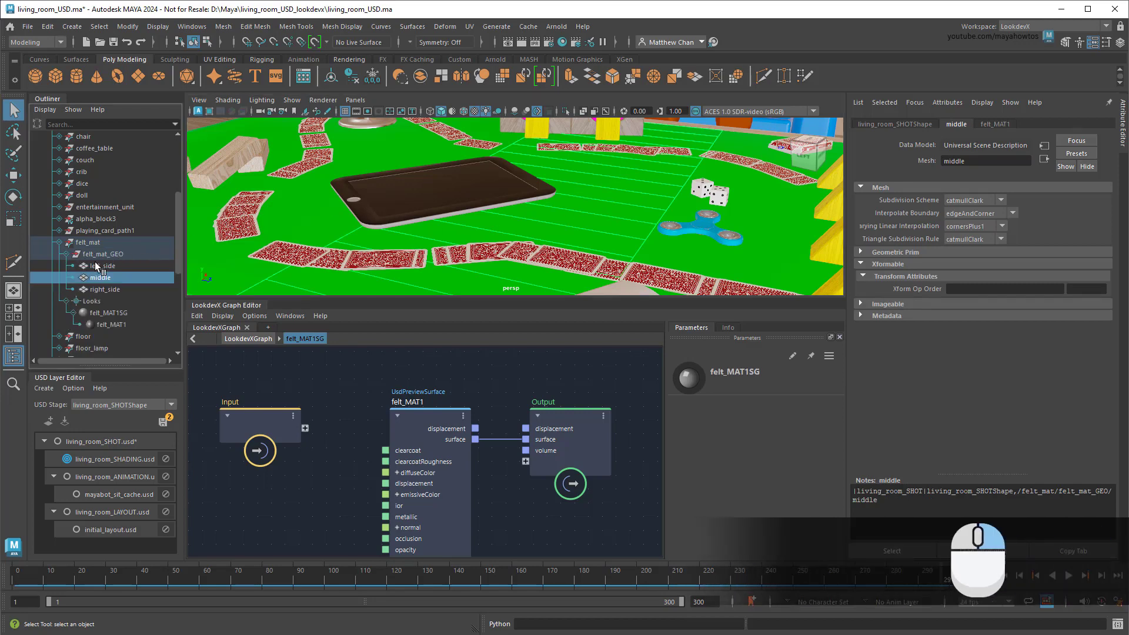
right_click(151, 281)
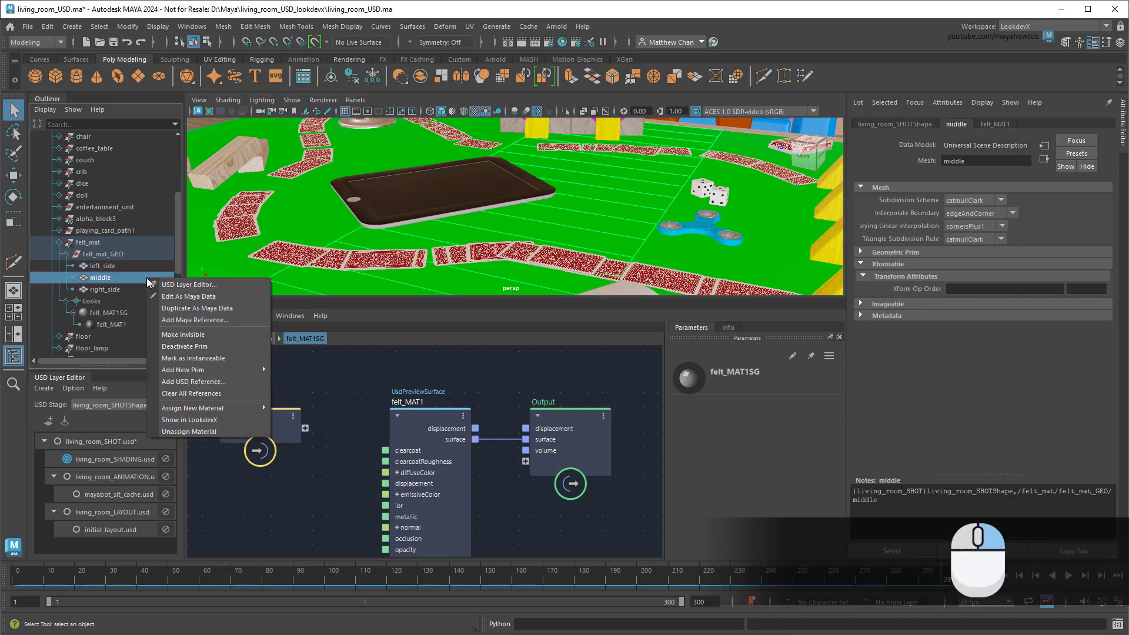
left_click(227, 431)
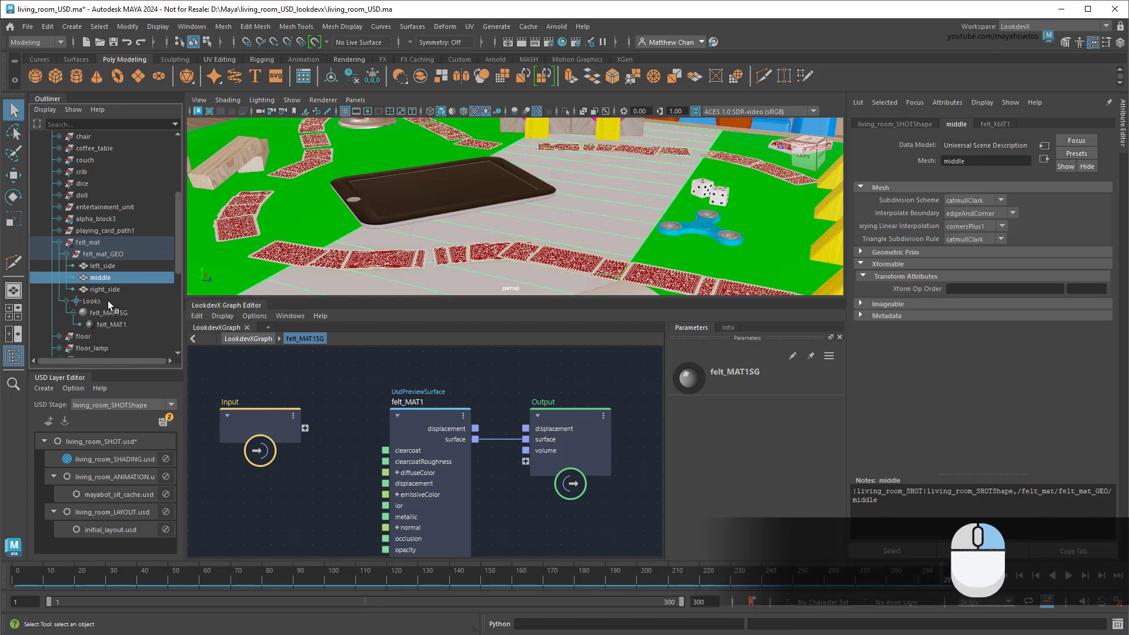
Assign a new MaterialX Standard Surface material to the middle mesh of the felt mat.
right_click(107, 277)
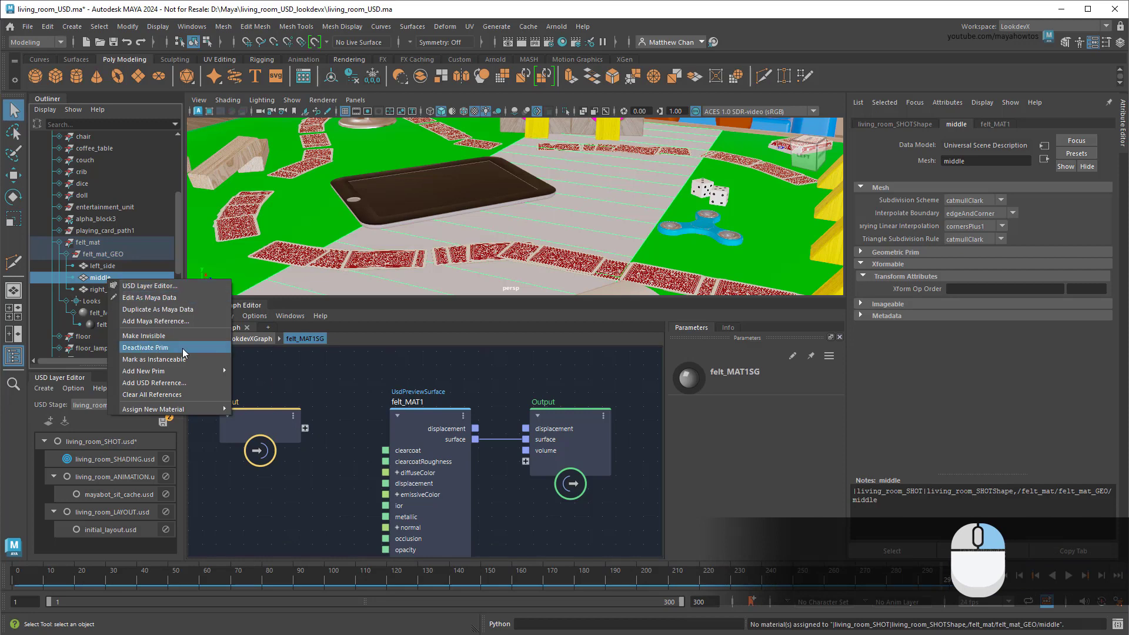
mouse_move(190, 410)
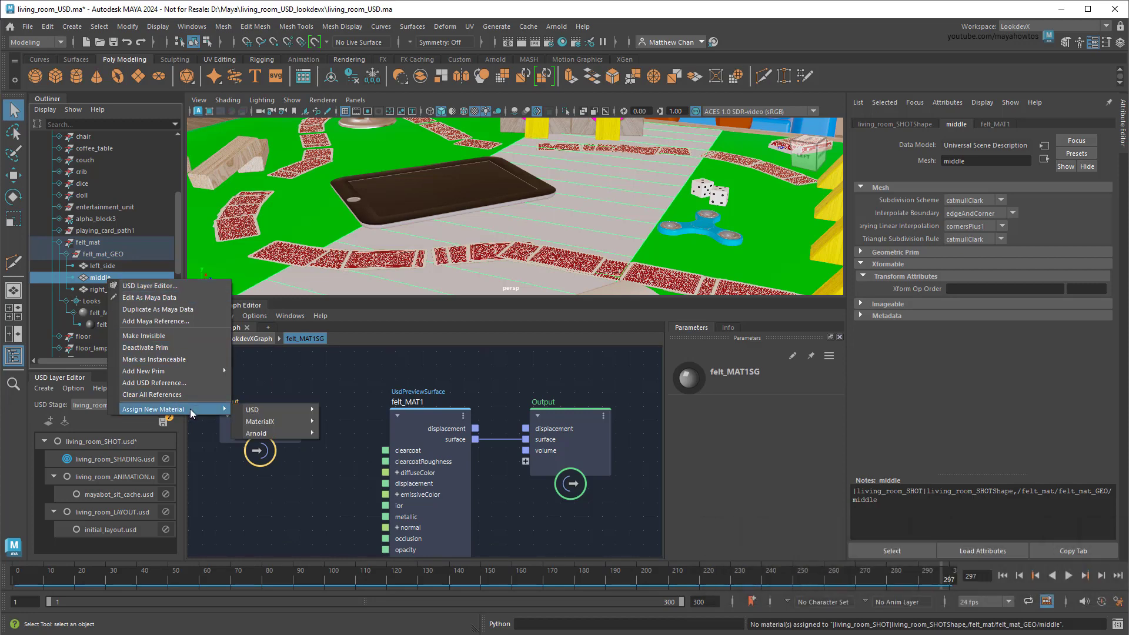
mouse_move(249, 411)
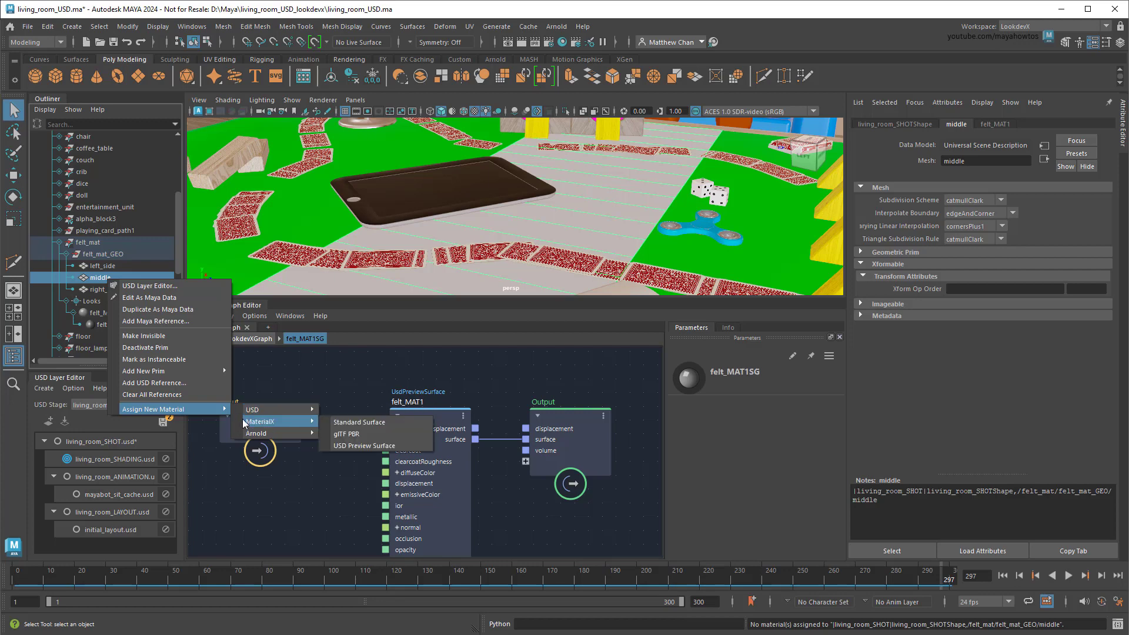
mouse_move(235, 433)
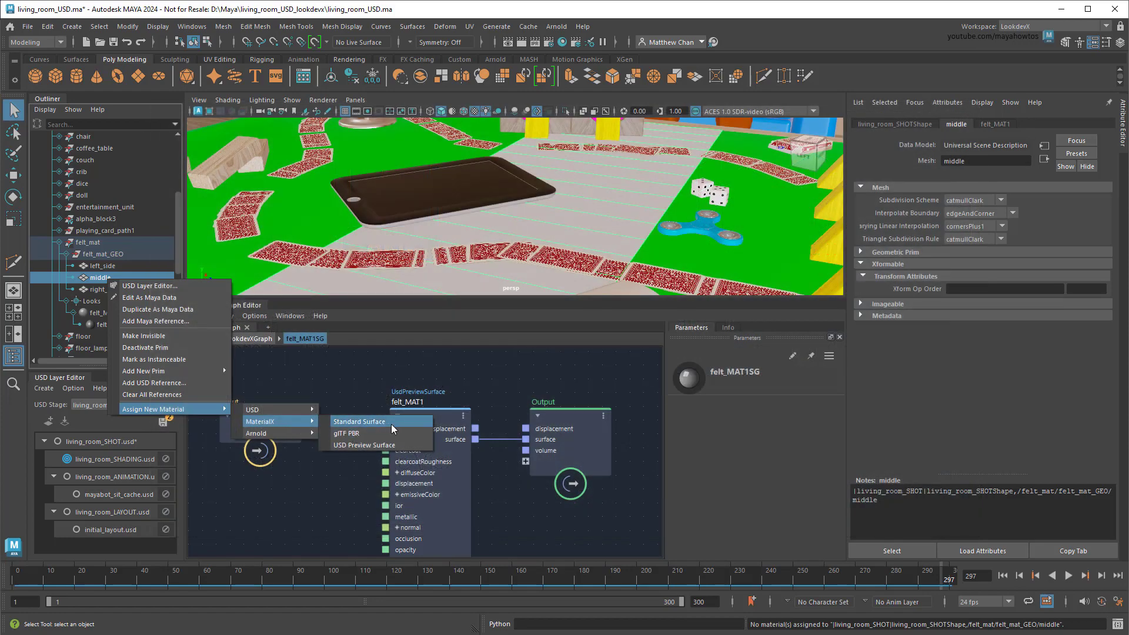
left_click(394, 422)
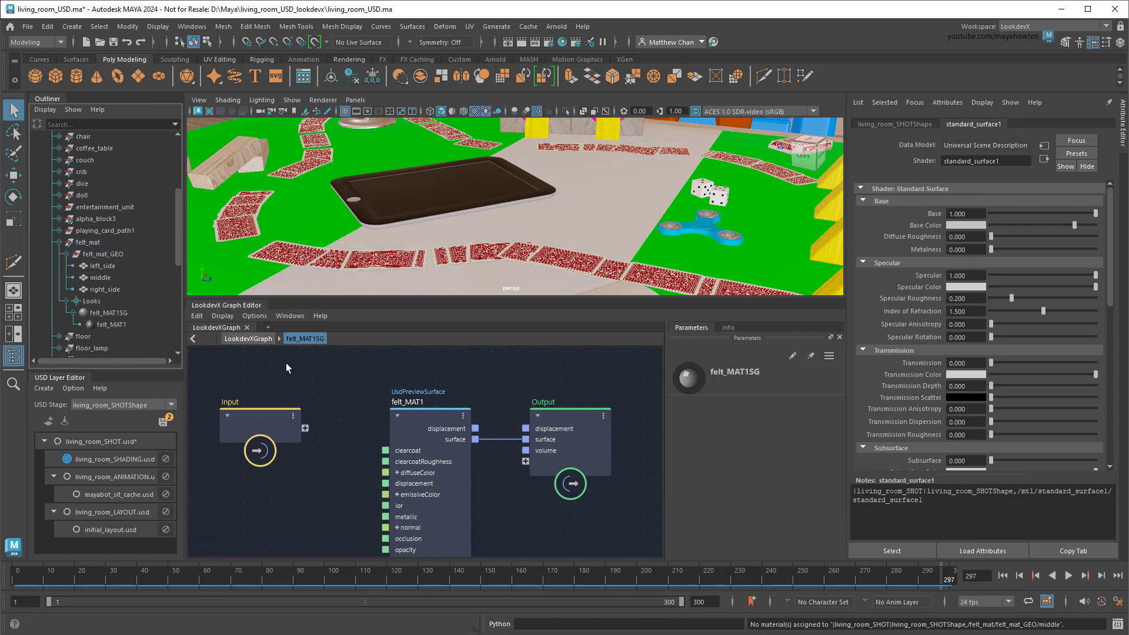
Rename the new material under mtl as table_topper_shader_MTLX and its shader as table_topper_MAT_MTLX.
left_click_drag(178, 245, 178, 340)
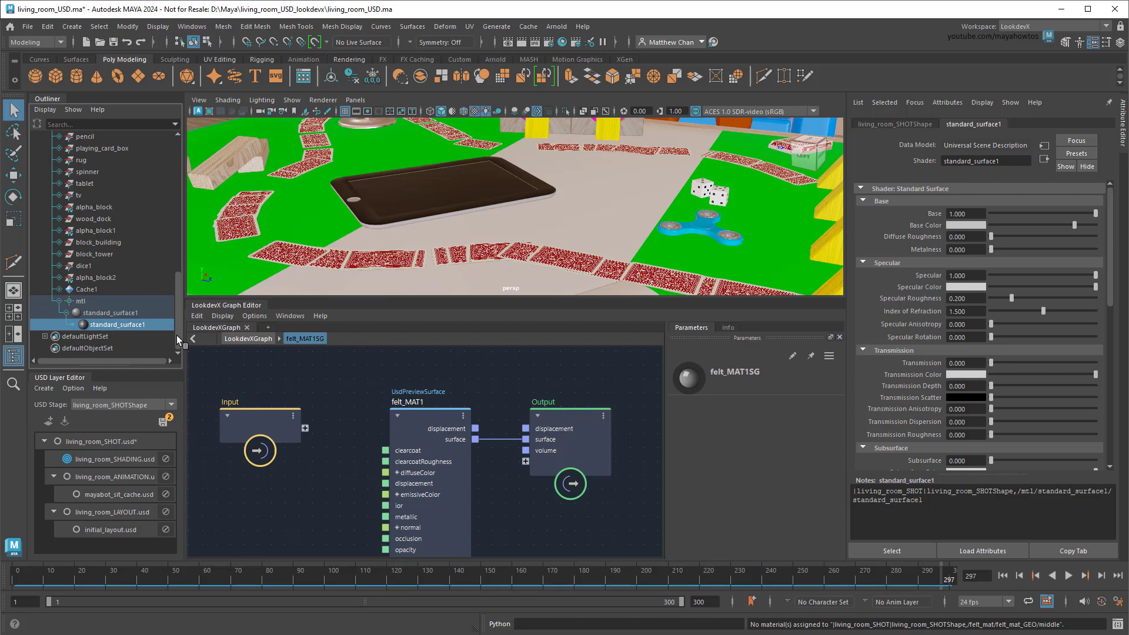
double_click(144, 313)
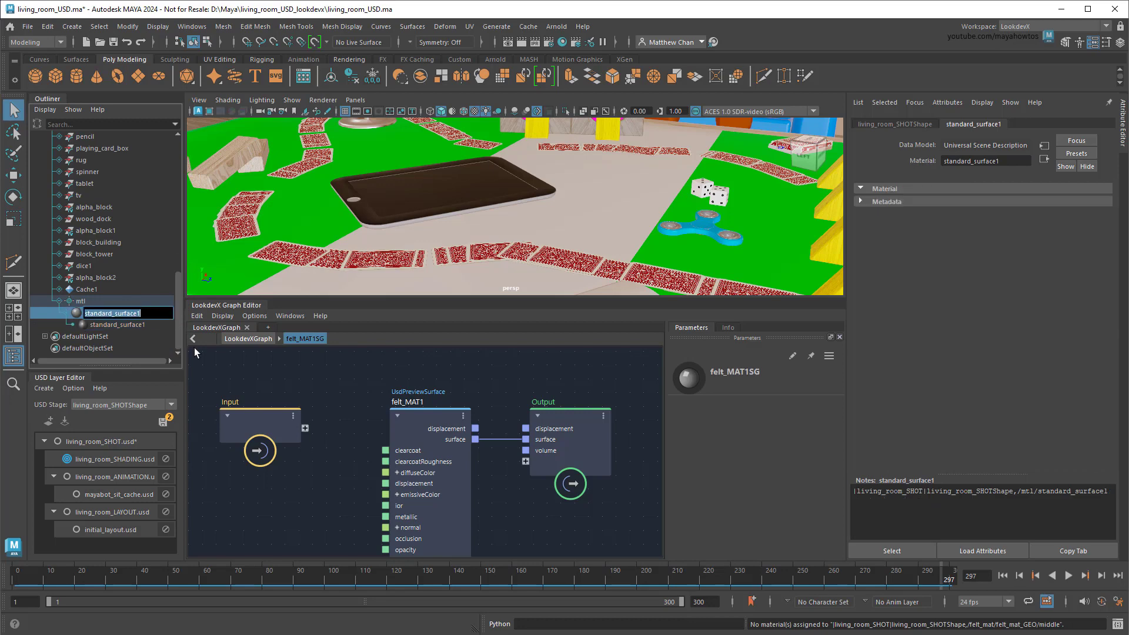
type("table_topper_shader_MTLX")
double_click(139, 323)
type("ta")
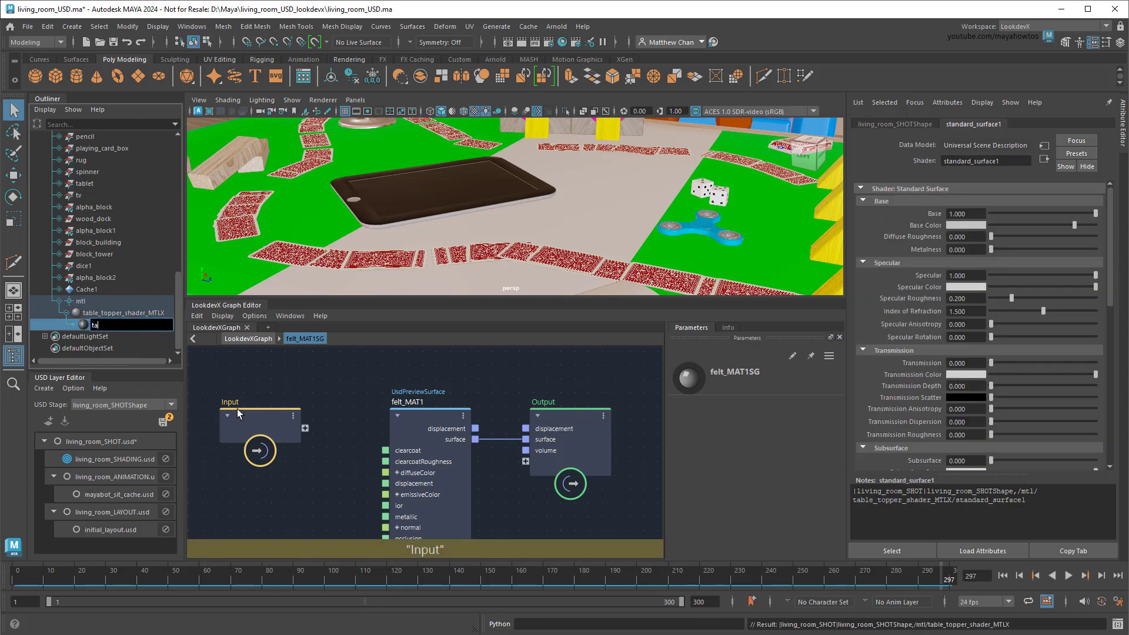
type("ble_topper_MAT_MTLX")
key("Return")
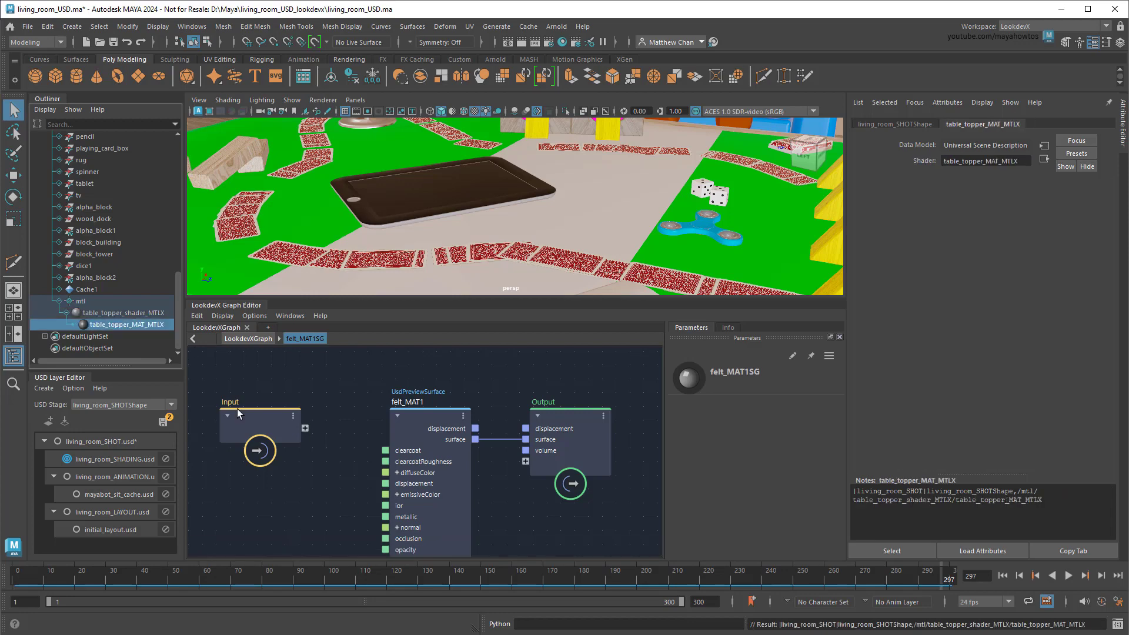
Show the table_topper_shader_MTLX material in LookdevX and enter its node graph.
right_click(134, 311)
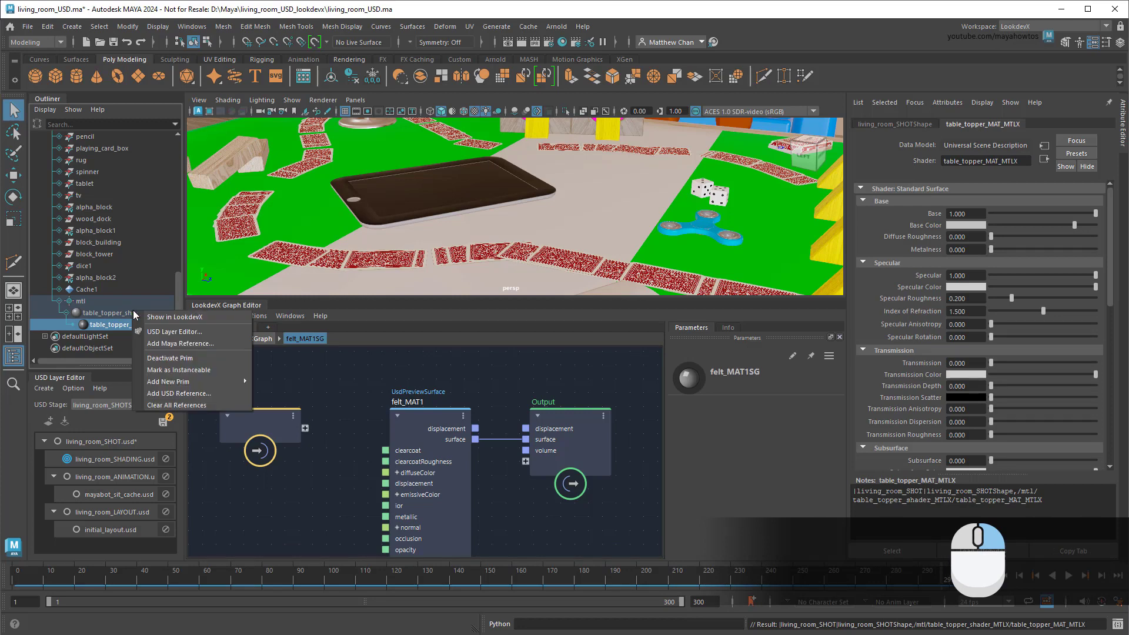
left_click(220, 318)
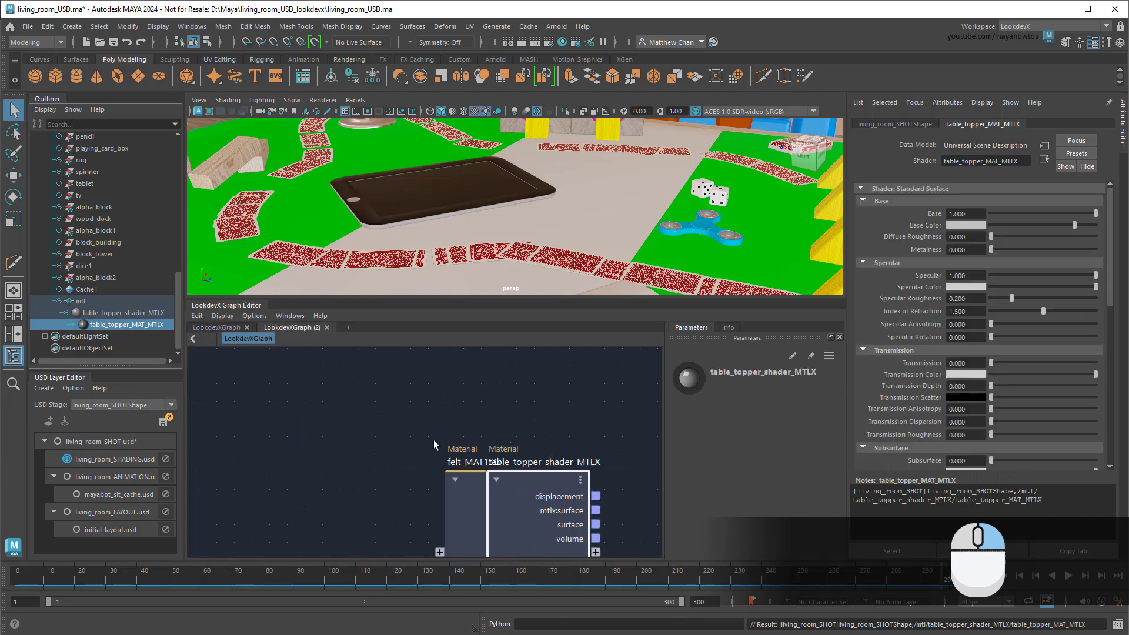
left_click(489, 493)
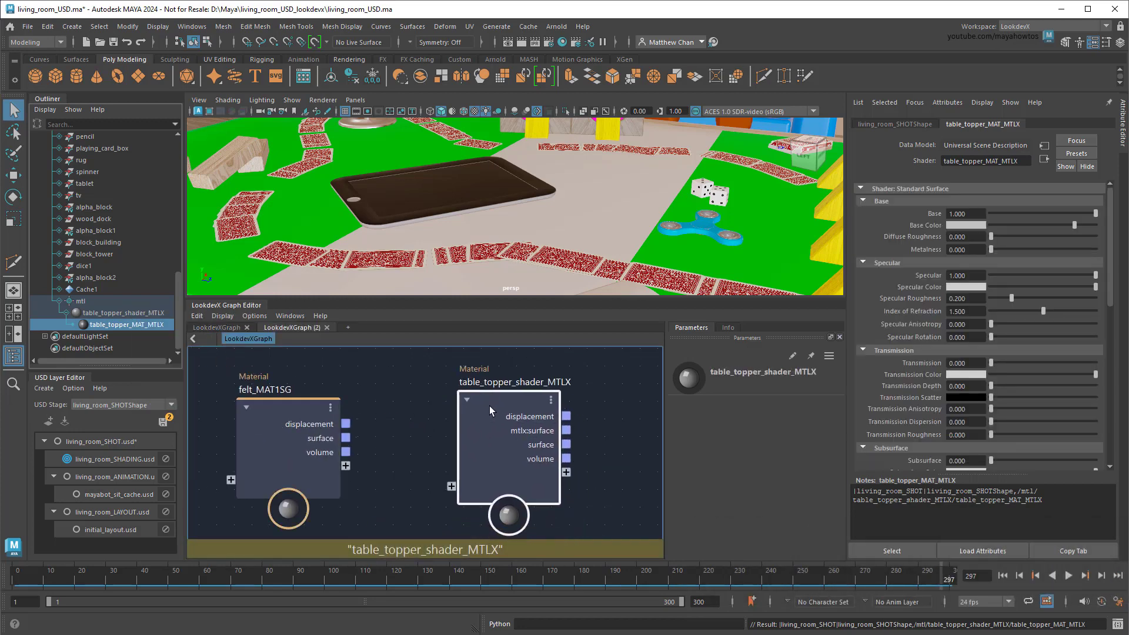
double_click(510, 404)
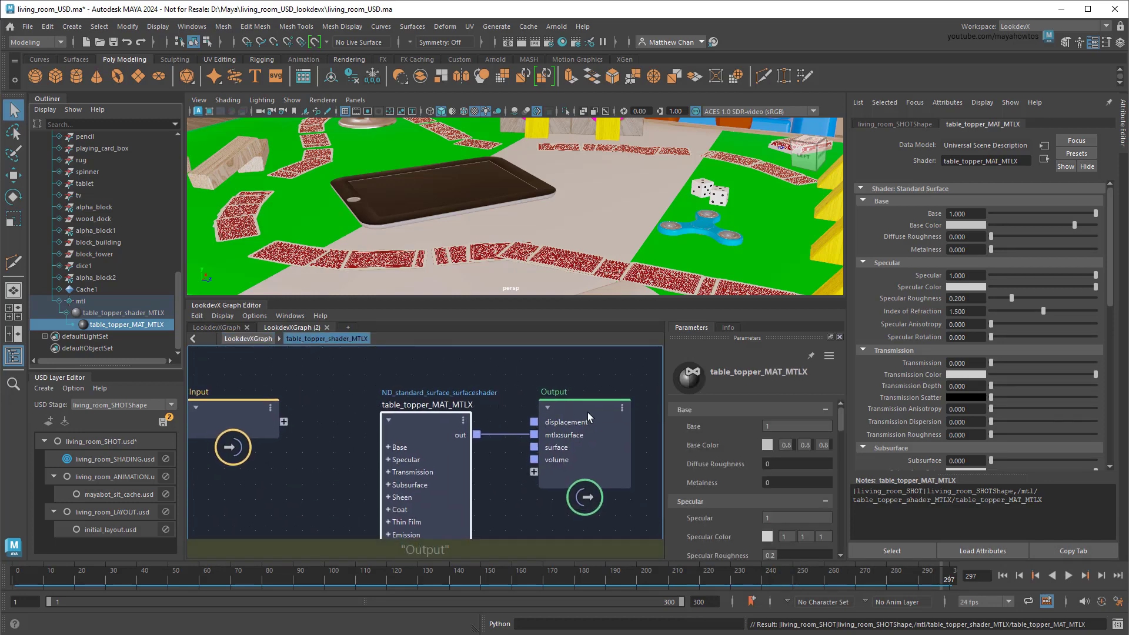
Give the table_topper_MAT_MTLX shader a dark green base color of about 0.09, 0.34, 0.09 and set its specular to 0.
left_click(767, 445)
left_click(687, 508)
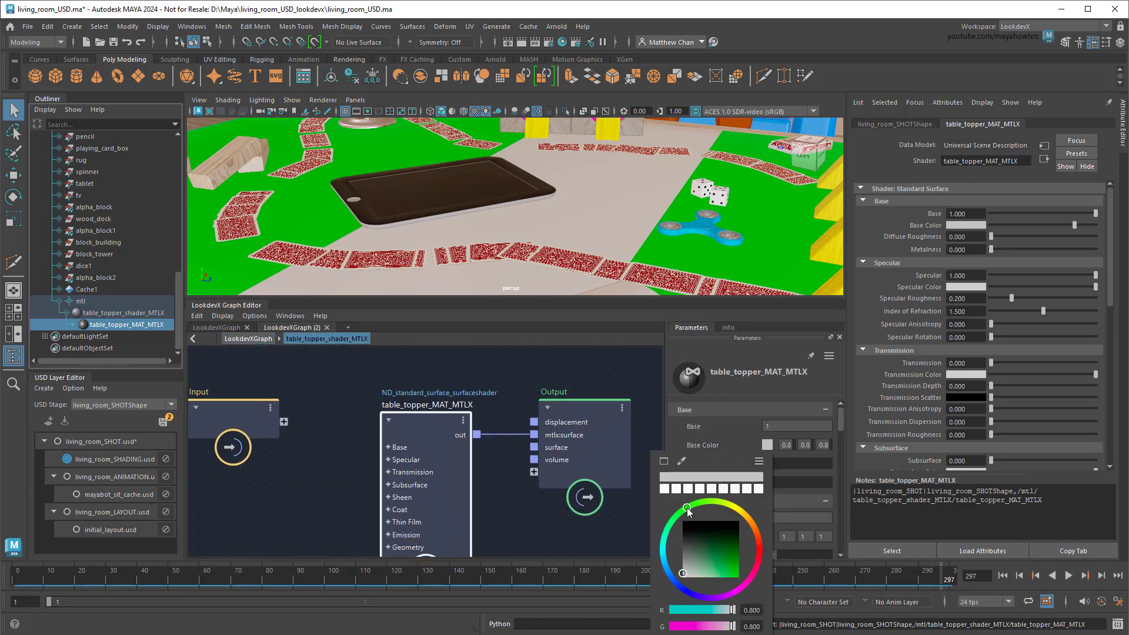
left_click(720, 553)
left_click(722, 552)
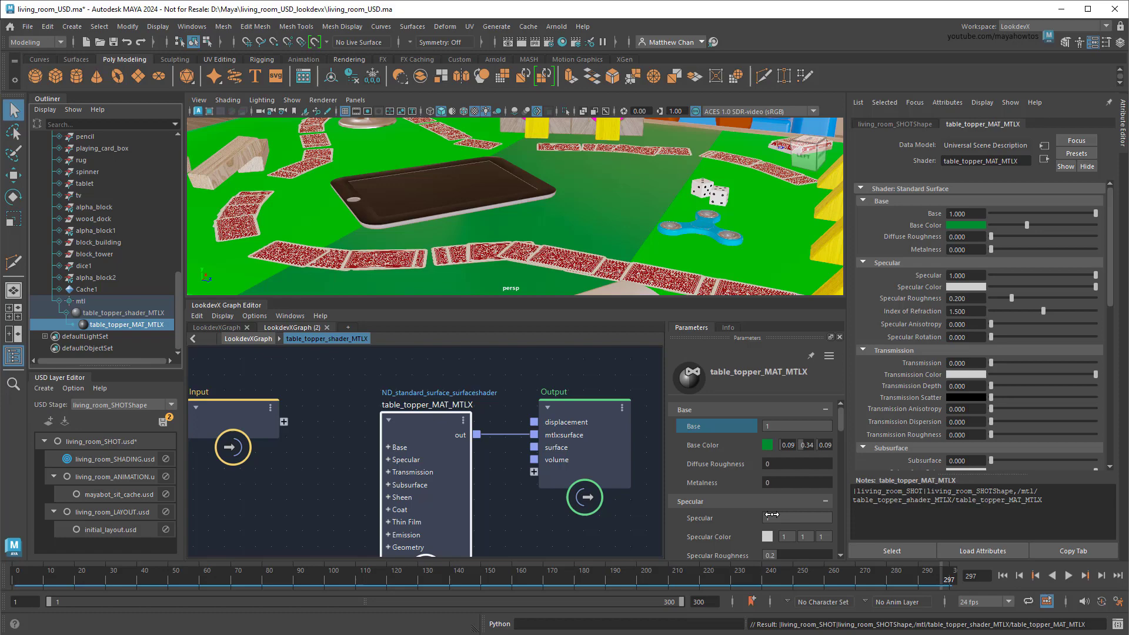
type("0")
key("Return")
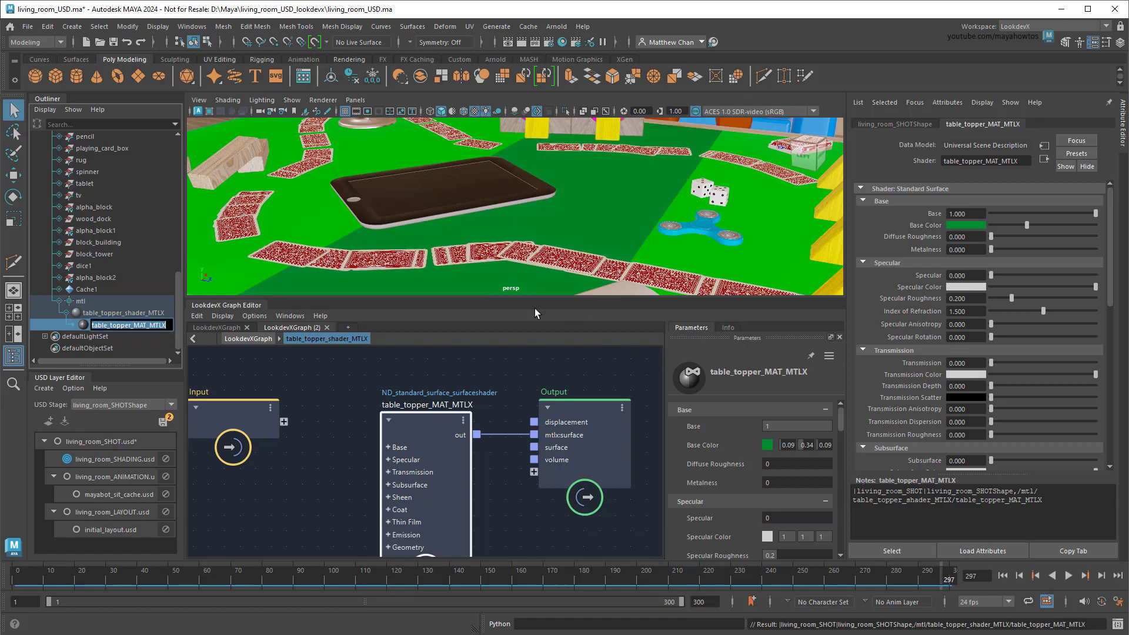
left_click_drag(512, 235, 666, 259, "alt")
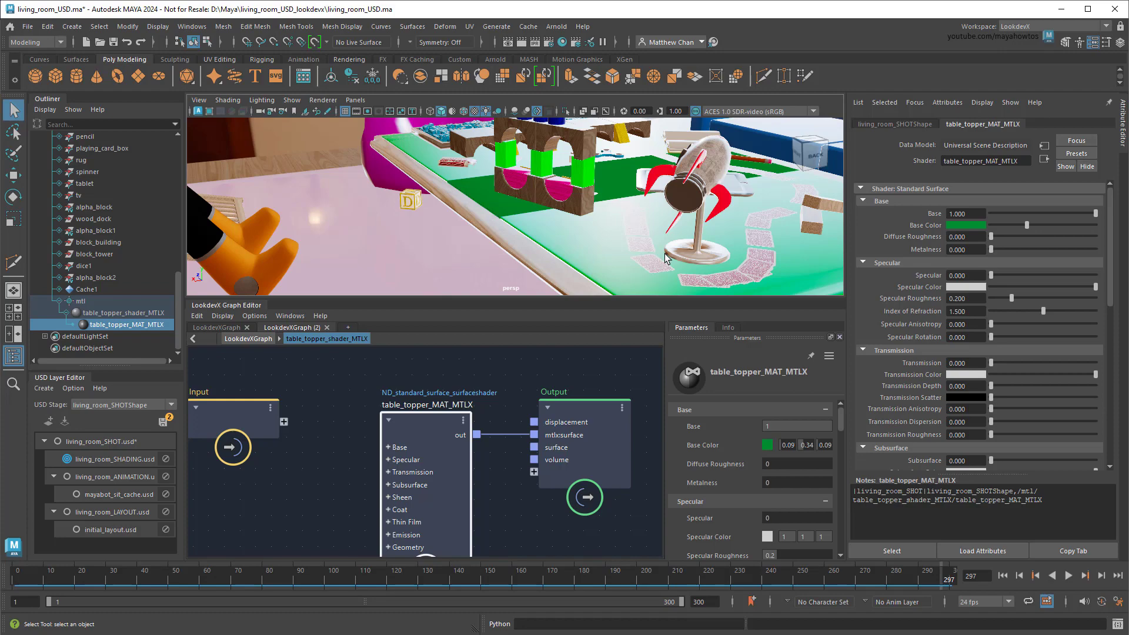
left_click_drag(667, 259, 635, 218, "alt")
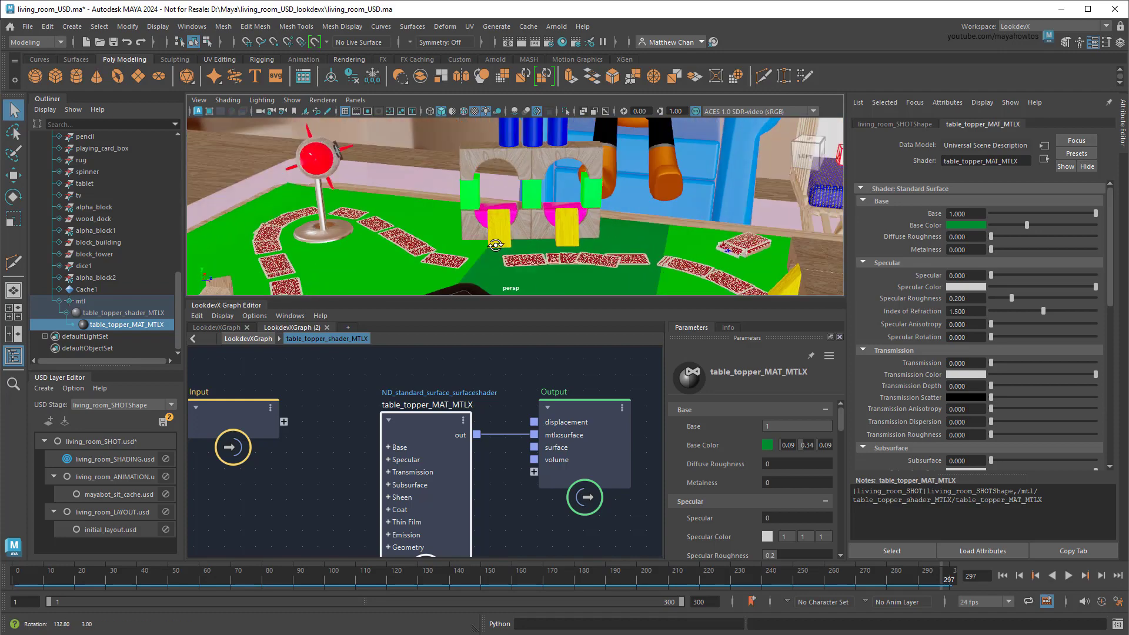
middle_click_drag(635, 217, 608, 179, "alt")
left_click_drag(608, 179, 622, 205, "alt")
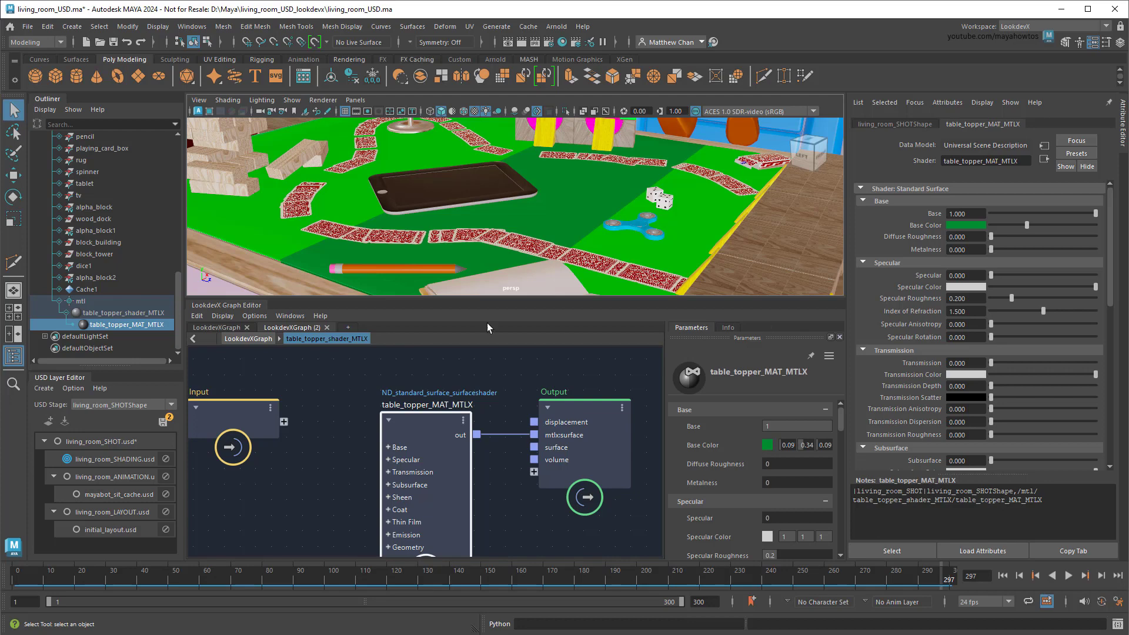
Add the file mtl_carpet_green.mtlx from the carpet_green folder as a USD reference on the felt mat's Looks scope.
left_click_drag(178, 331, 192, 248)
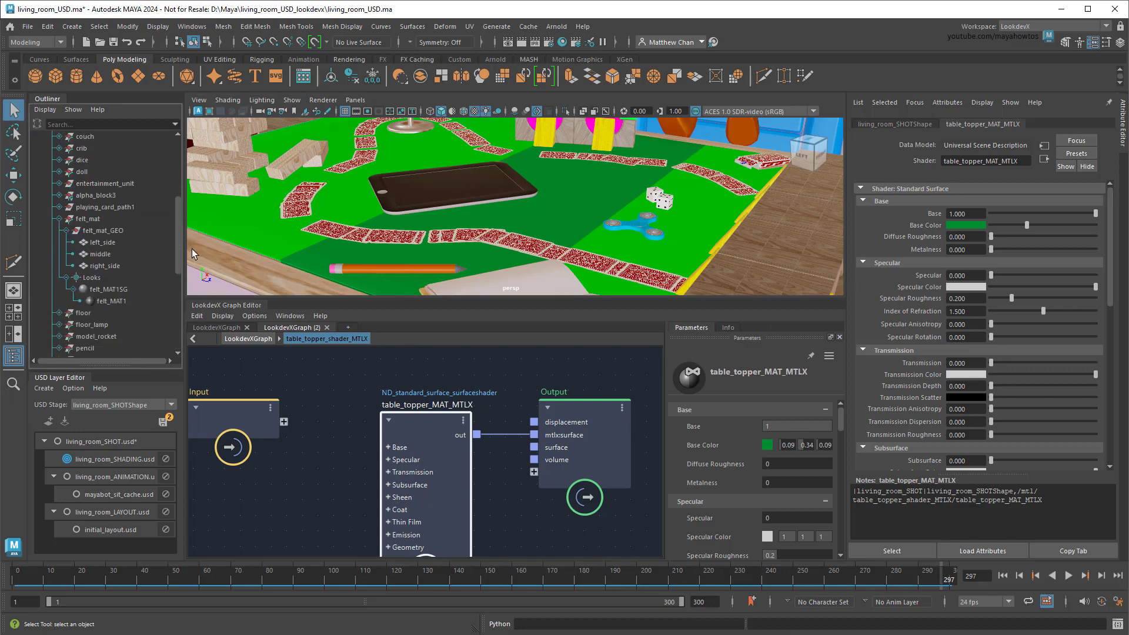
left_click(106, 278)
right_click(106, 278)
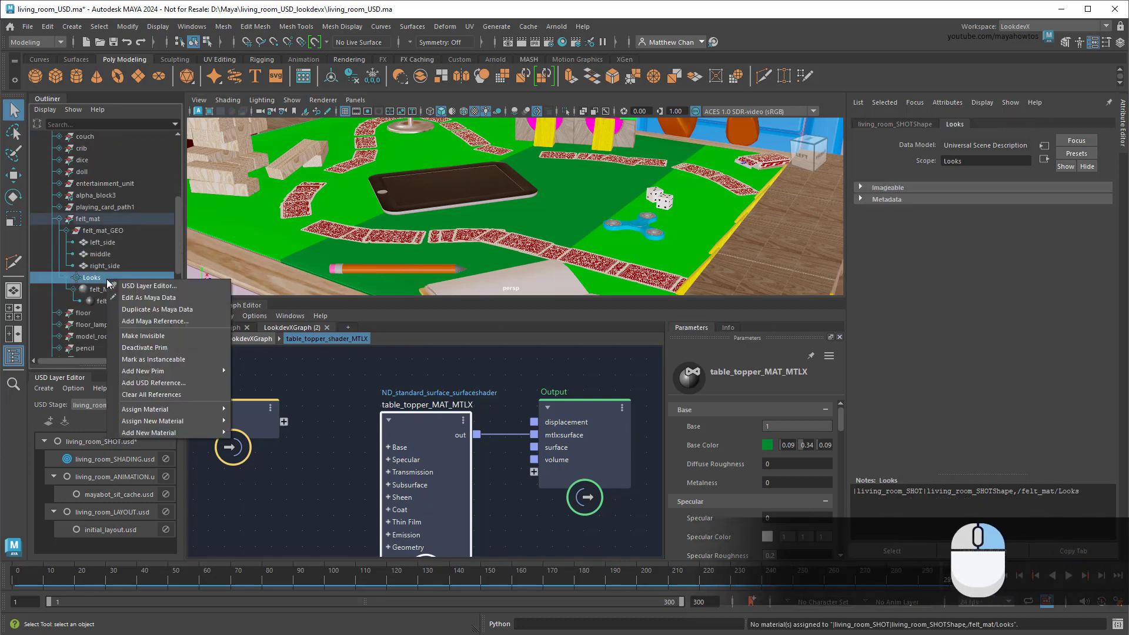
left_click(192, 383)
double_click(468, 241)
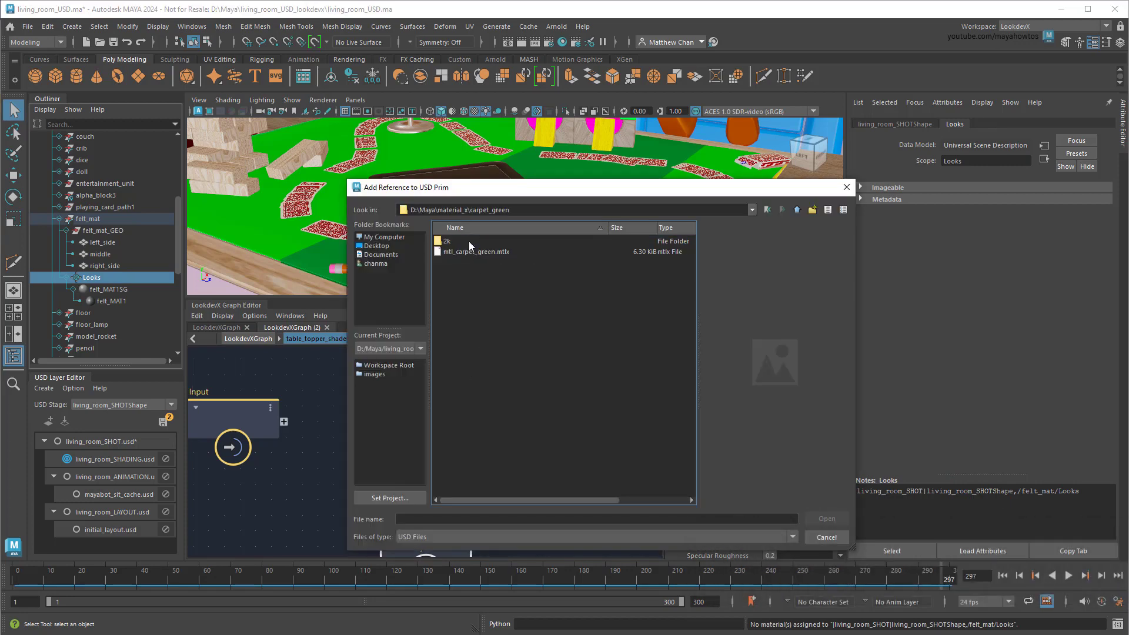
left_click(476, 252)
left_click(827, 518)
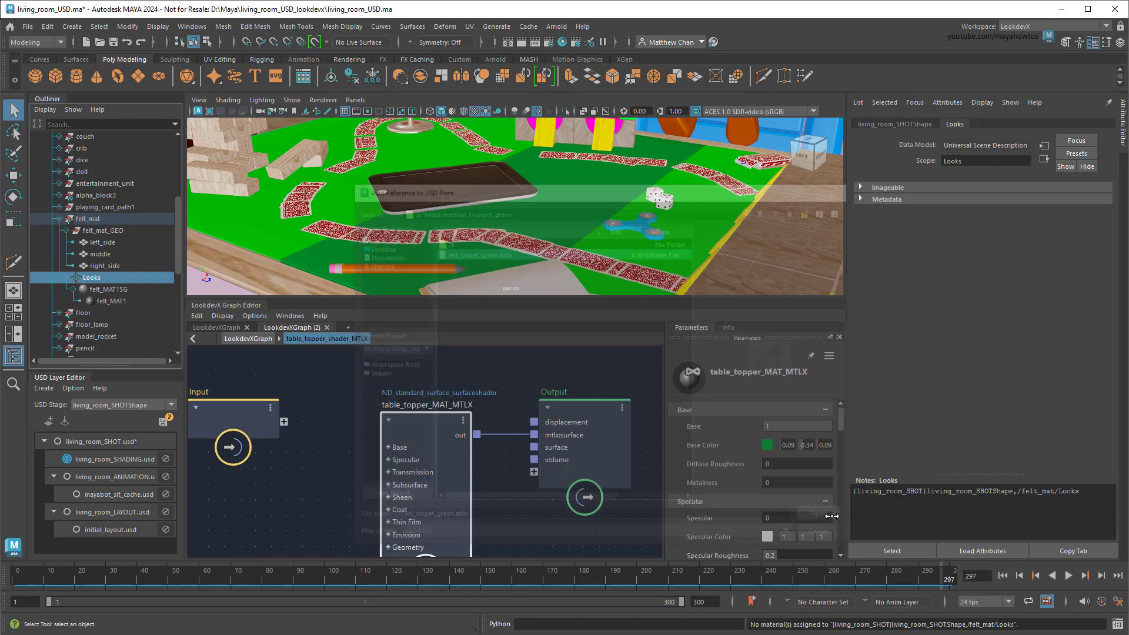
Expand the referenced Materials under Looks, show carpet_green in LookdevX and enter its node graph.
scroll(181, 270, "down", 2)
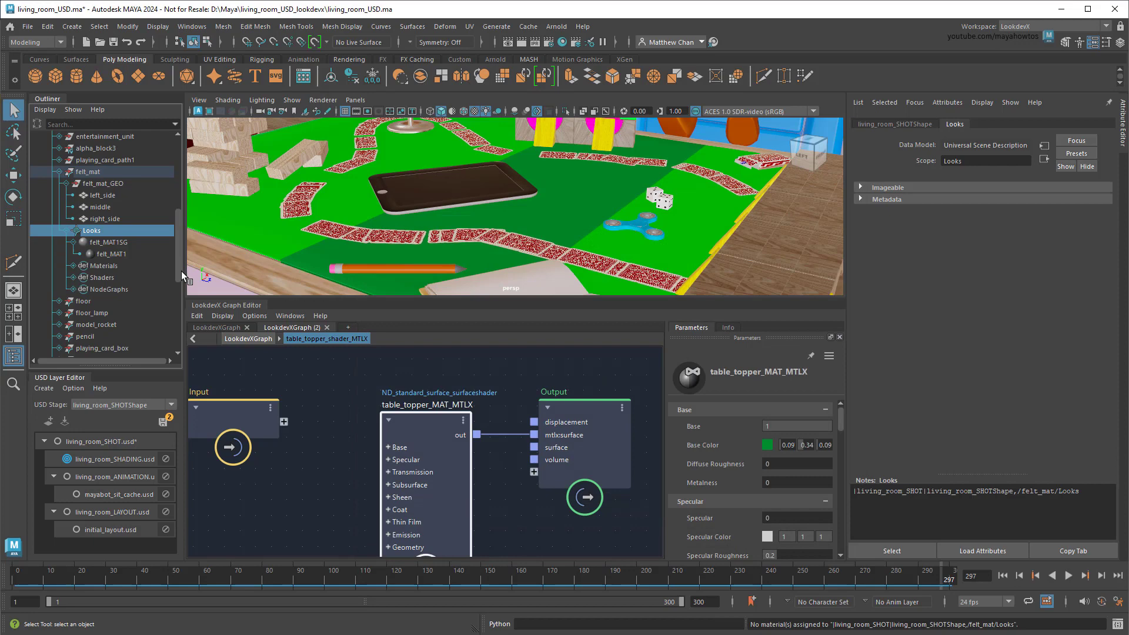
left_click(72, 266)
left_click(79, 276)
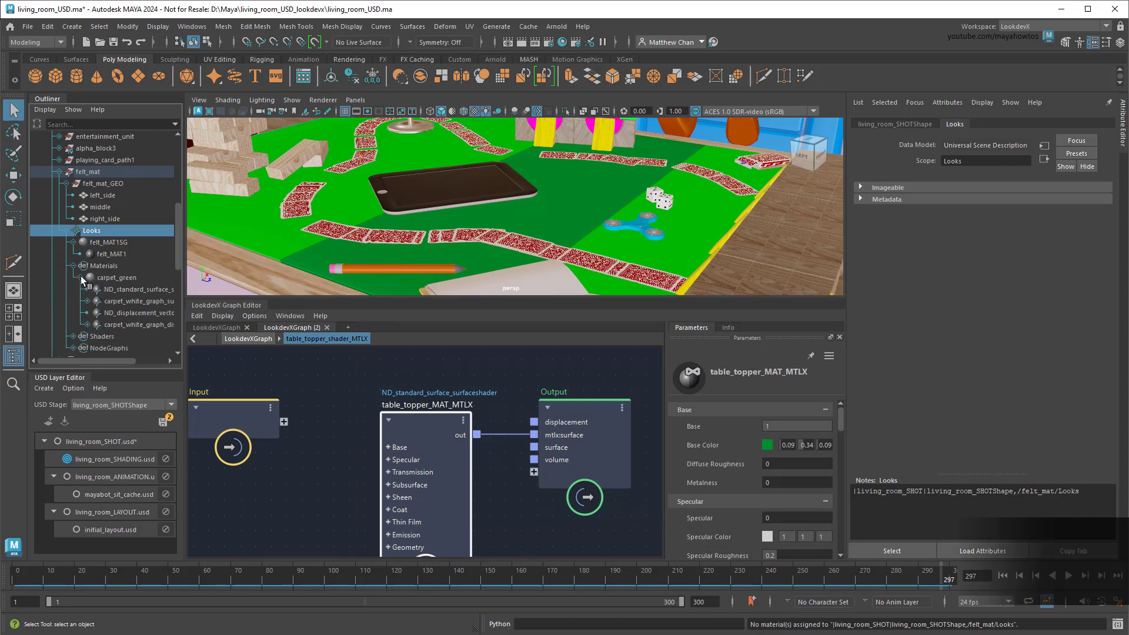
left_click(140, 279)
right_click(140, 276)
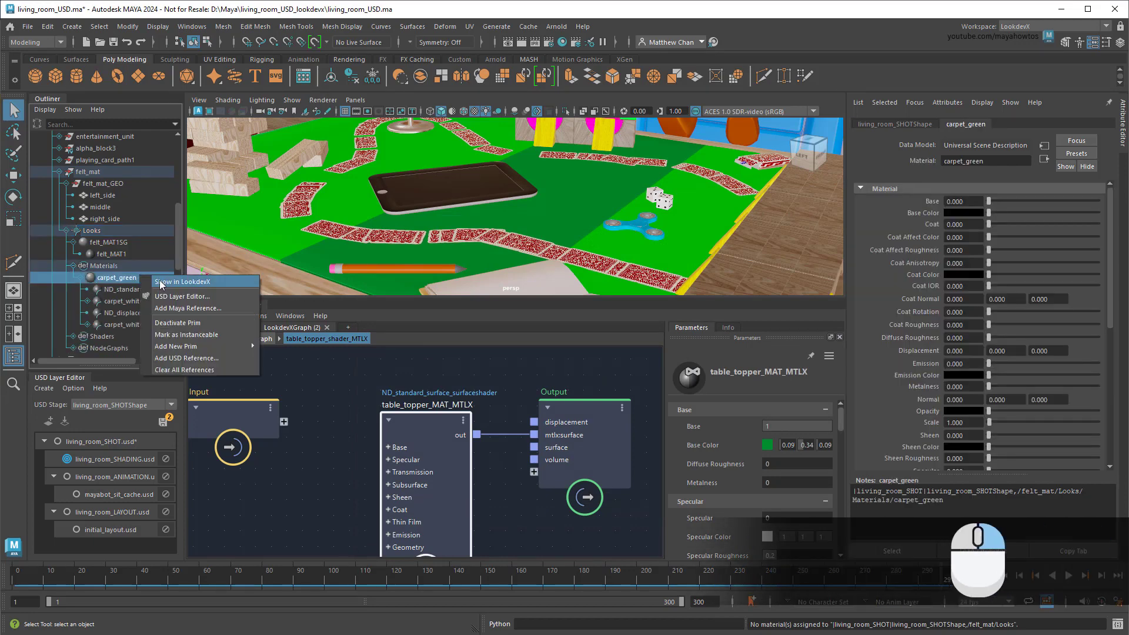
left_click(165, 282)
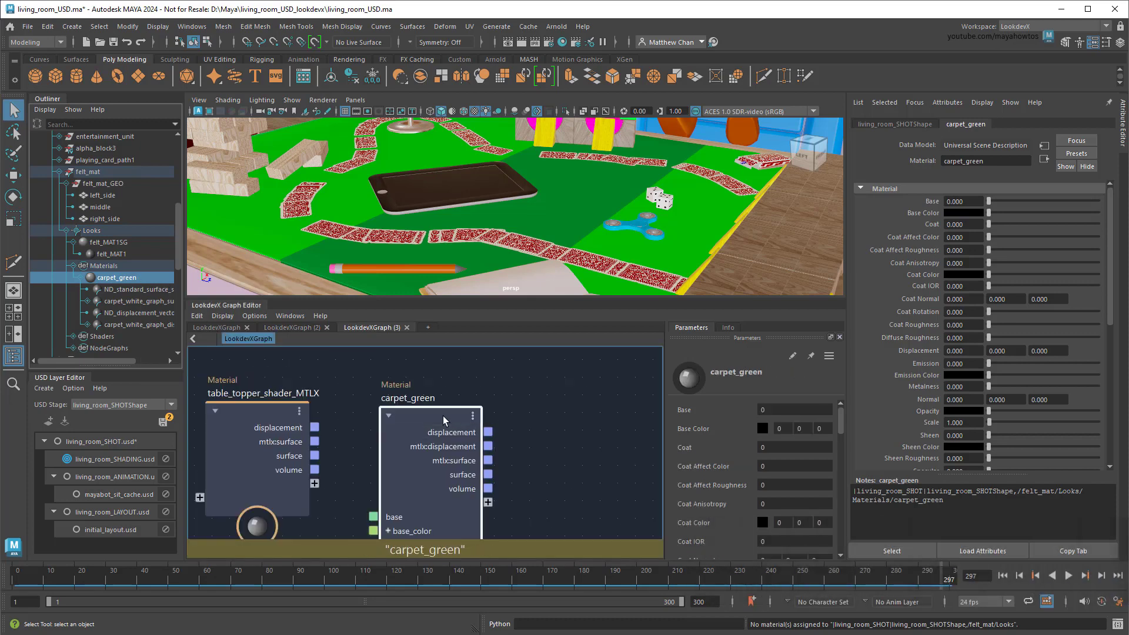
double_click(442, 415)
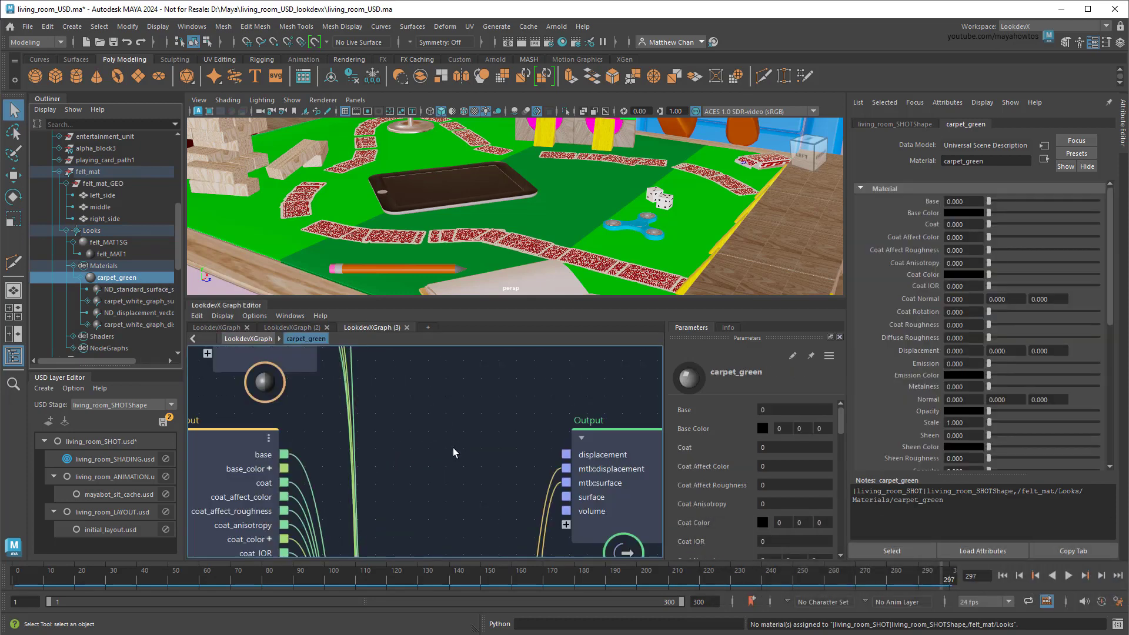
Enter the carpet_white_graph_surfaceshader compound to examine its node network, and return to the carpet_green graph.
double_click(432, 453)
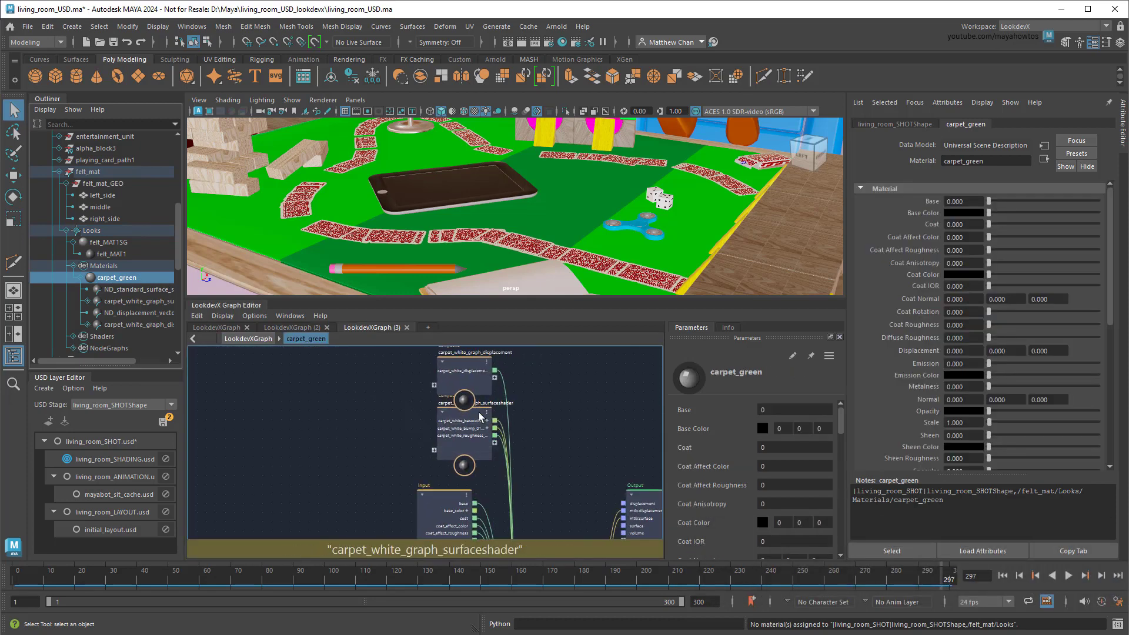
scroll(444, 454, "down", 6)
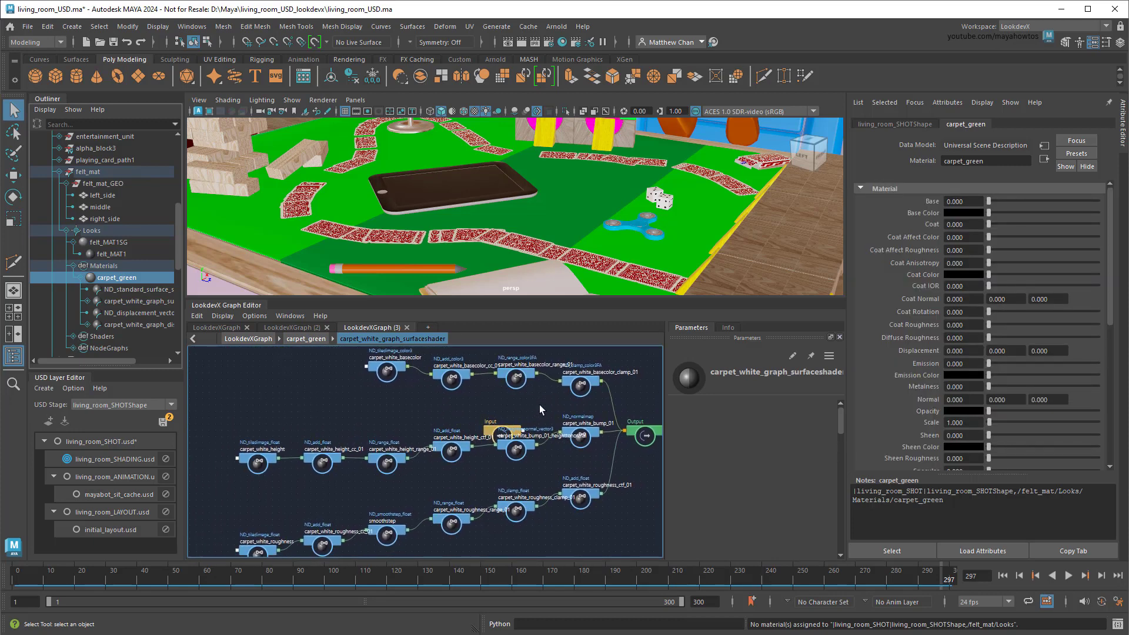
left_click(306, 339)
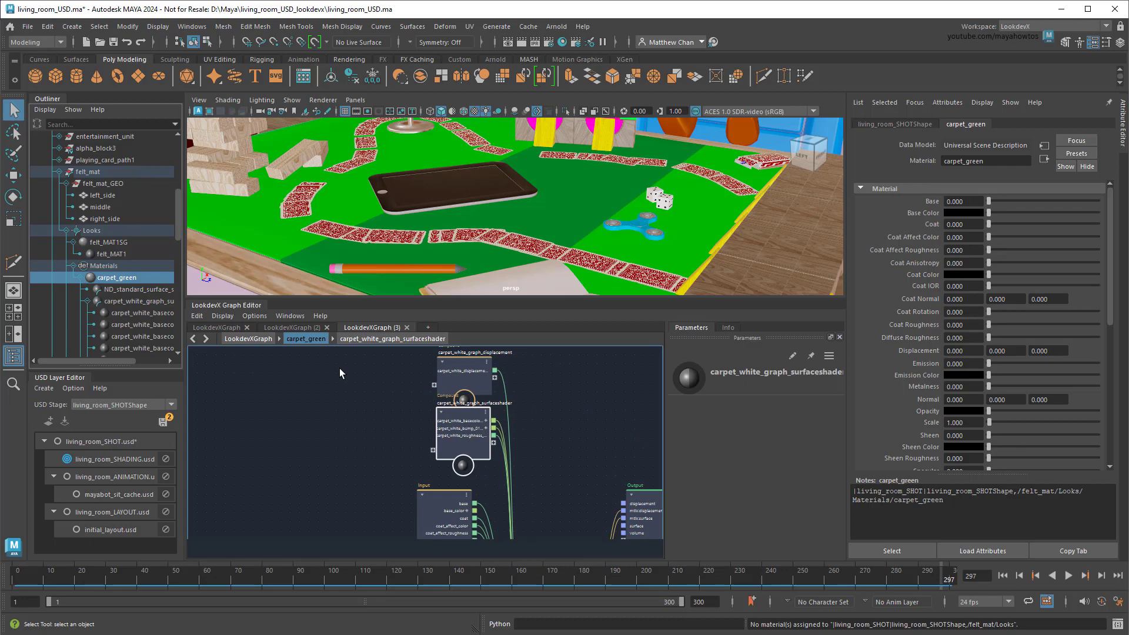
Assign the carpet_green material to the felt mat's middle mesh and inspect the carpet texture up close in the viewport.
left_click(100, 207)
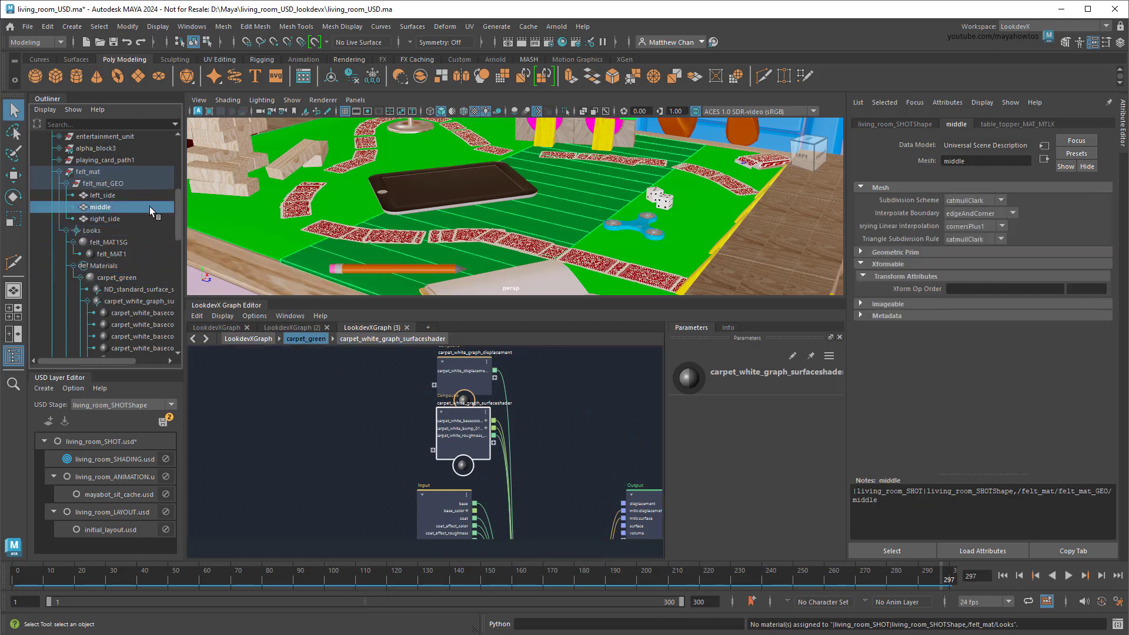
right_click(137, 277)
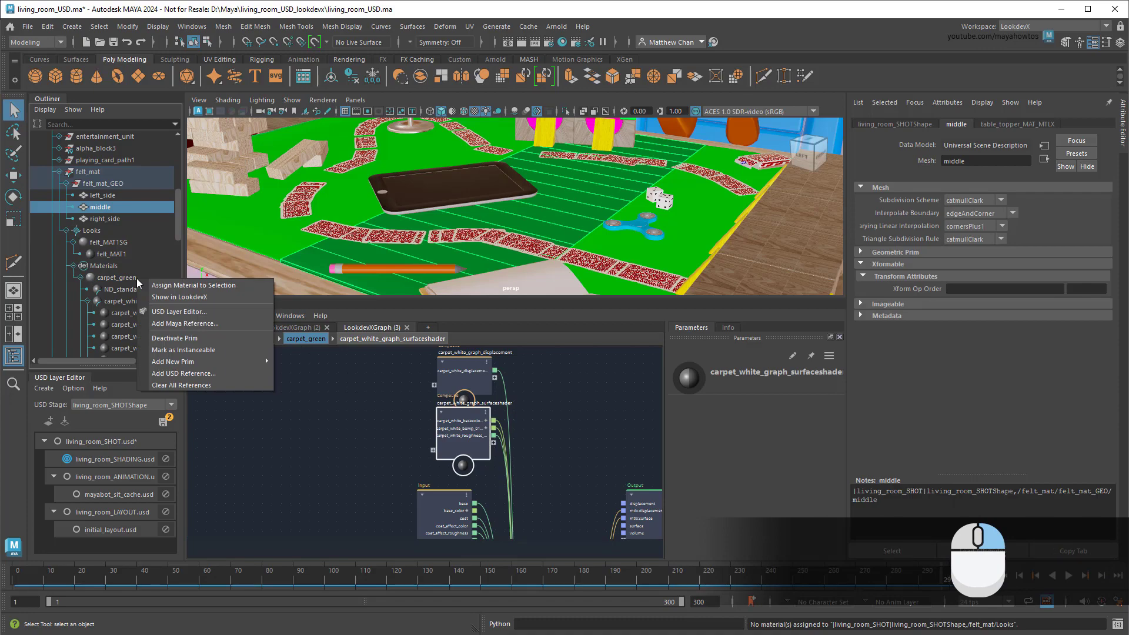
left_click(234, 286)
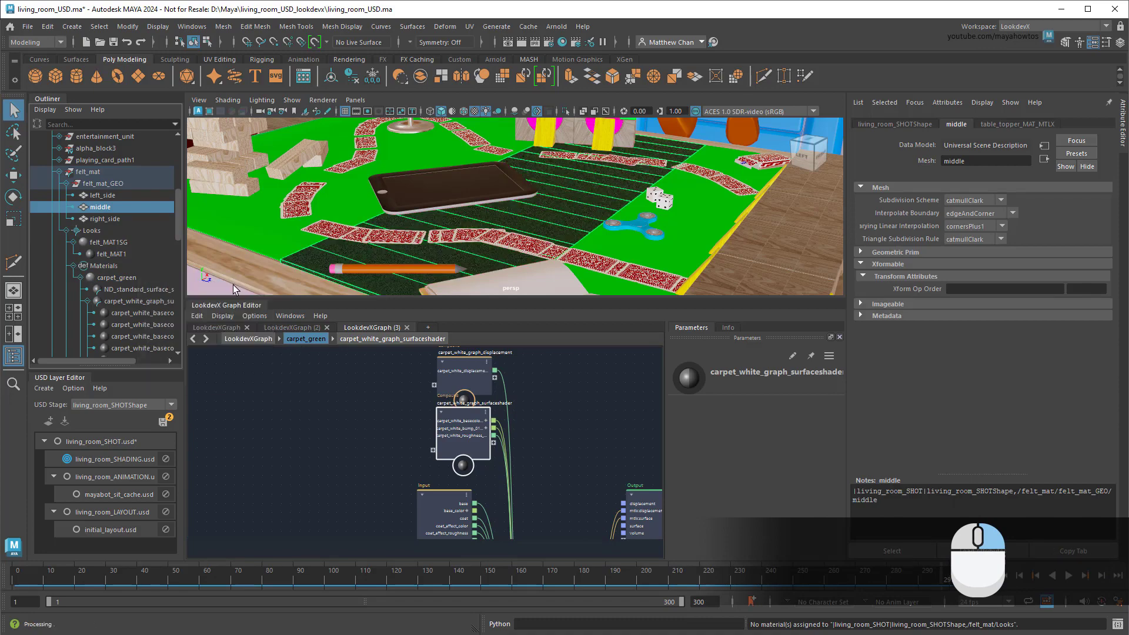
left_click(231, 283)
scroll(517, 224, "up", 5)
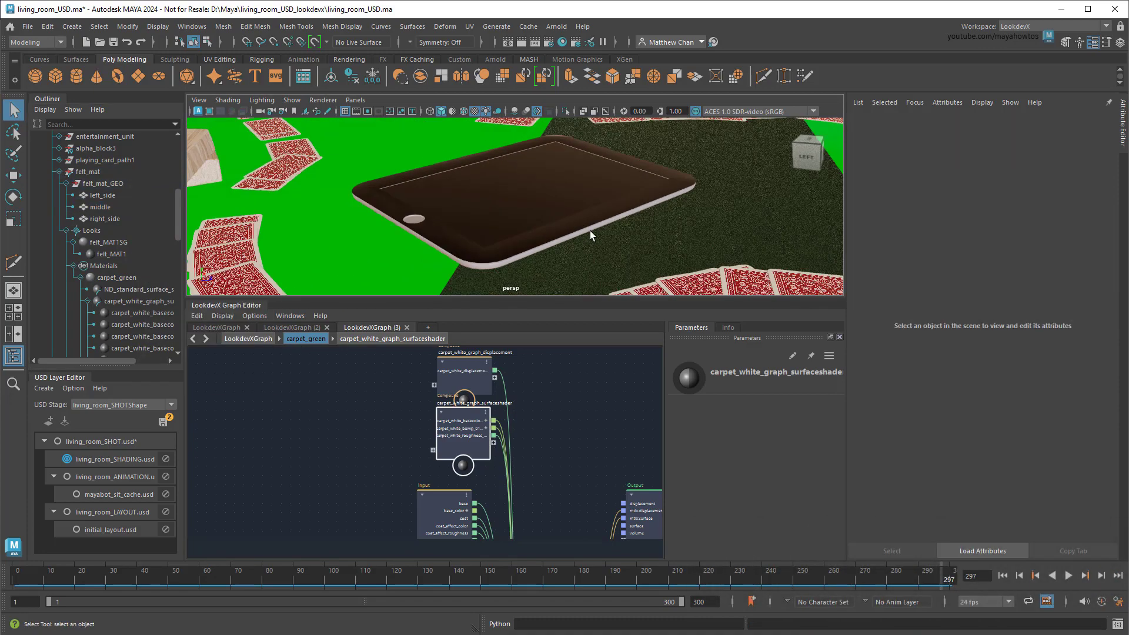
scroll(591, 231, "down", 3)
scroll(593, 258, "down", 3)
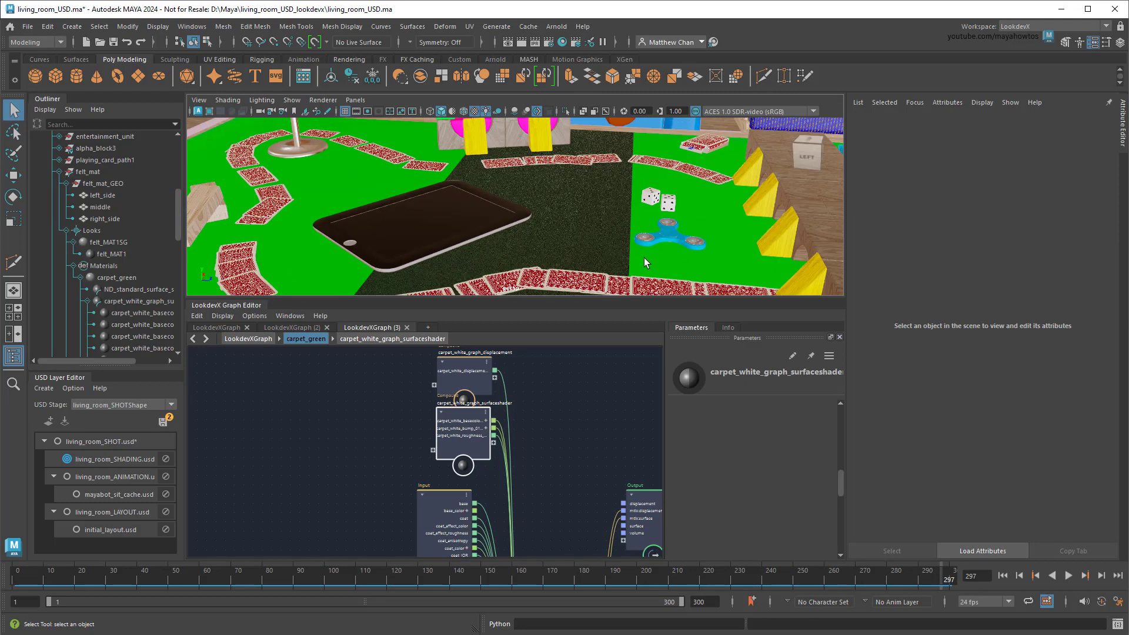
Assign the carpet_green material to the parent felt_mat_GEO transform.
left_click(131, 185)
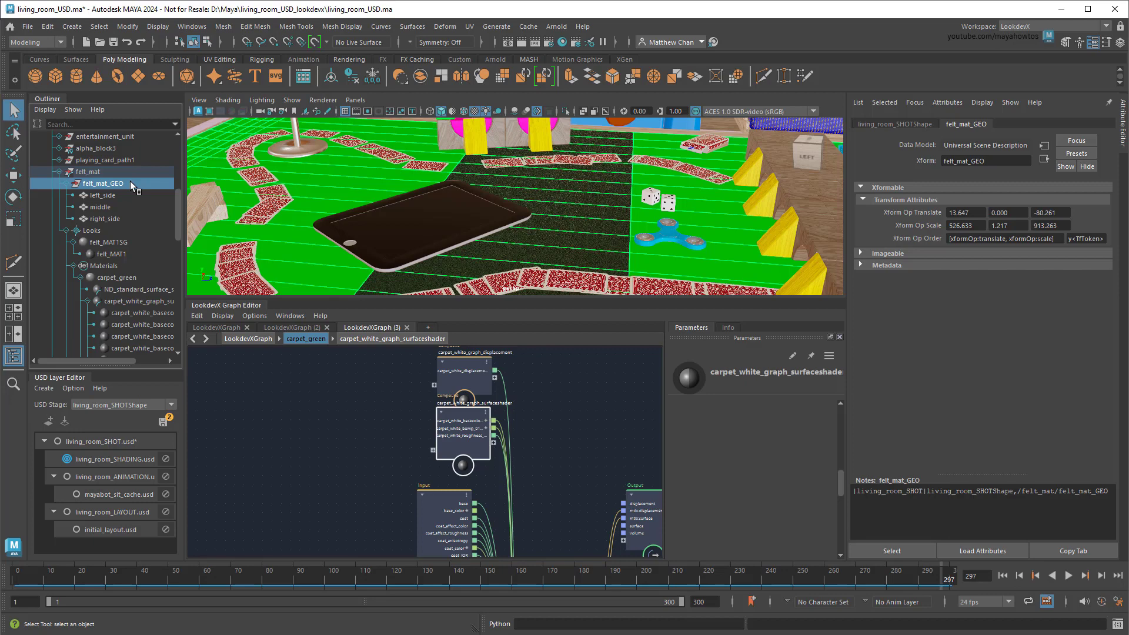
left_click(130, 181)
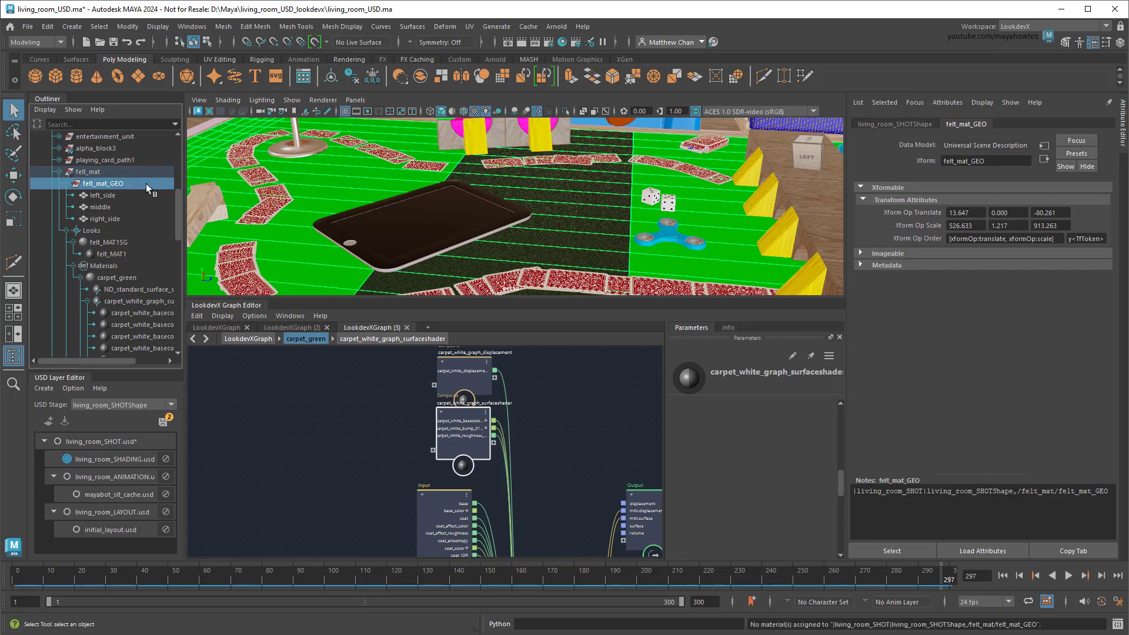
right_click(128, 280)
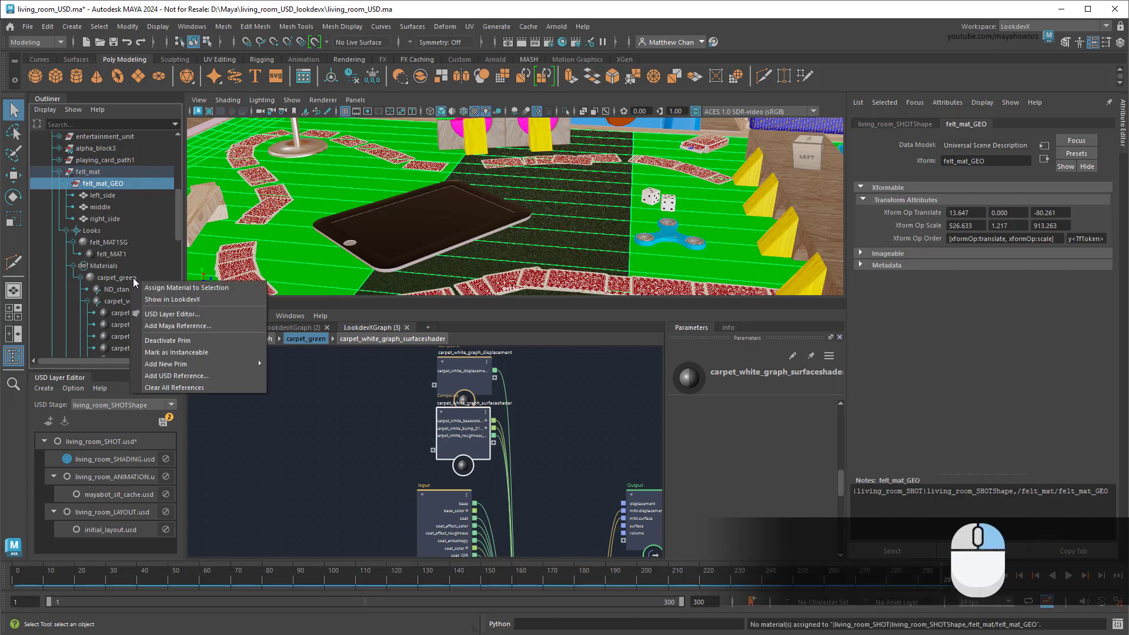
left_click(210, 290)
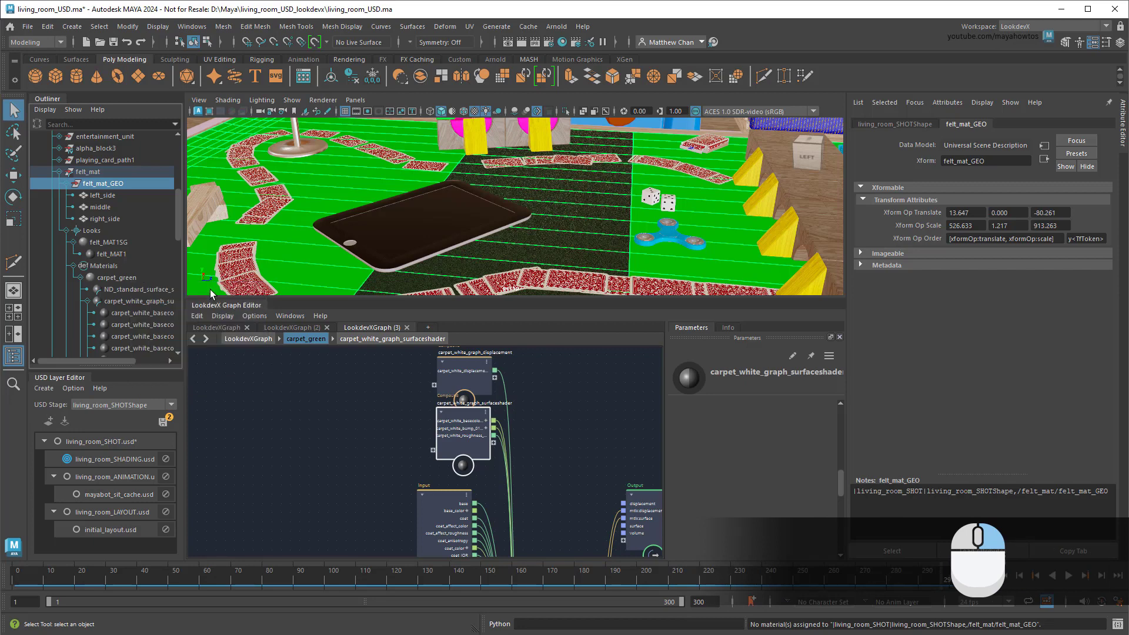
Unassign the individual materials from the left_side and right_side meshes so they inherit the material of felt_mat_GEO.
left_click(112, 195)
right_click(113, 194)
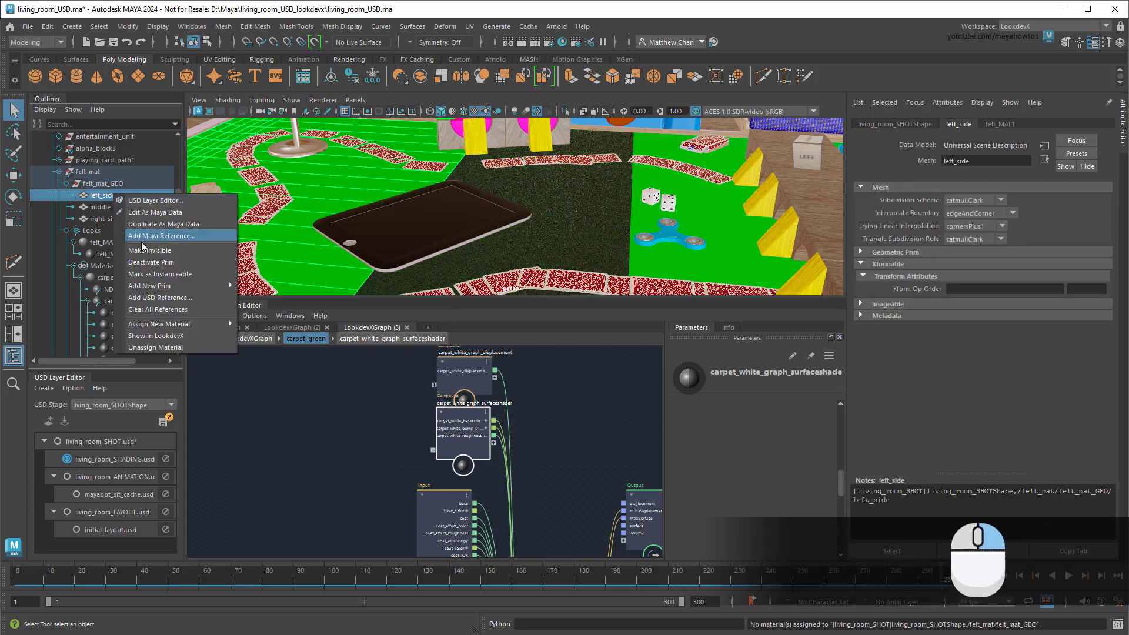
left_click(196, 345)
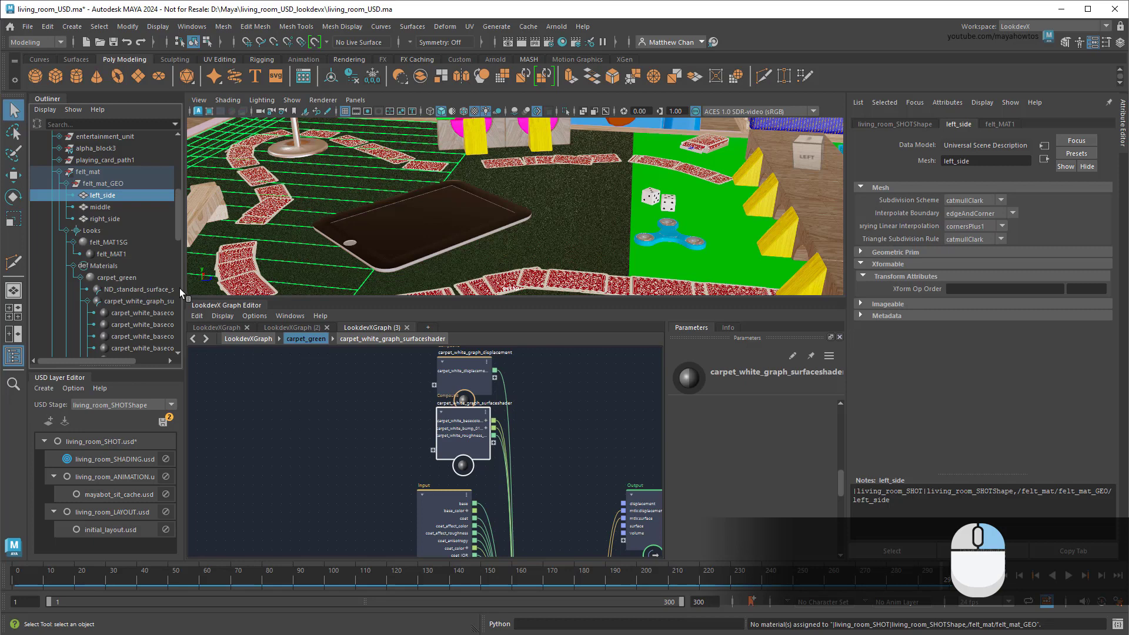
left_click(119, 217)
right_click(120, 217)
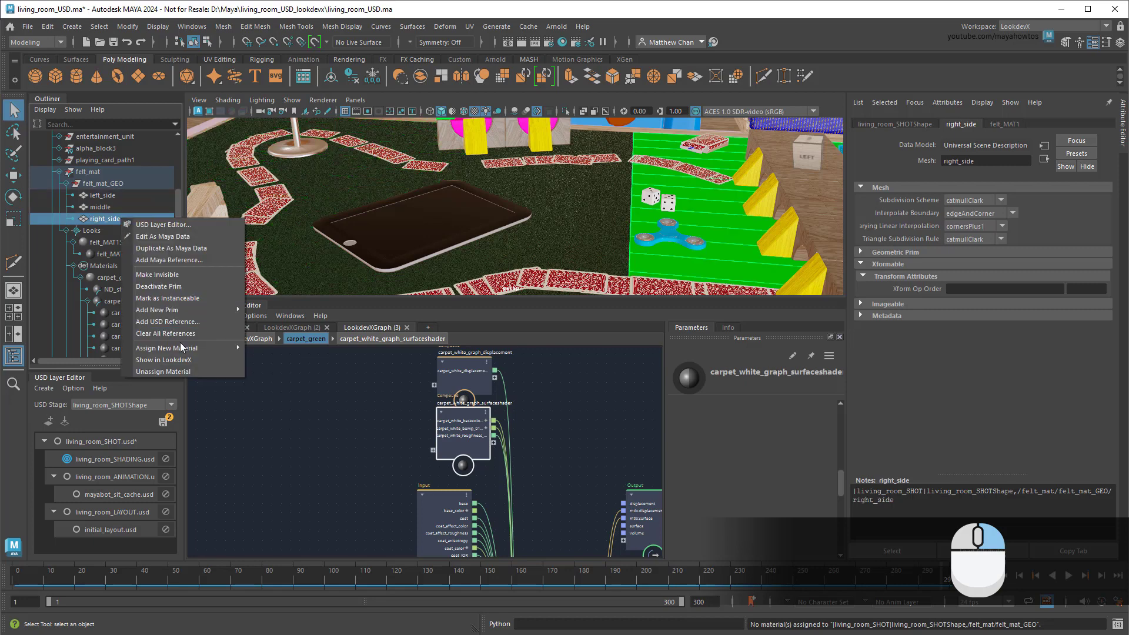
left_click(186, 364)
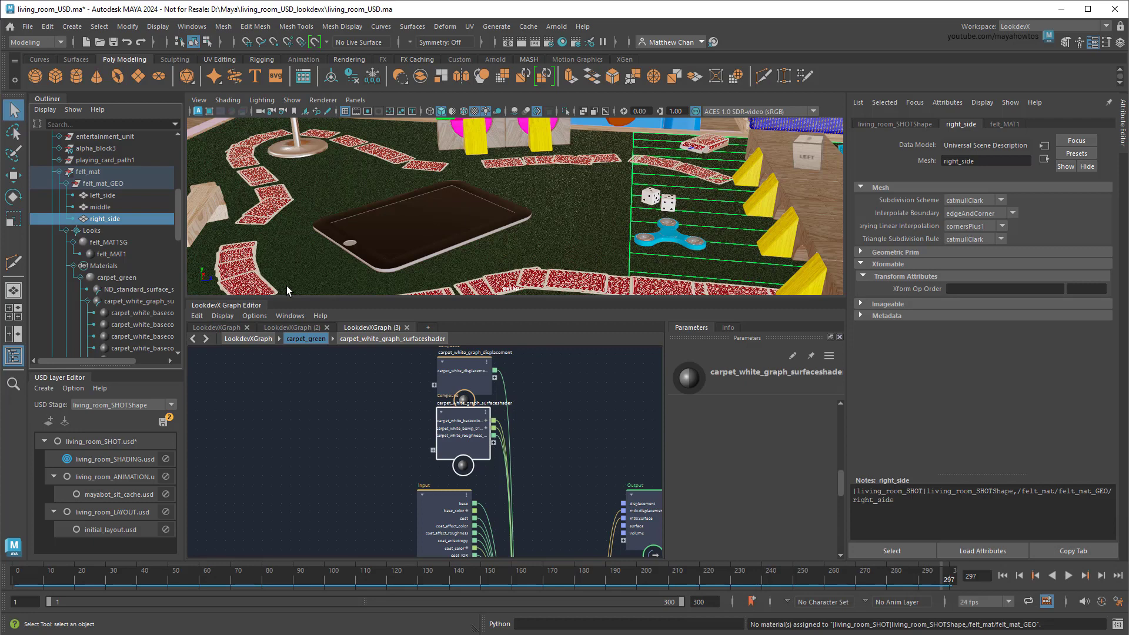
left_click(306, 277)
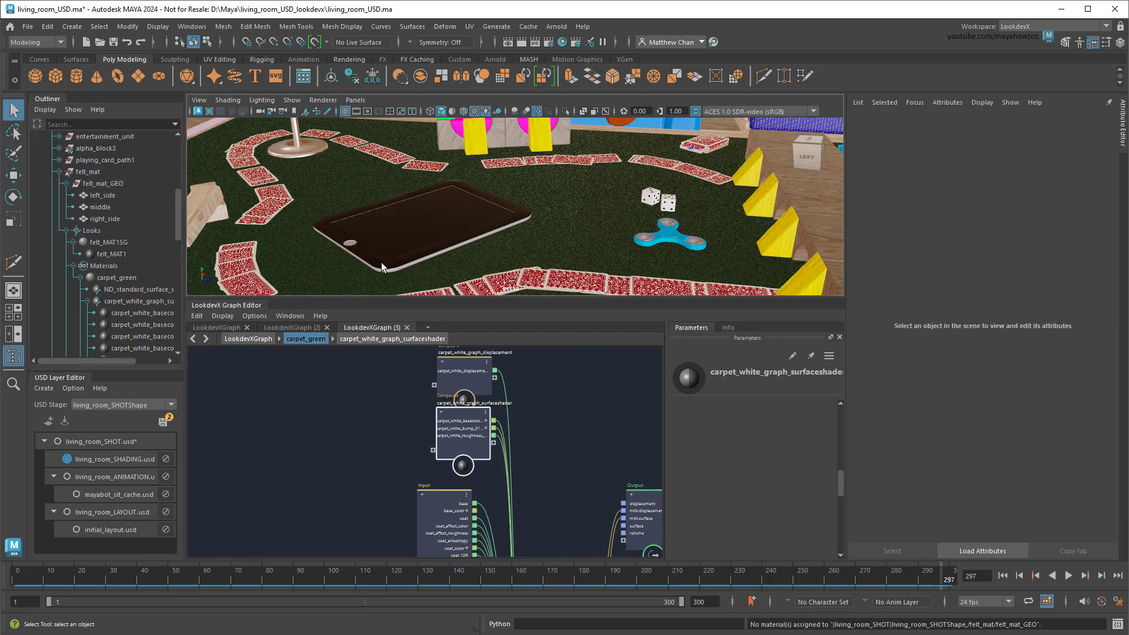
scroll(473, 248, "down", 4)
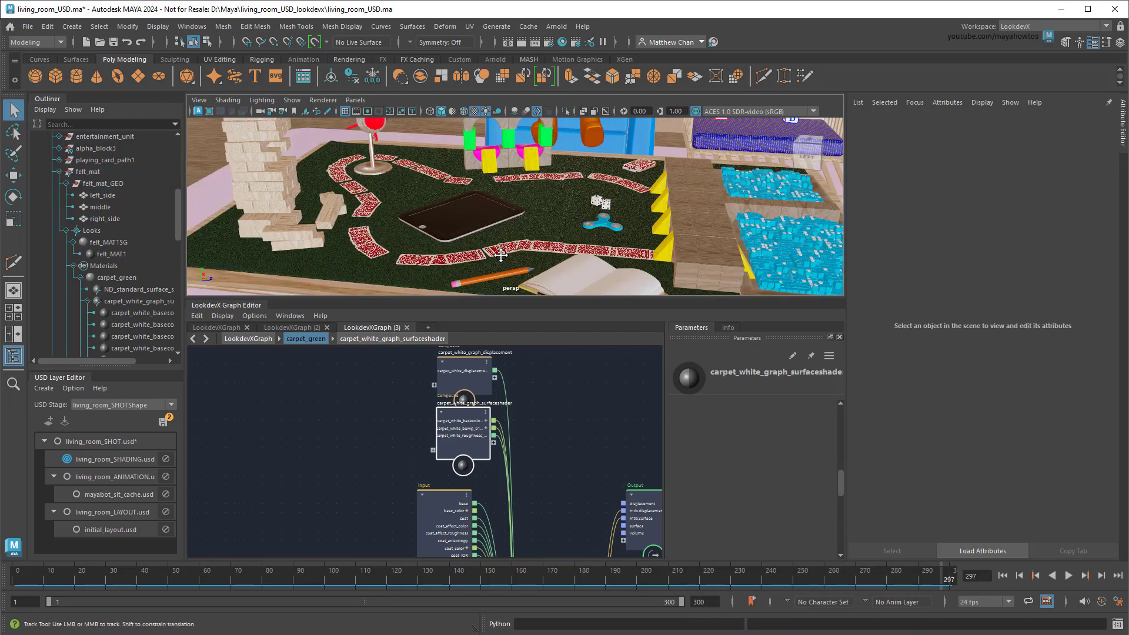
scroll(468, 251, "down", 4)
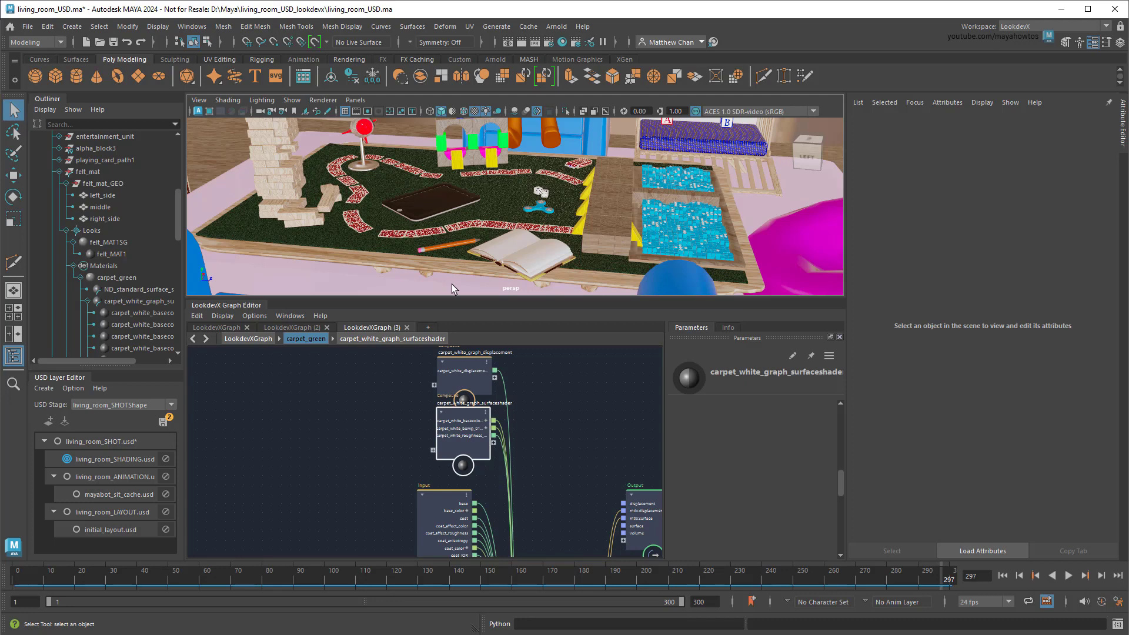
key("ctrl+z")
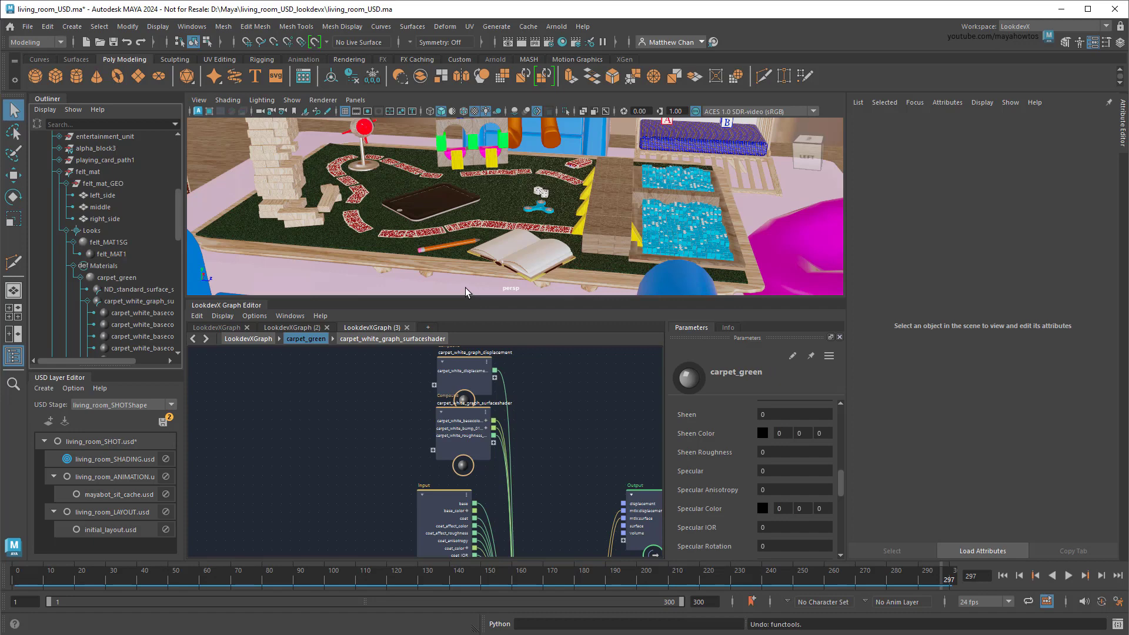
Assign a new Arnold AI Standard Surface material to the felt mat's middle mesh.
left_click(501, 199)
right_click(130, 210)
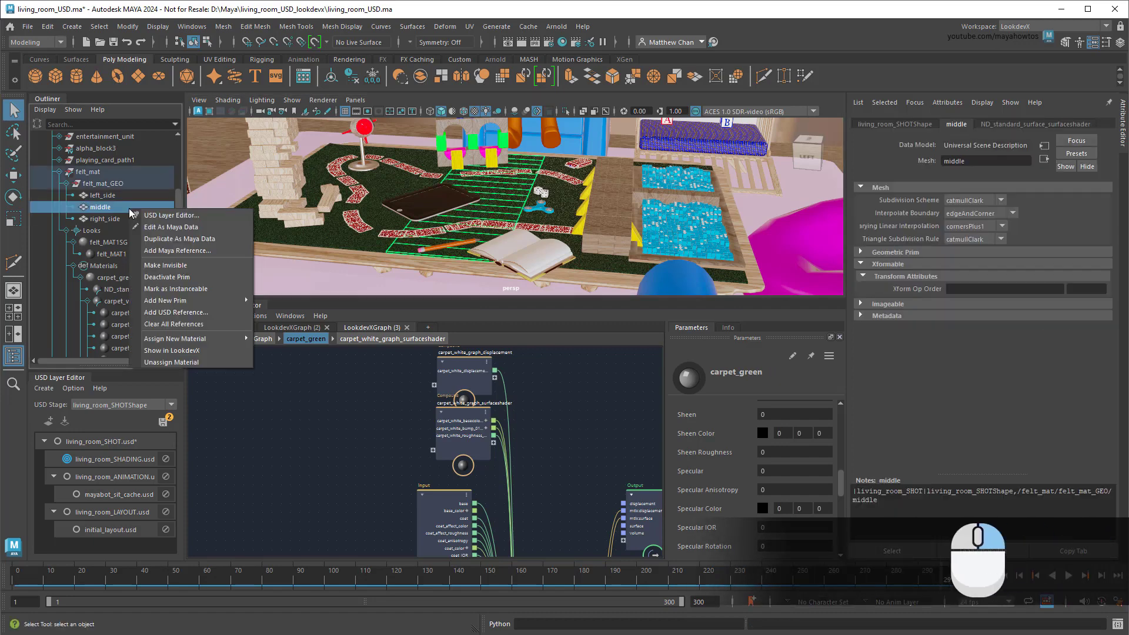
mouse_move(204, 341)
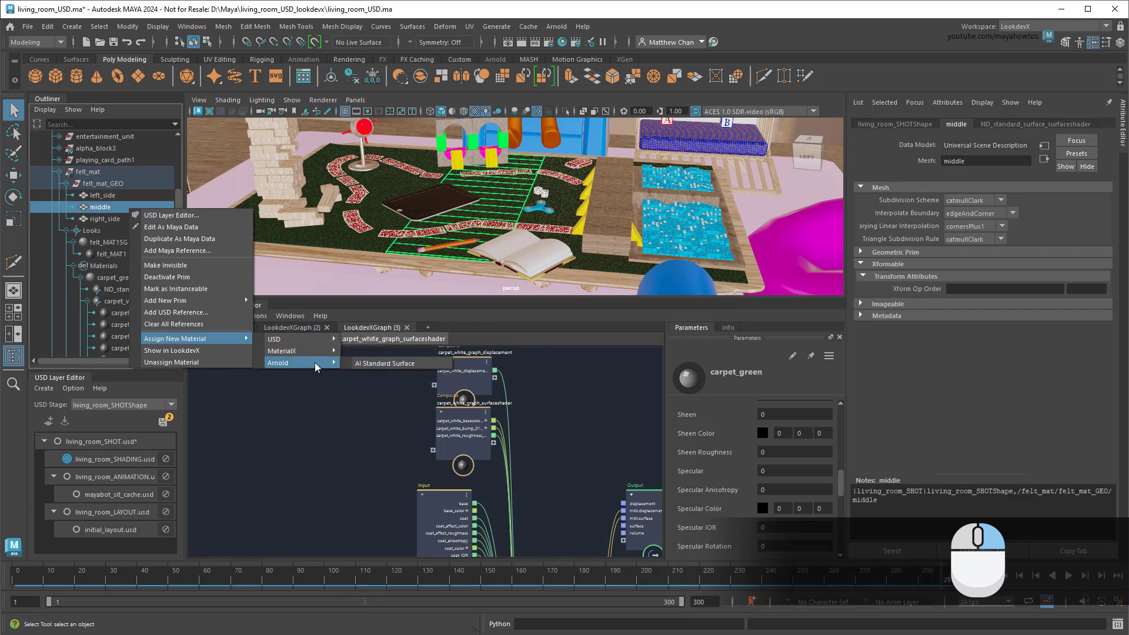
left_click(391, 362)
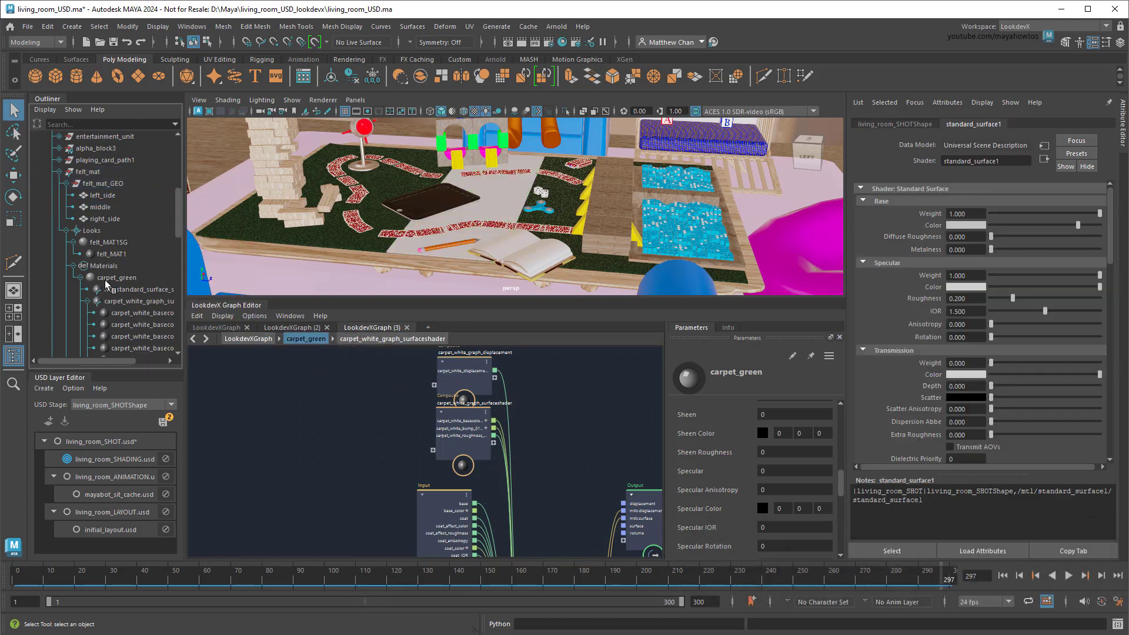
Rename the new material table_topper_shader_ARNOLD and its shader table_topper_MAT_ARNOLD.
double_click(132, 317)
type("table")
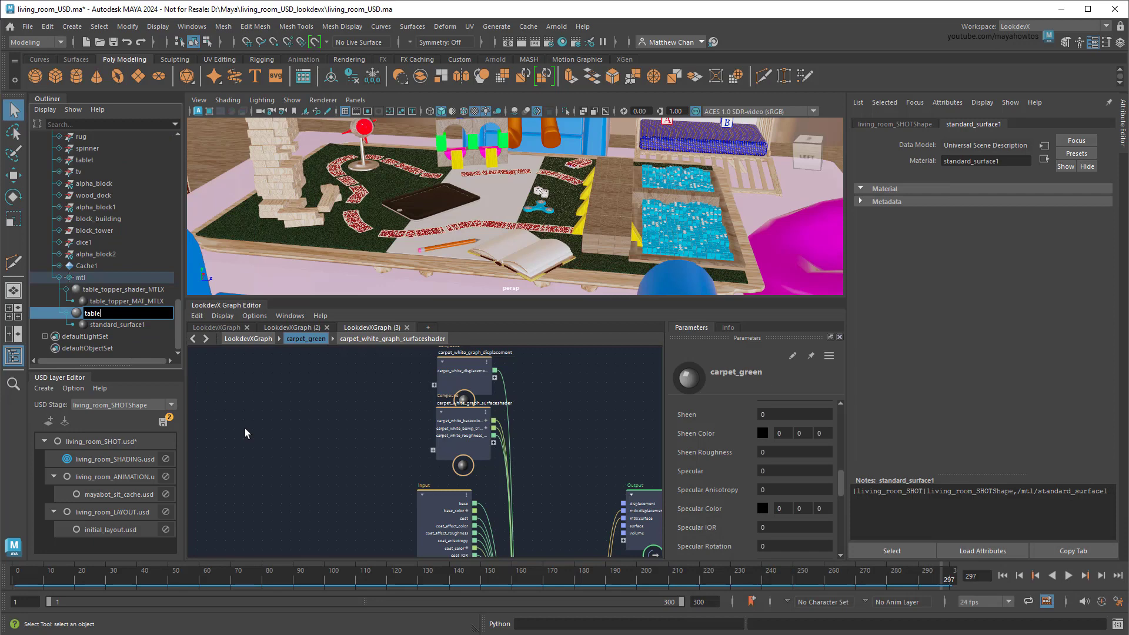
type("_topper_shader_ARNOLD")
key("Return")
double_click(139, 325)
type("table_topper_MAT_ARNOLD")
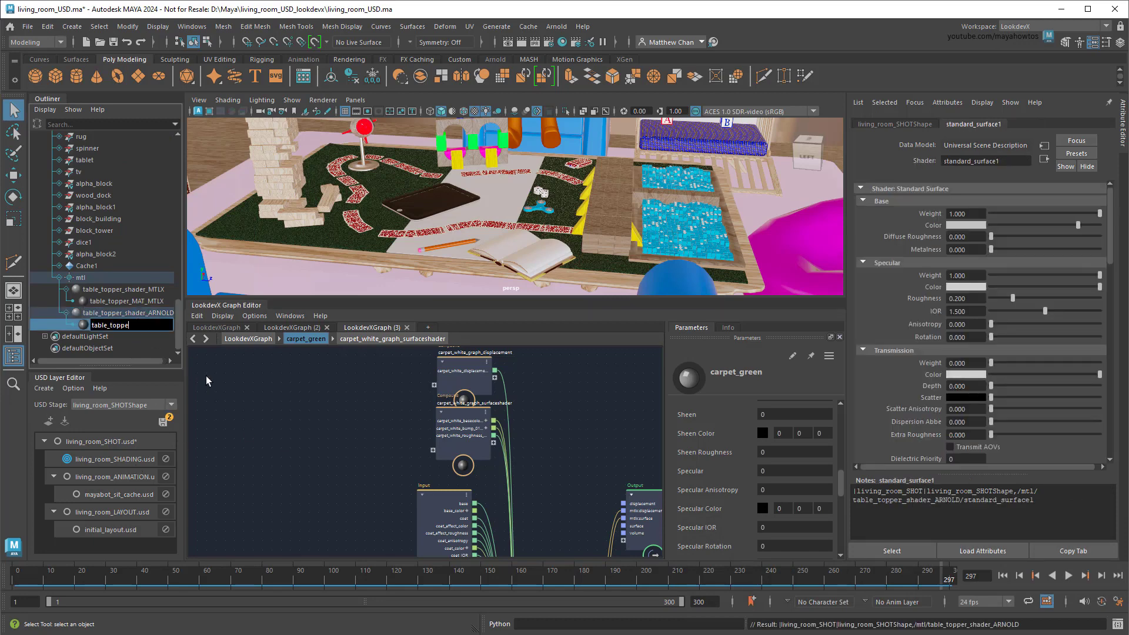
key("Return")
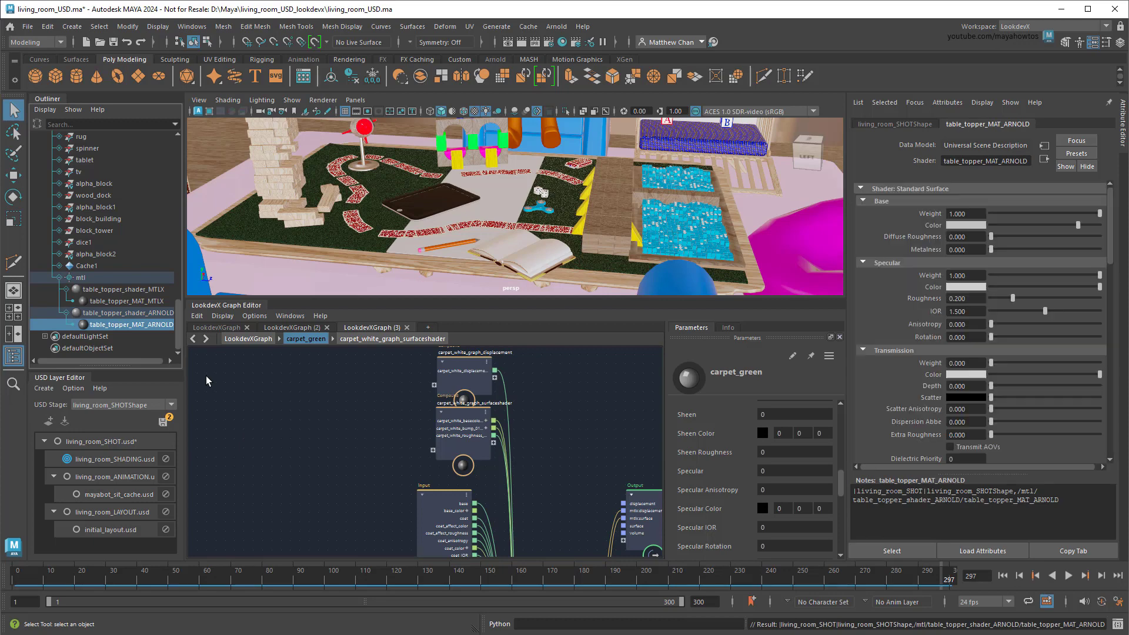
Show table_topper_MAT_ARNOLD in LookdevX and select its standard surface node.
right_click(157, 328)
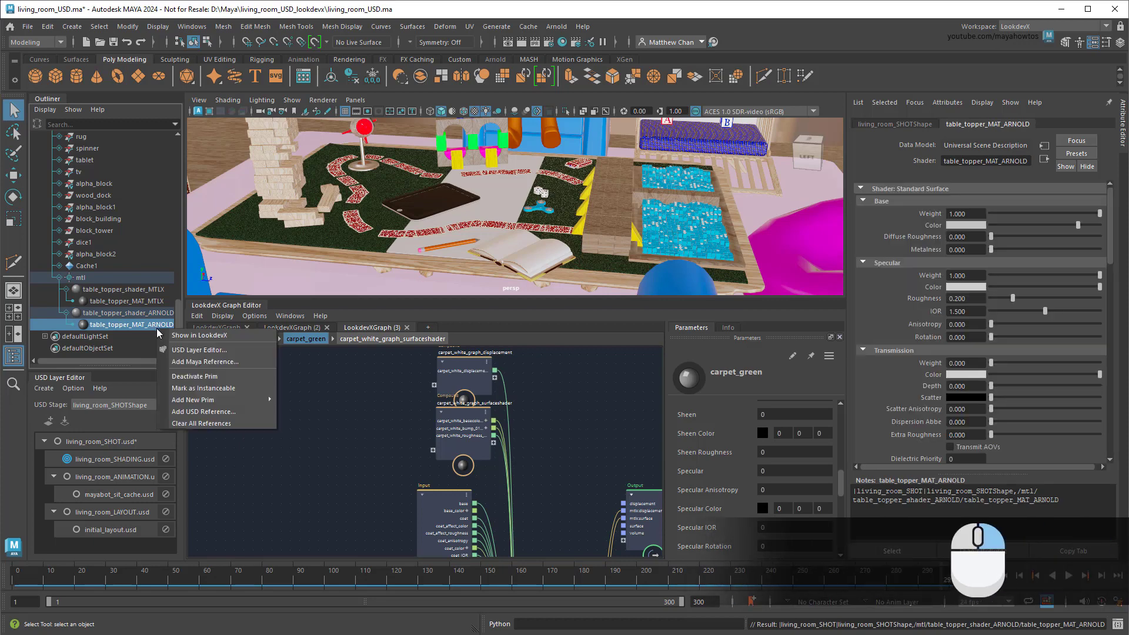
left_click(262, 335)
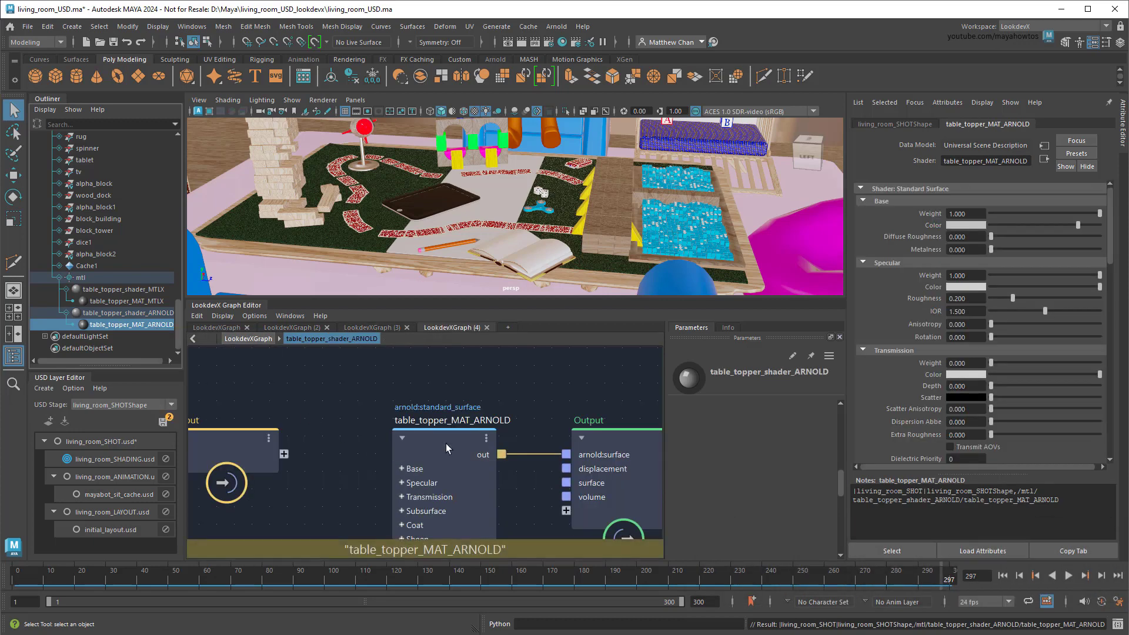
left_click(446, 443)
Give the table_topper_MAT_ARNOLD shader the saved dark green base color and set its specular weight to 0.
left_click(764, 444)
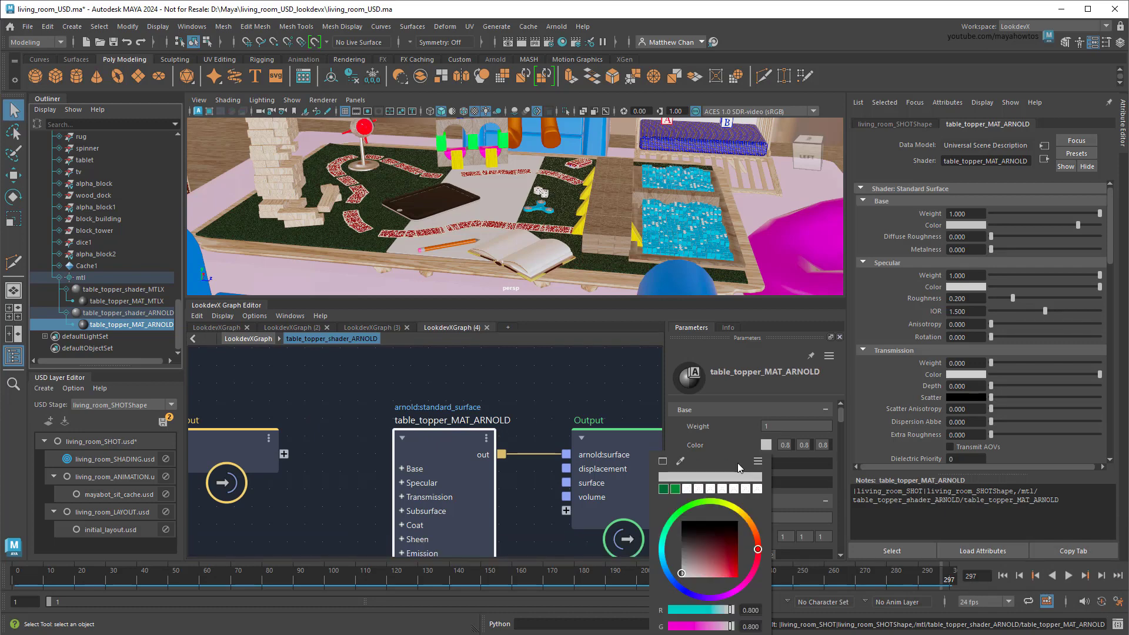
left_click(662, 488)
scroll(761, 470, "down", 1)
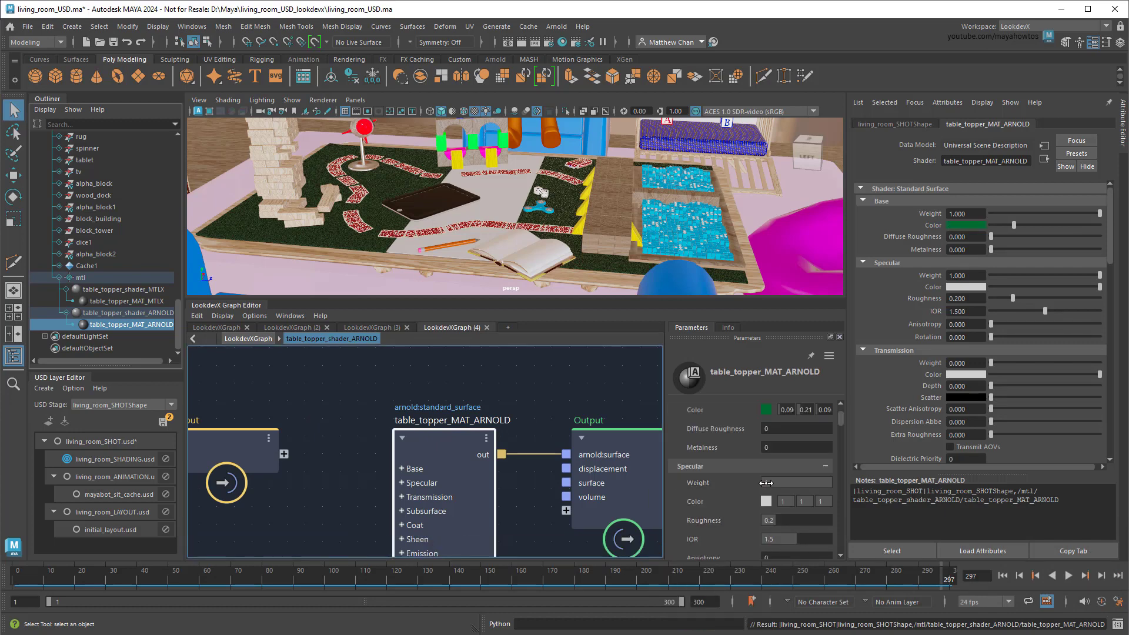
left_click(777, 482)
type("0")
key("Return")
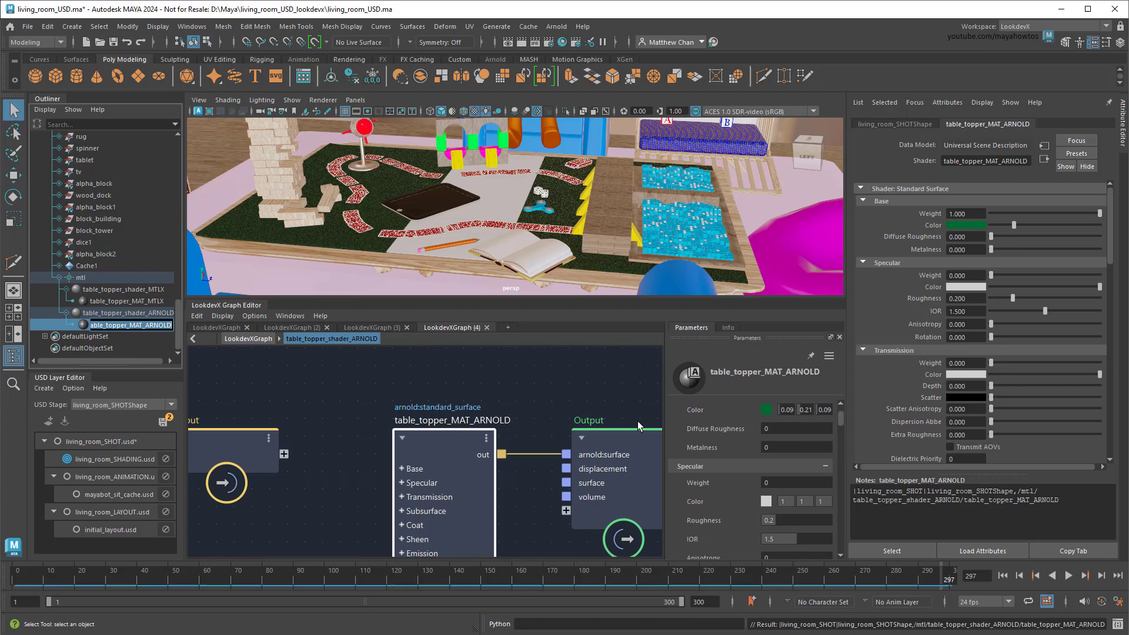
Start an Arnold viewport render and limit it to a small region of the felt mat between the tablet and the spinner.
scroll(547, 214, "up", 2)
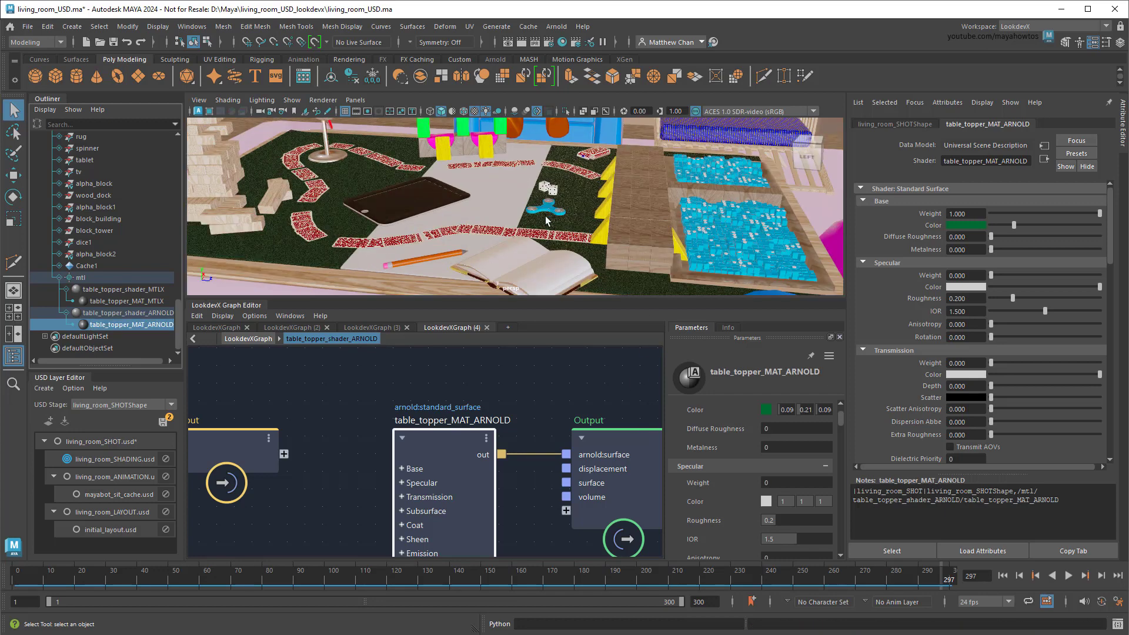
scroll(545, 218, "up", 2)
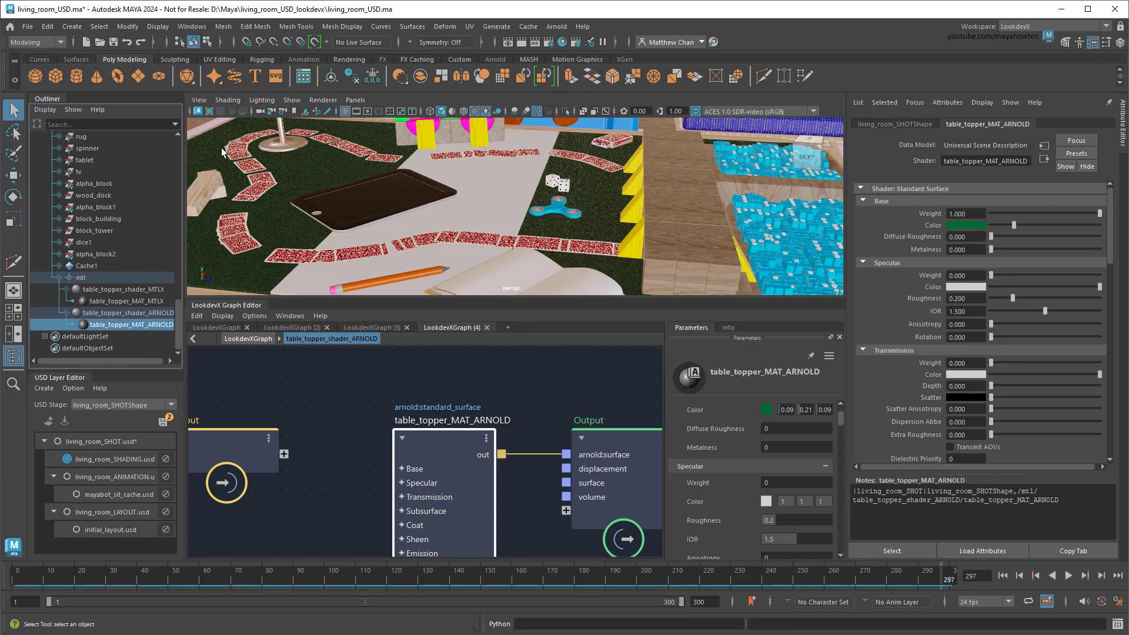
left_click(200, 113)
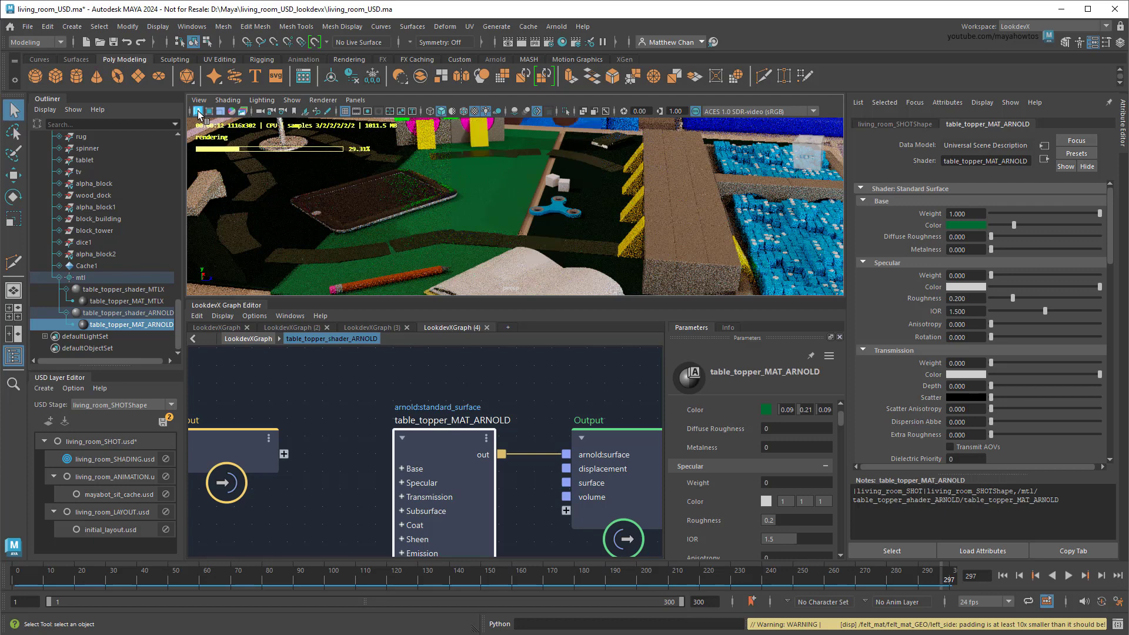
left_click(208, 114)
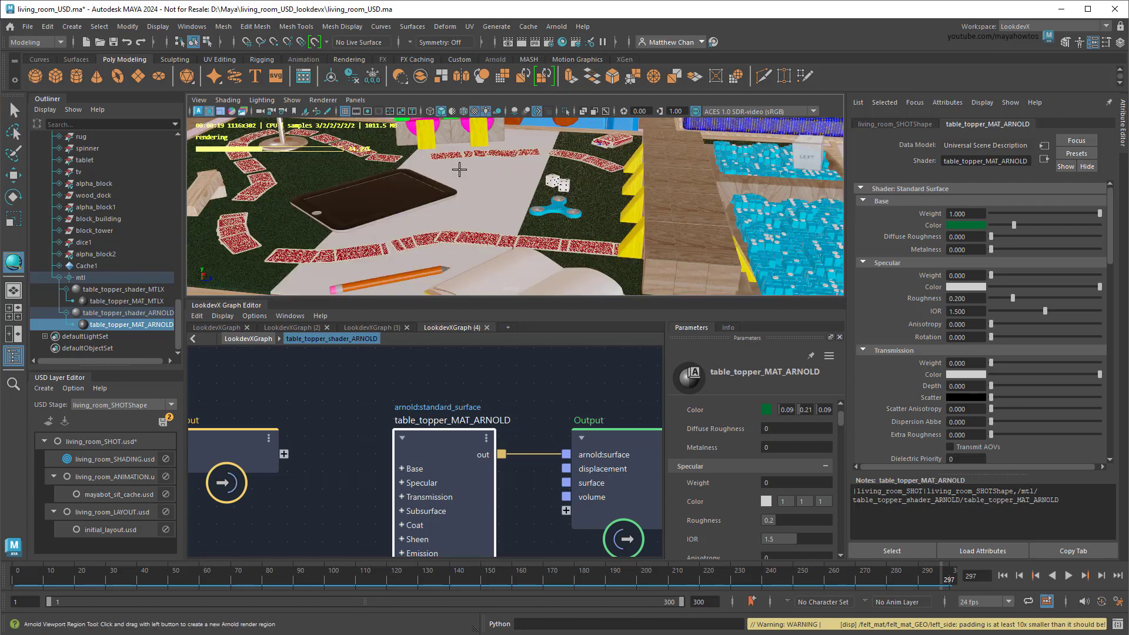
left_click_drag(461, 168, 525, 208)
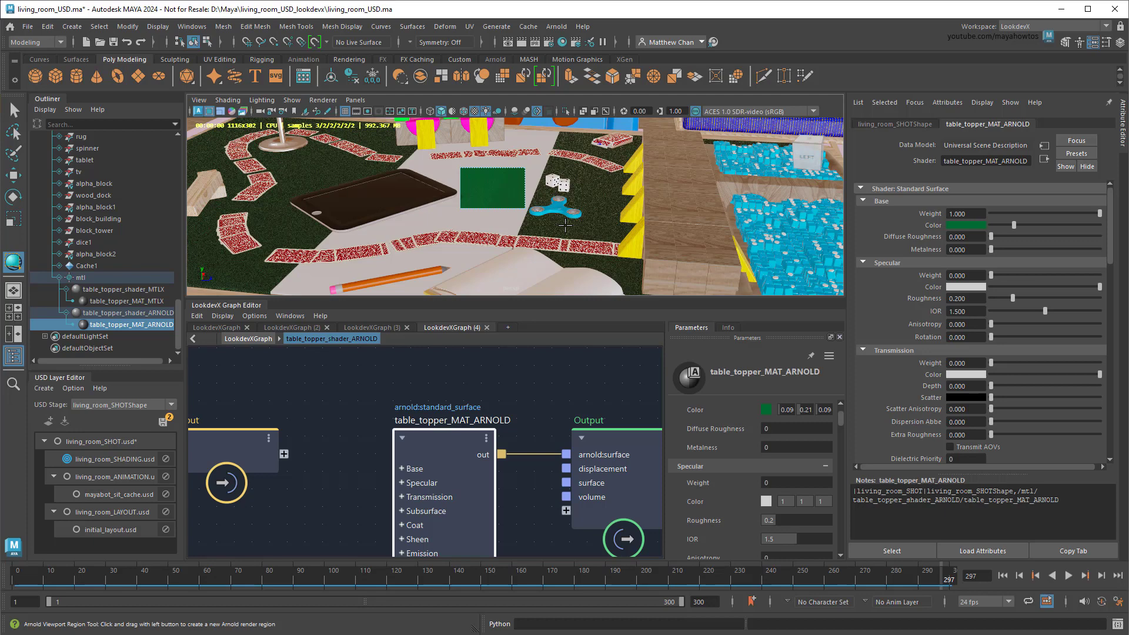
Expand the Base inputs of table_topper_MAT_ARNOLD and move the Input node away to make room in the graph.
left_click(411, 469)
key("a")
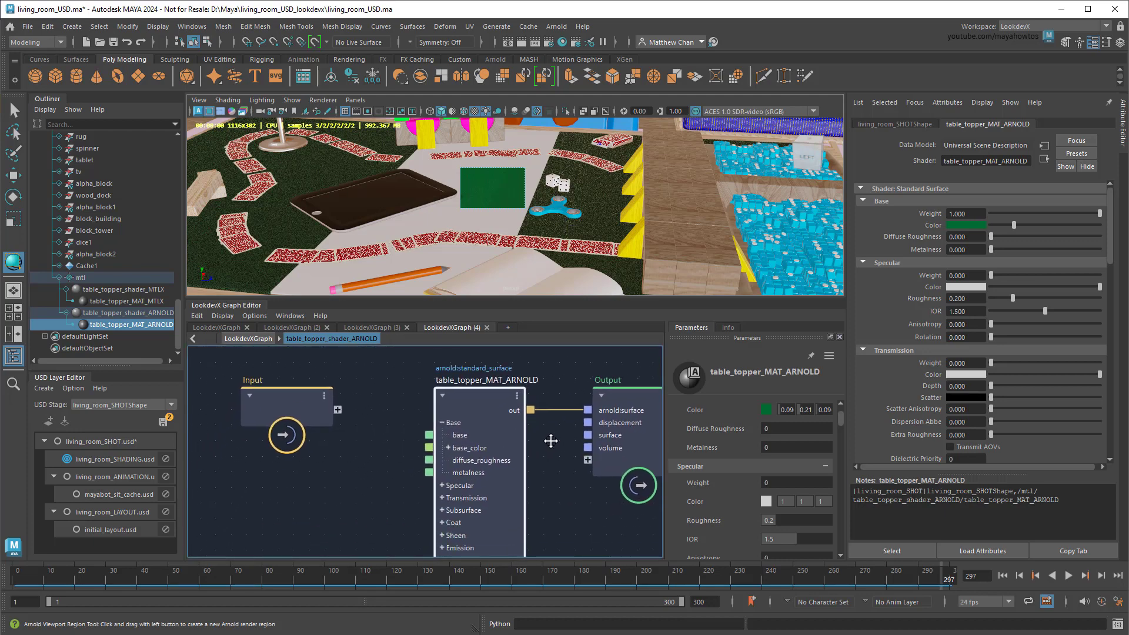
middle_click_drag(551, 440, 601, 424)
mouse_move(482, 434)
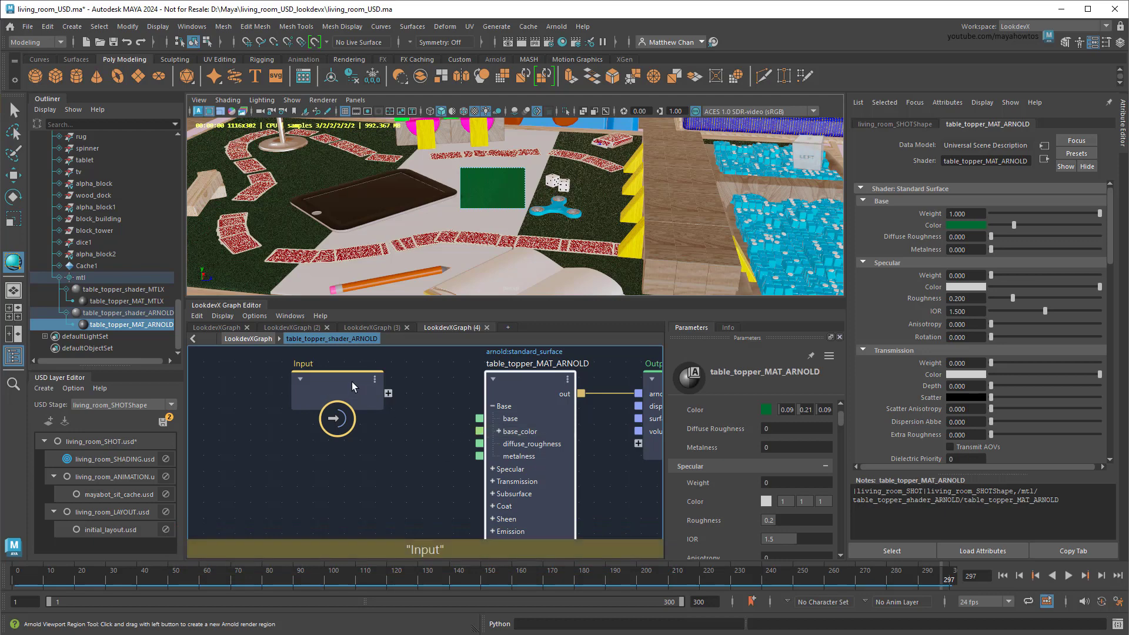
left_click_drag(351, 383, 216, 381)
Add an Arnold Noise texture node and connect its output to the base_color of table_topper_MAT_ARNOLD.
key("Tab")
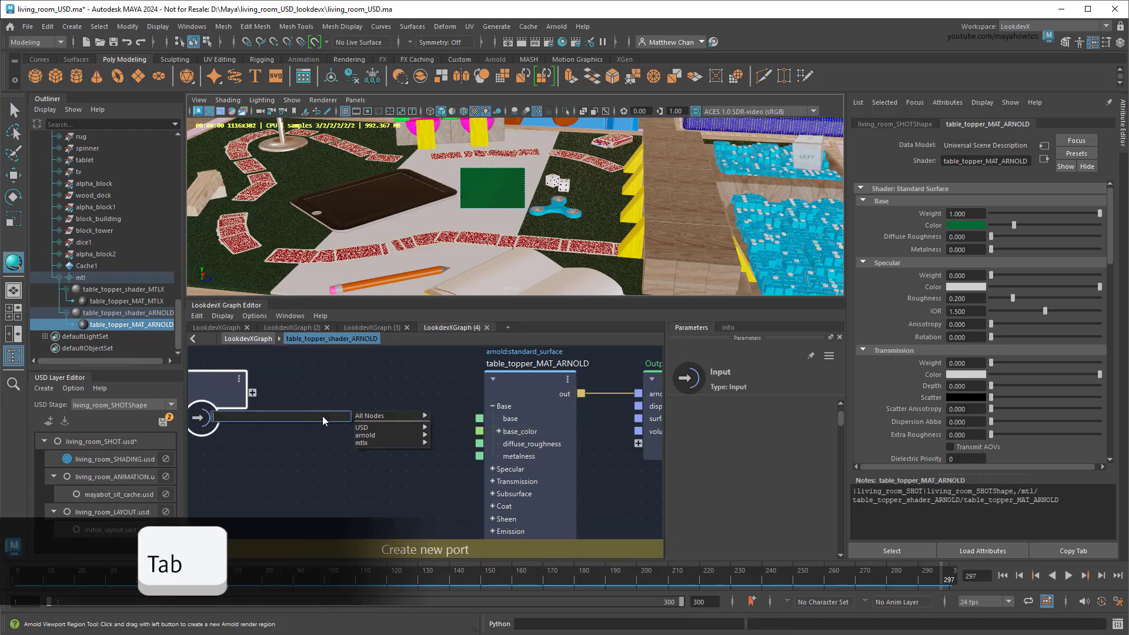
mouse_move(408, 437)
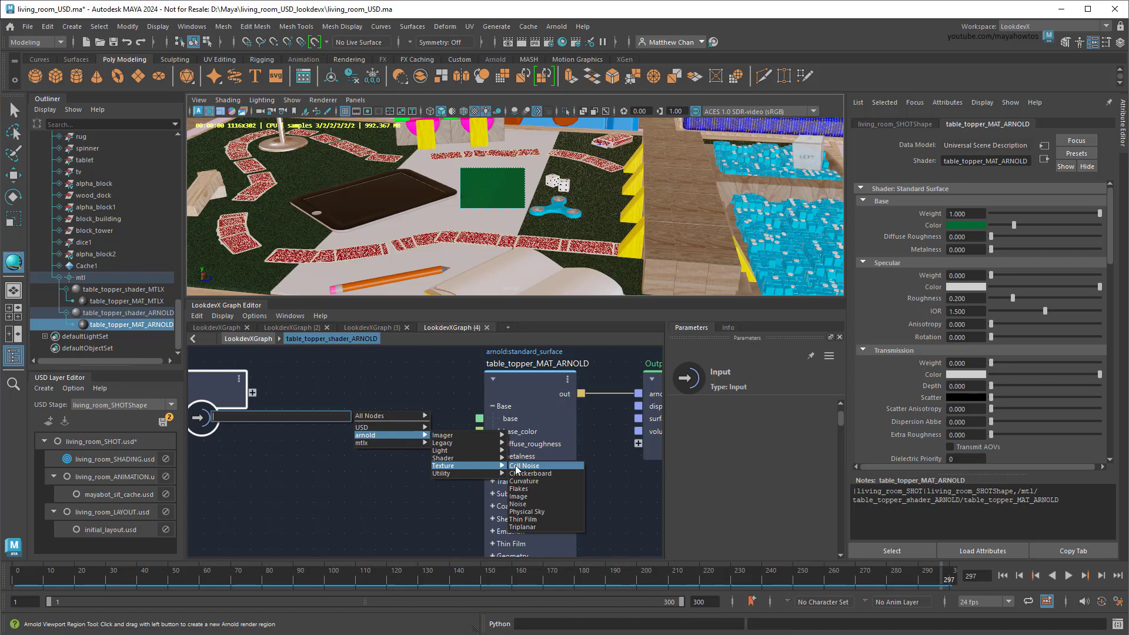
left_click(542, 504)
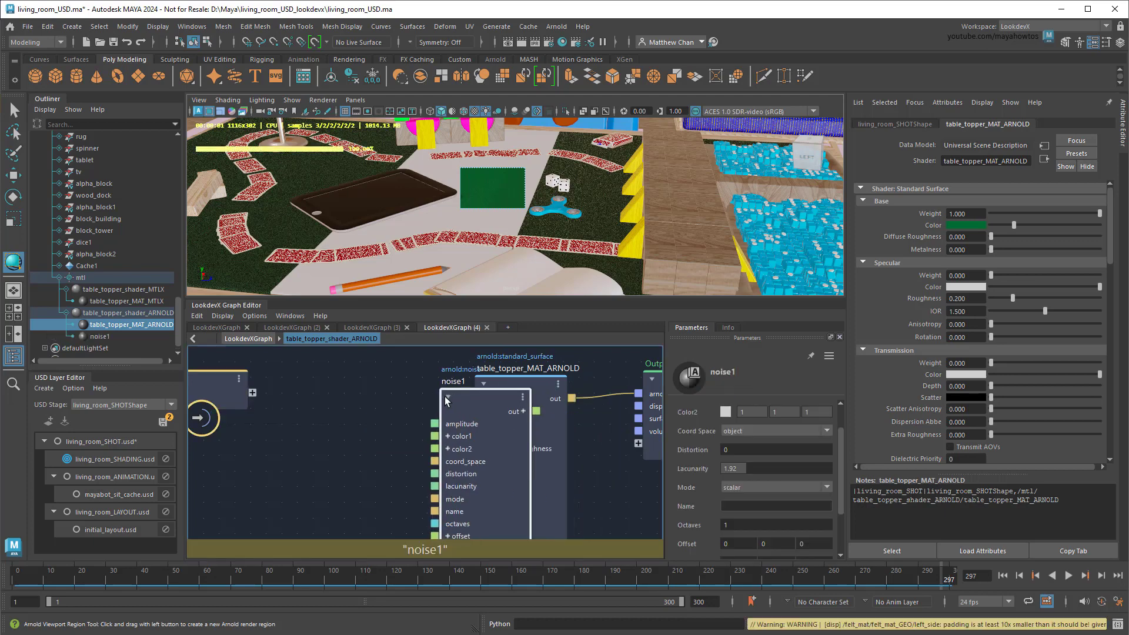
left_click_drag(445, 396, 351, 386)
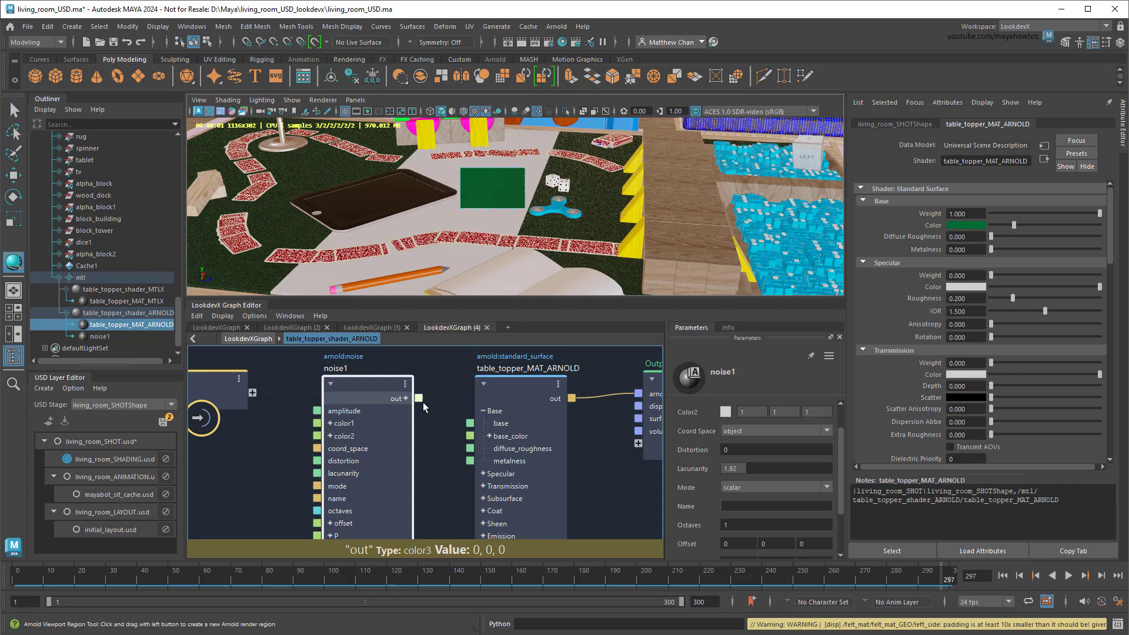
left_click_drag(420, 398, 470, 436)
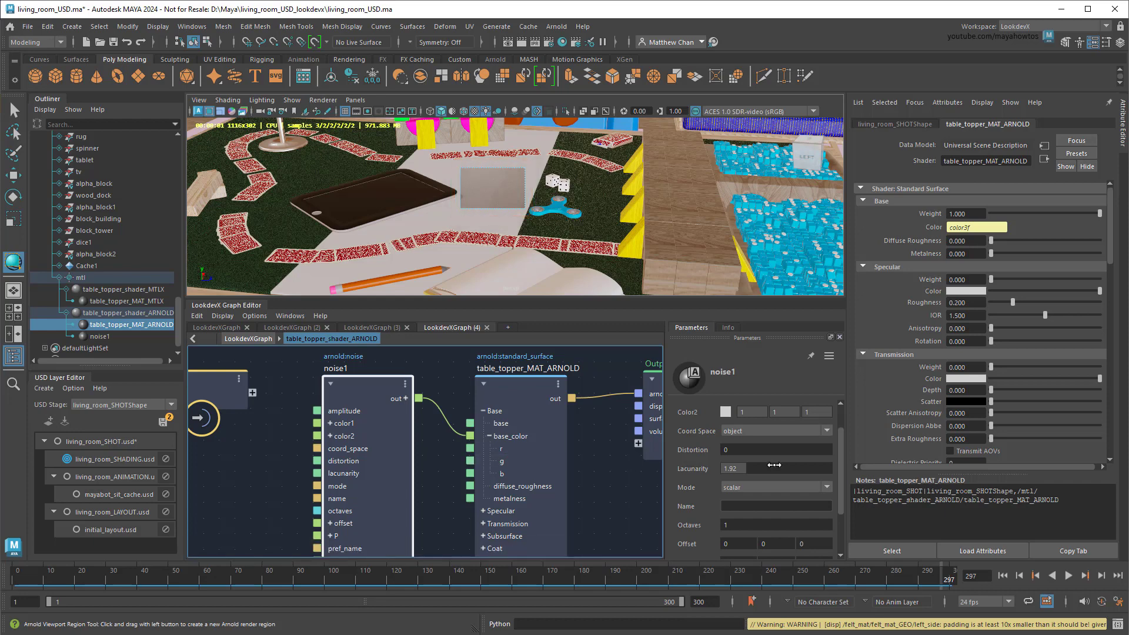
Set the noise texture's Color2 to the saved dark green (0.0967, 0.2136, 0.0967).
scroll(774, 465, "up", 1)
left_click(725, 447)
left_click(632, 485)
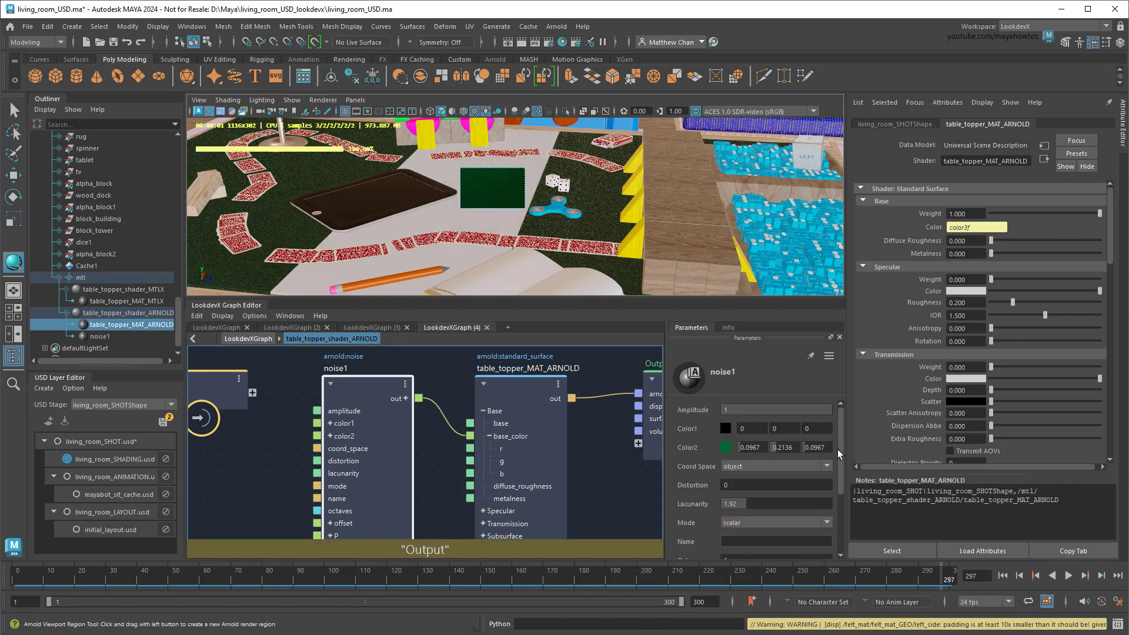
Set the noise texture's octaves to 8 and its scale to 1000 on all three axes.
left_click_drag(837, 449, 827, 525)
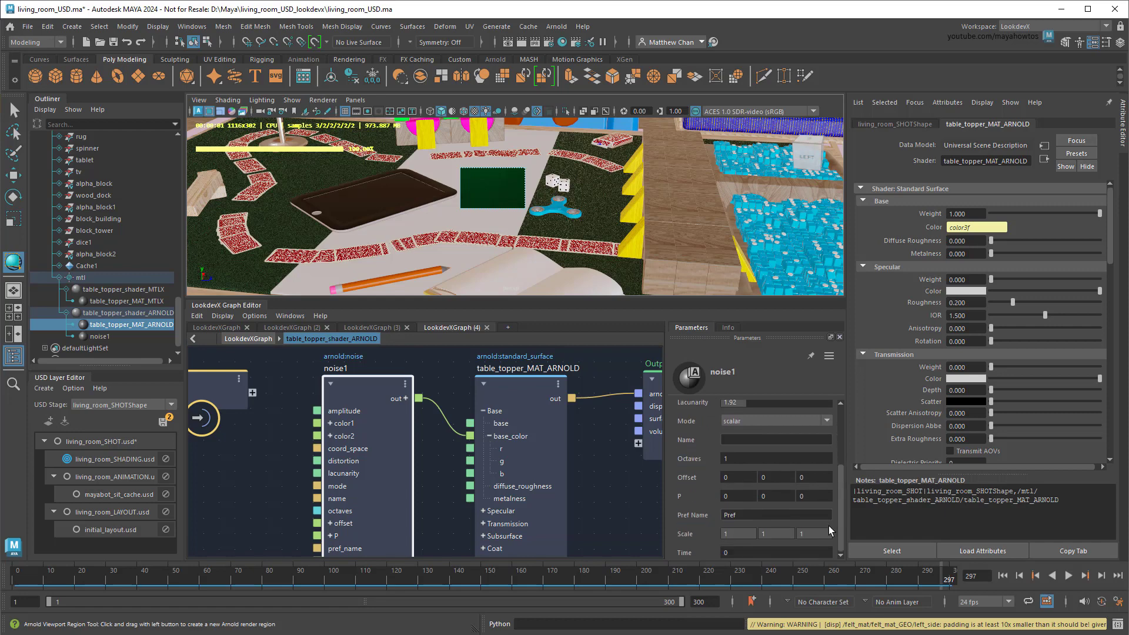
left_click(789, 459)
type("8")
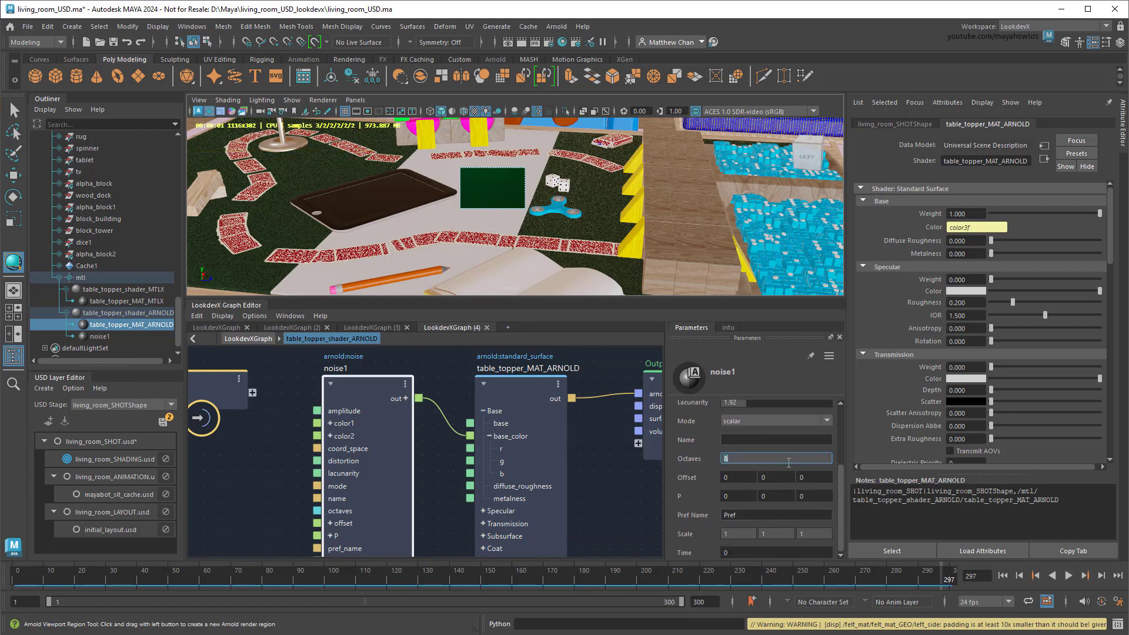
left_click(742, 534)
type("1000")
key("Tab")
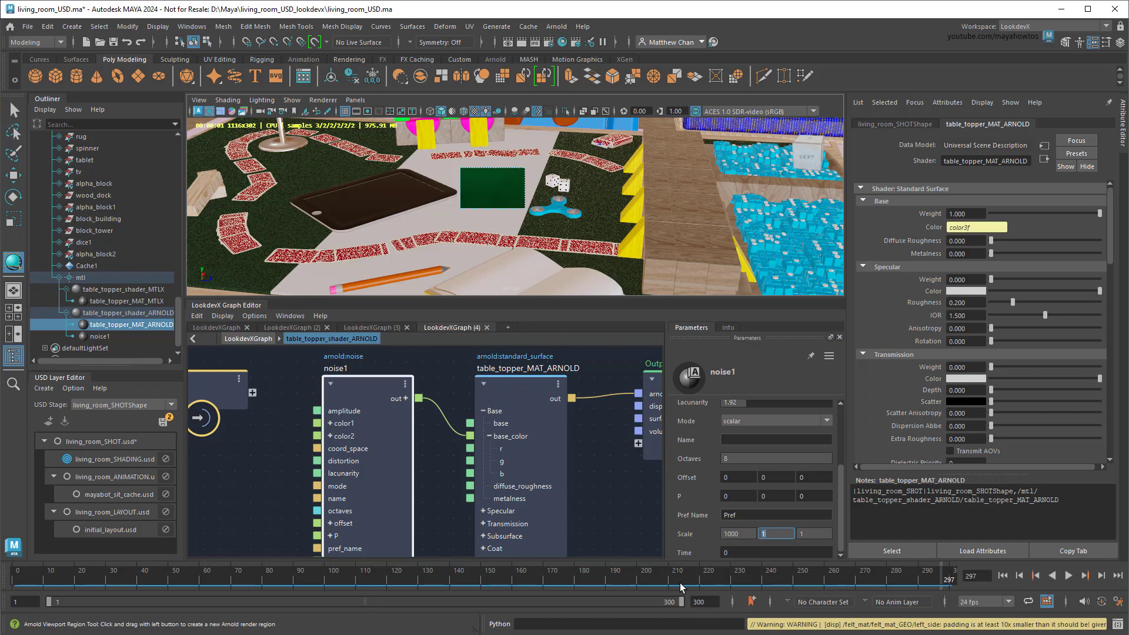
type("1000")
key("Tab")
type("1000")
key("Return")
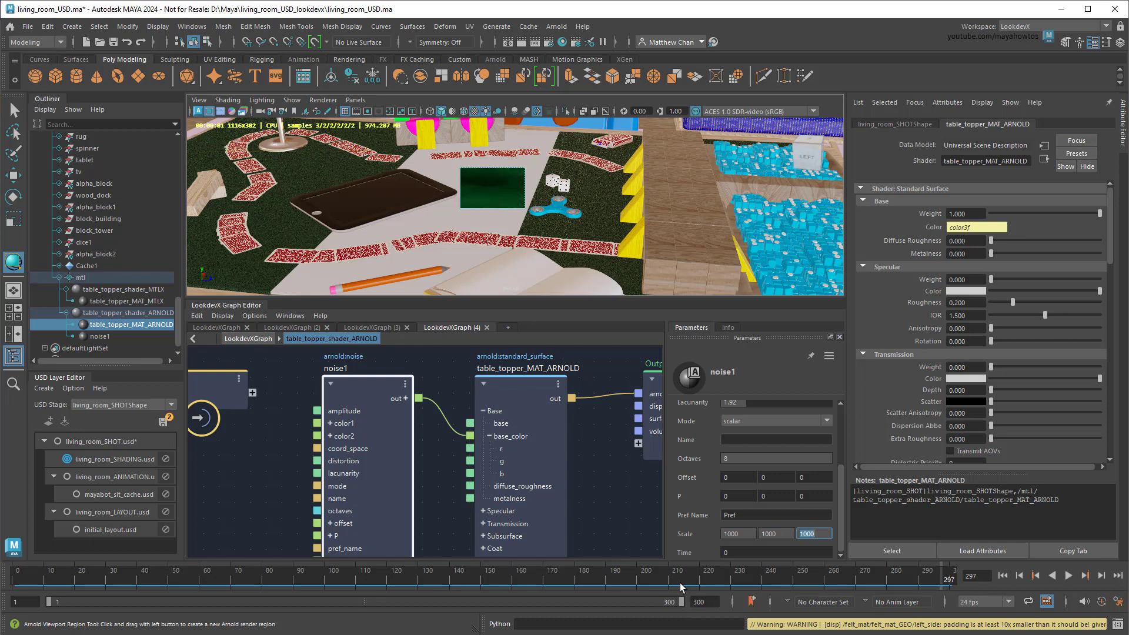
Render a larger close-up region of the felt mat beside the tablet to check the noise pattern.
scroll(456, 170, "up", 5)
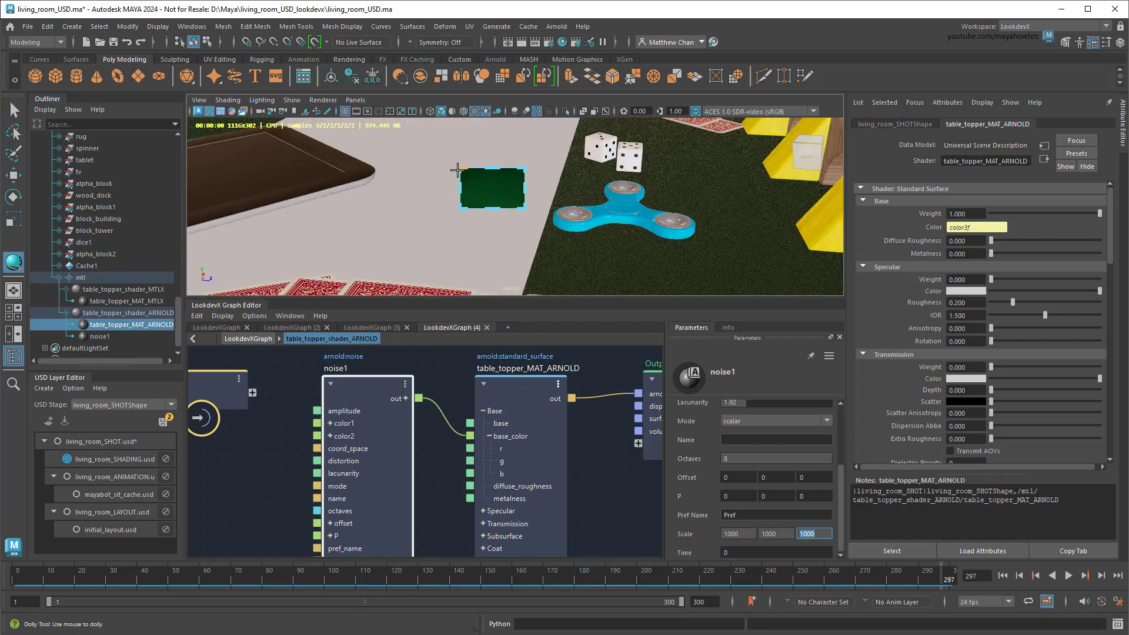
left_click_drag(378, 125, 549, 269)
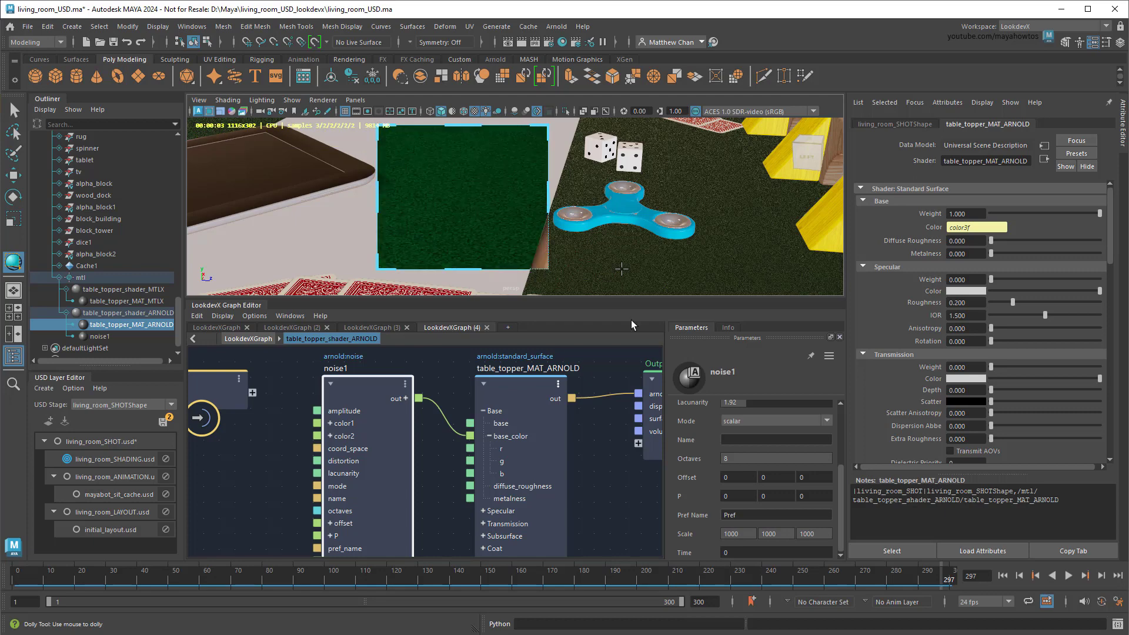
Expose the noise node's color1, color2, octaves and scale as ports on the material's Input node.
middle_click_drag(275, 467, 402, 469)
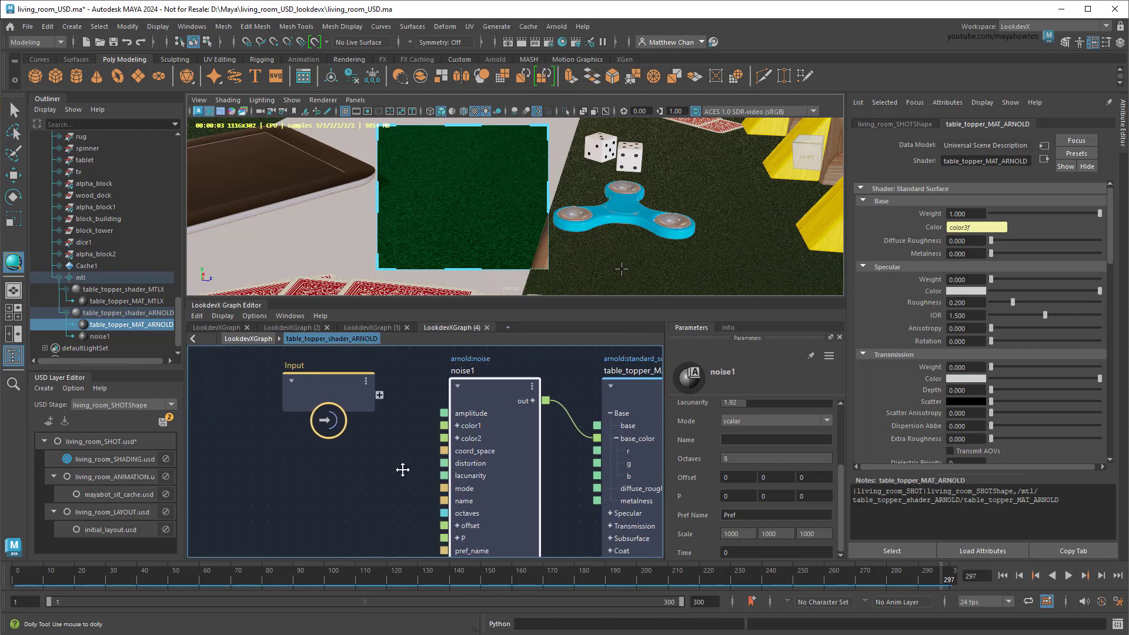
left_click_drag(443, 426, 379, 395)
left_click_drag(443, 438, 380, 408)
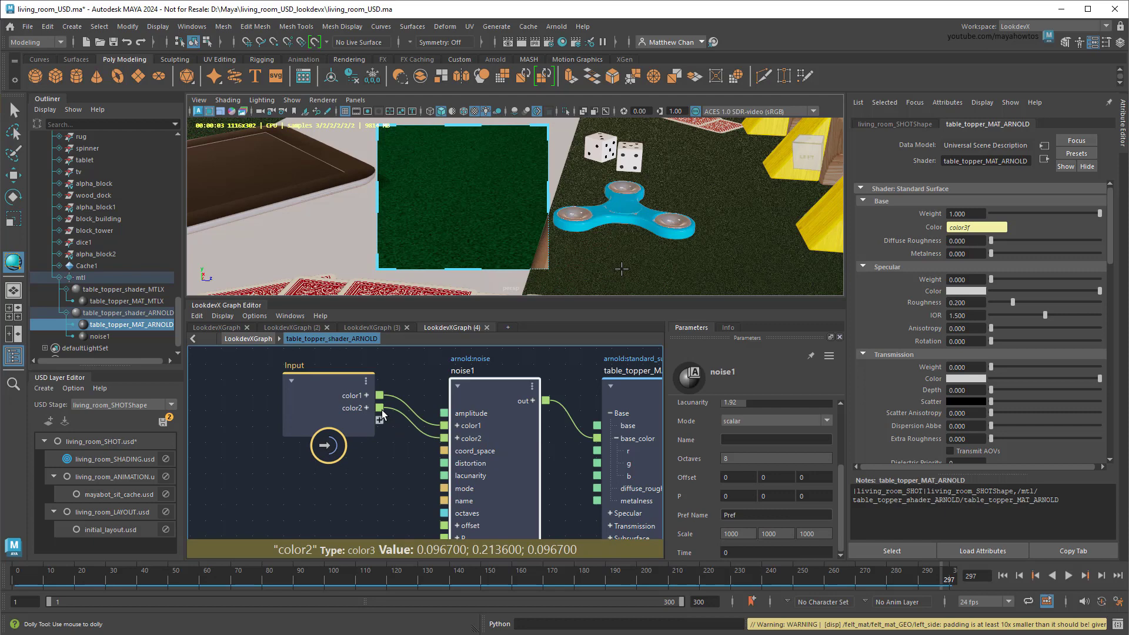
left_click_drag(444, 513, 379, 420)
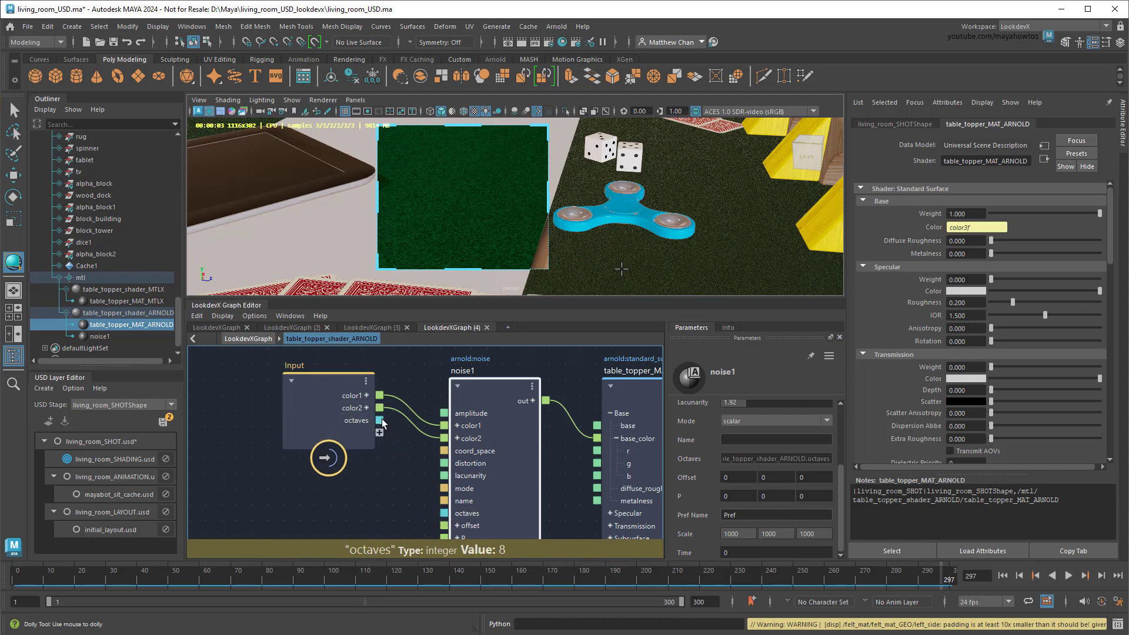
middle_click_drag(404, 477, 416, 440)
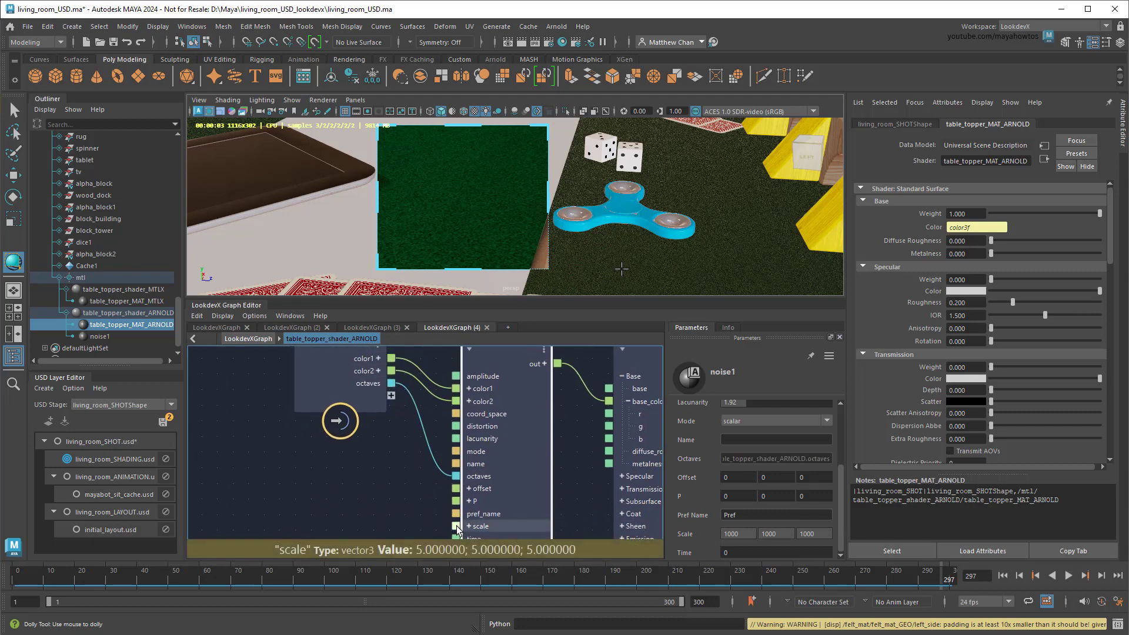
left_click_drag(455, 526, 394, 398)
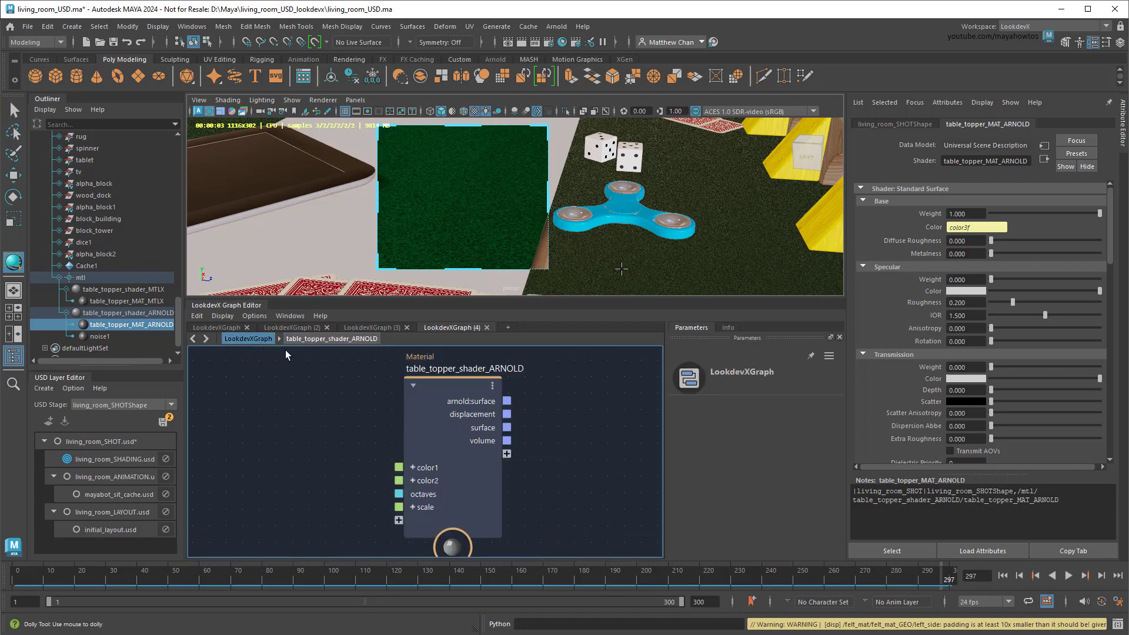
Select the table_topper_shader_ARNOLD material in the top-level graph and the Outliner to examine its exposed attributes.
left_click(461, 383)
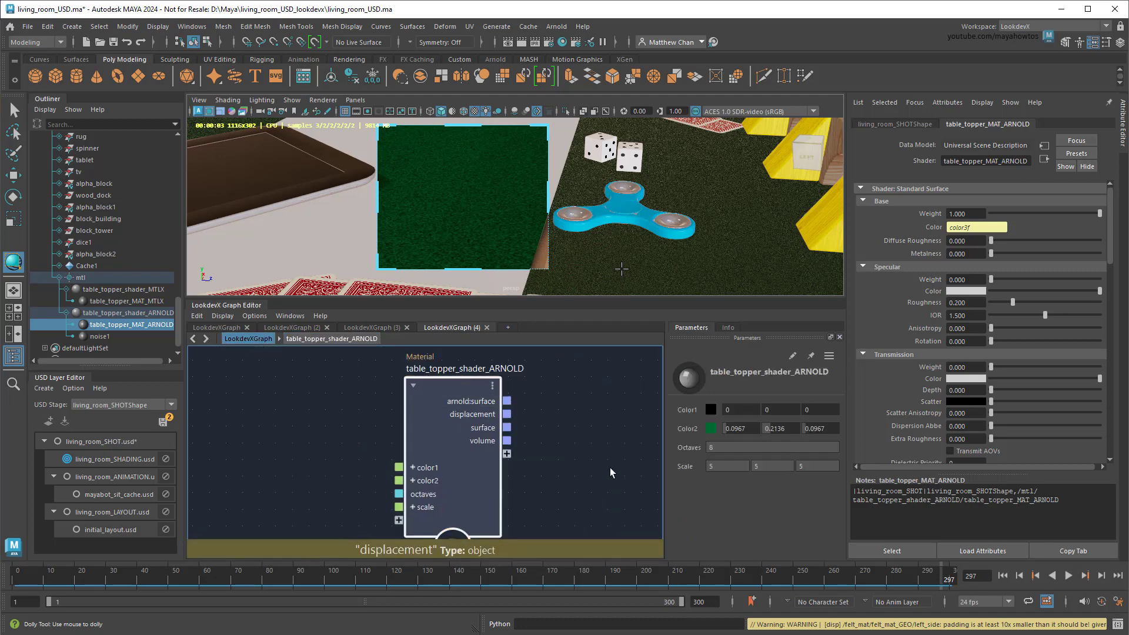
left_click(162, 314)
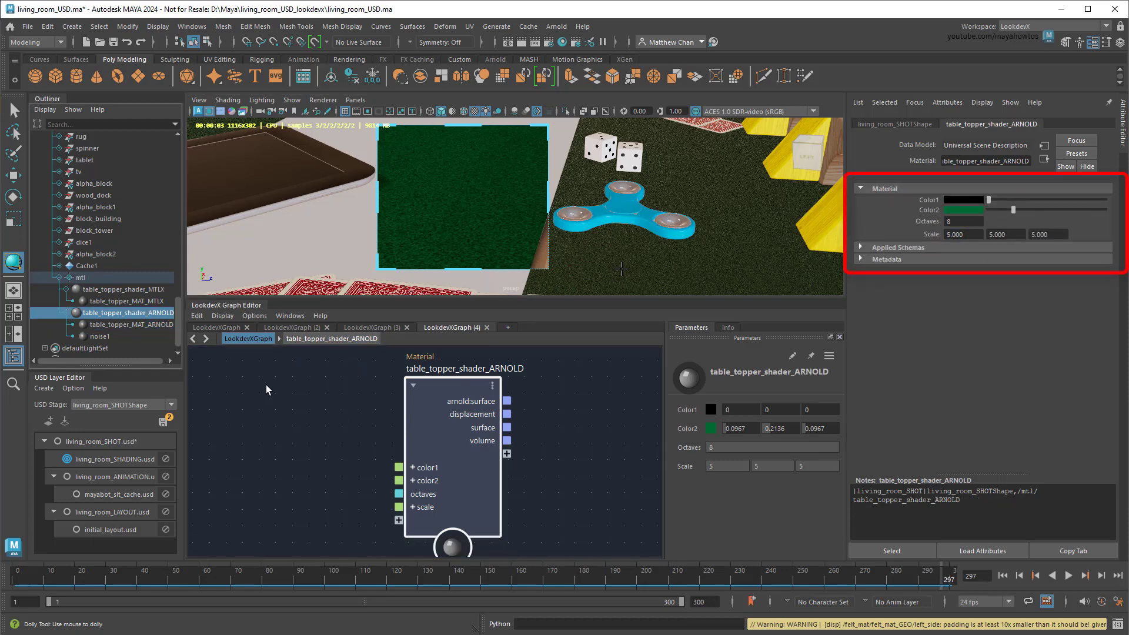
Reopen the material's graph and expose the standard surface's diffuse_roughness, specular and specular_color on the Input node.
double_click(449, 389)
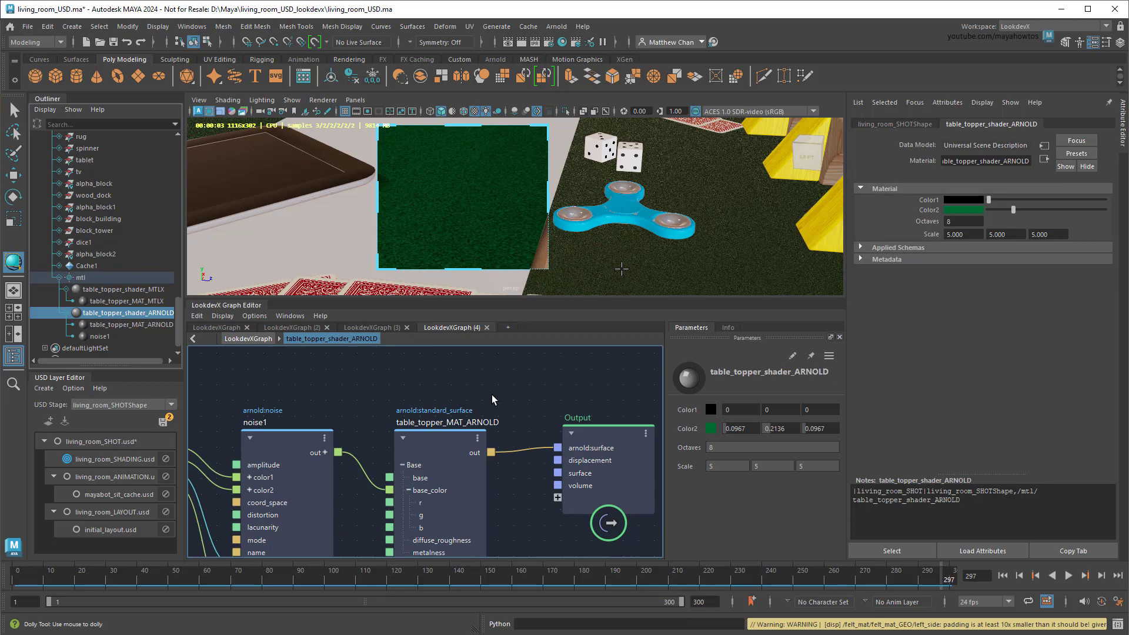
left_click_drag(540, 512, 323, 469)
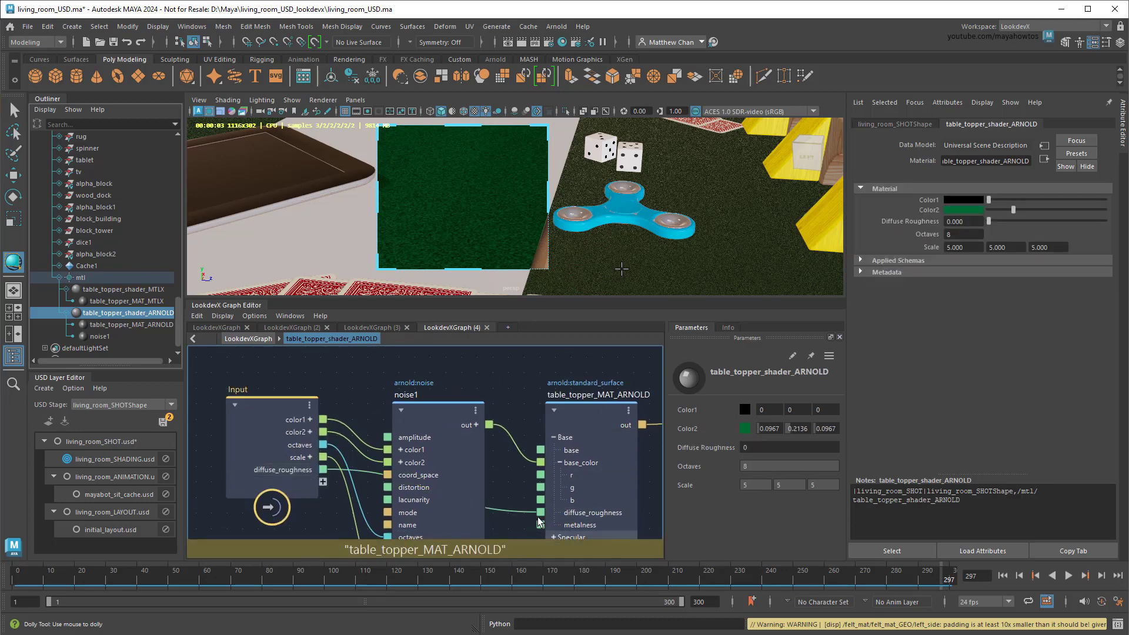
scroll(552, 492, "down", 1)
left_click(552, 492)
left_click_drag(539, 500, 323, 430)
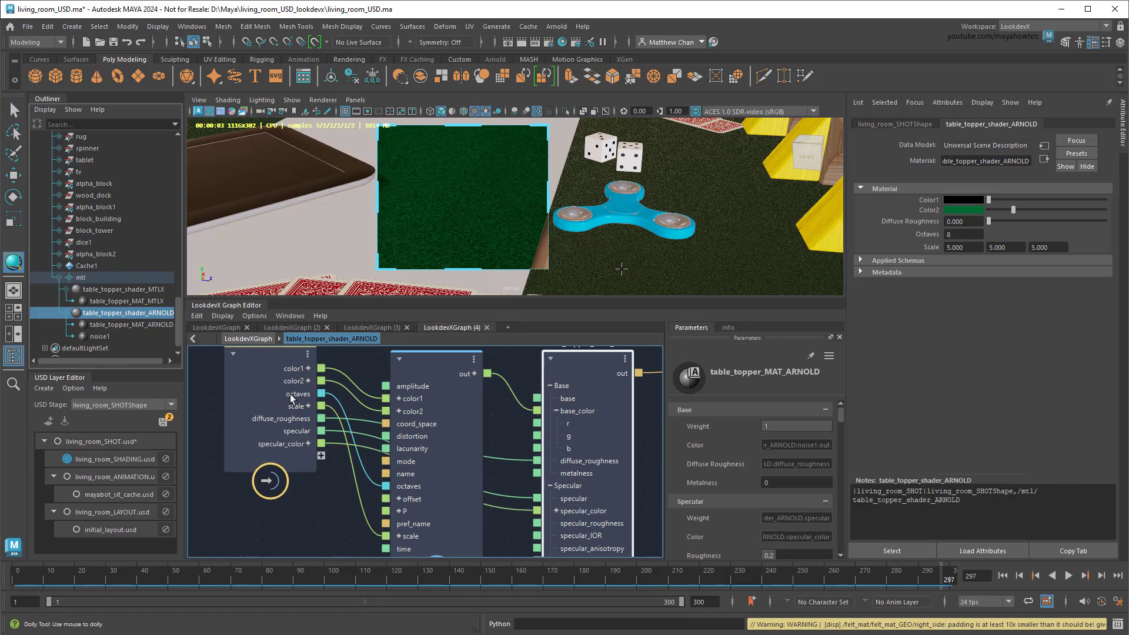
Return to the top-level graph and put the material's color1 port in a new port group named Diffuse.
left_click(245, 340)
middle_click_drag(555, 513, 559, 492)
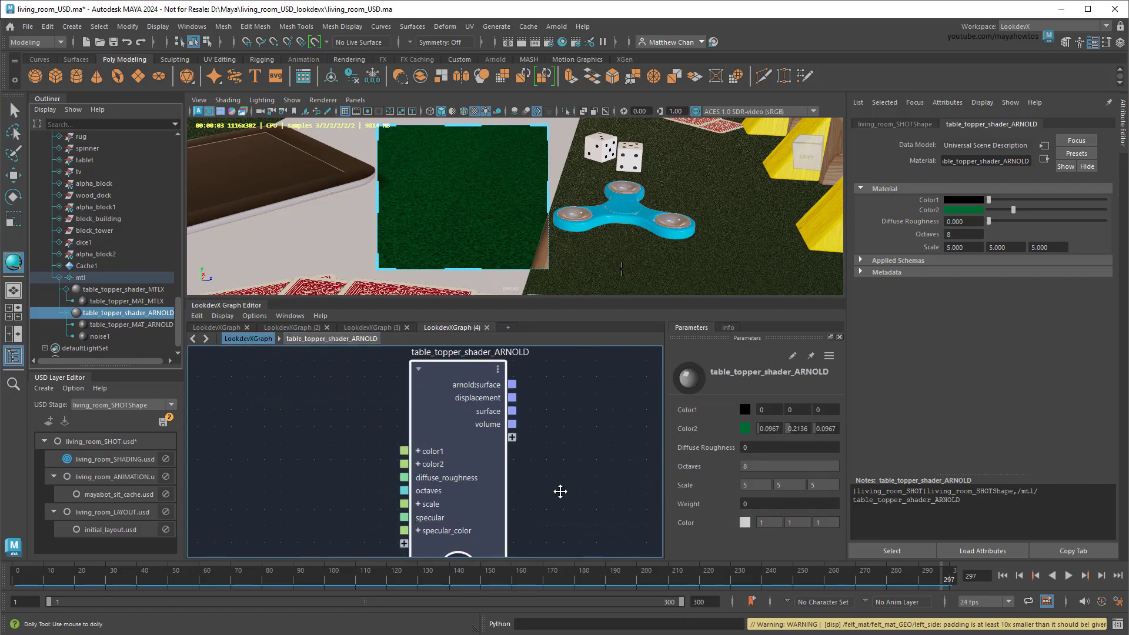
right_click(437, 448)
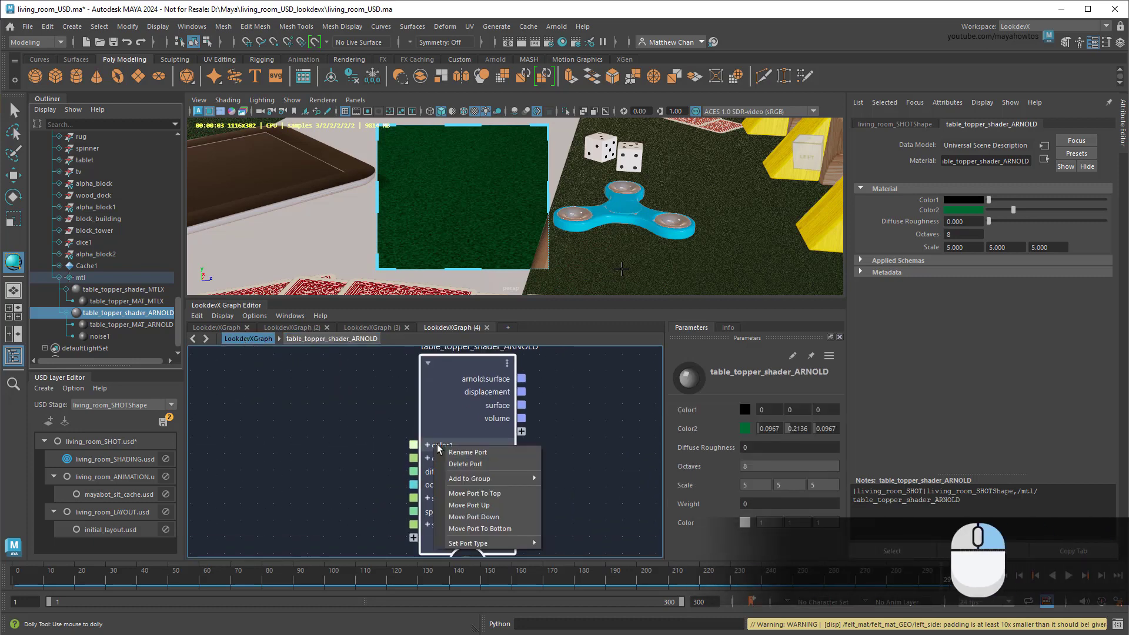
mouse_move(495, 478)
left_click(556, 481)
type("Diffuse")
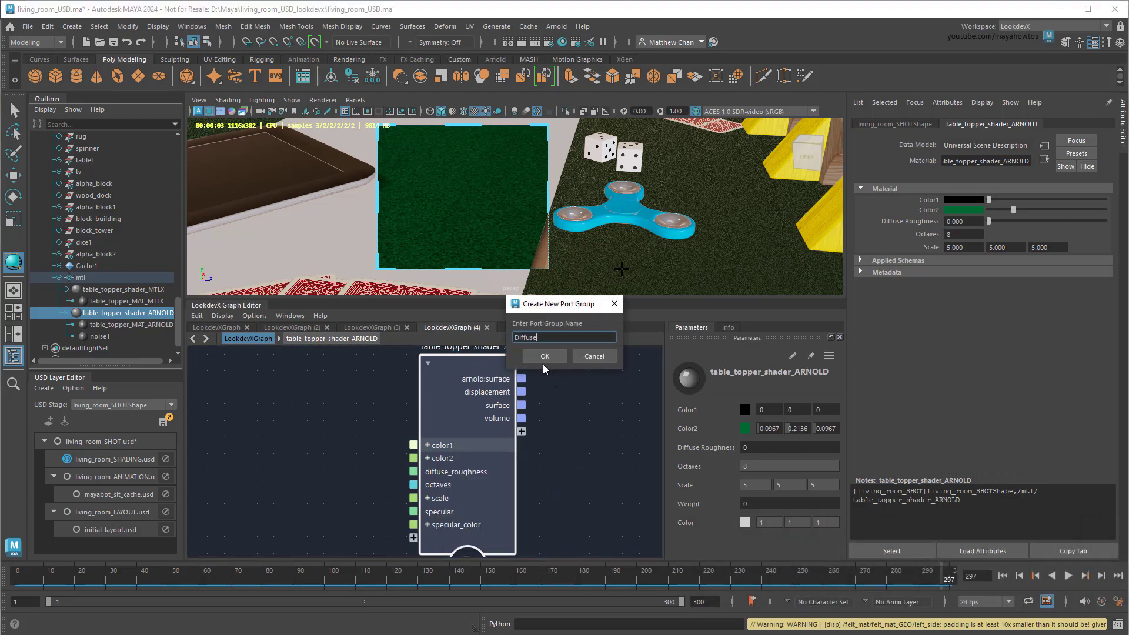
left_click(537, 356)
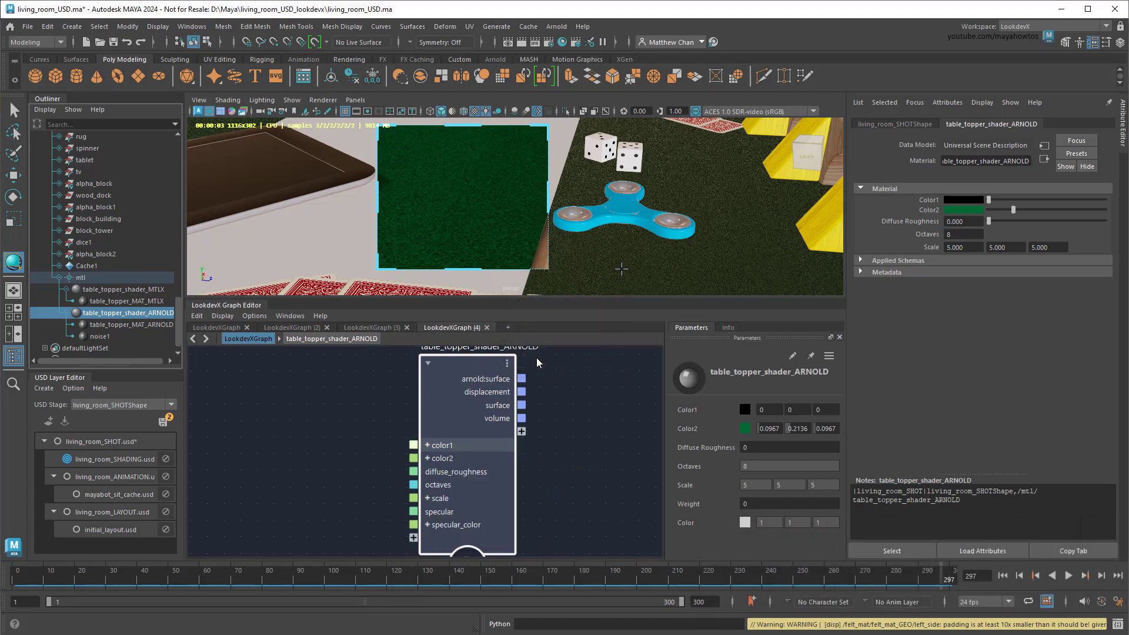
Add the material's color2 port to the Diffuse port group, and try adding diffuse_roughness to it as well.
right_click(475, 461)
mouse_move(575, 494)
left_click(619, 498)
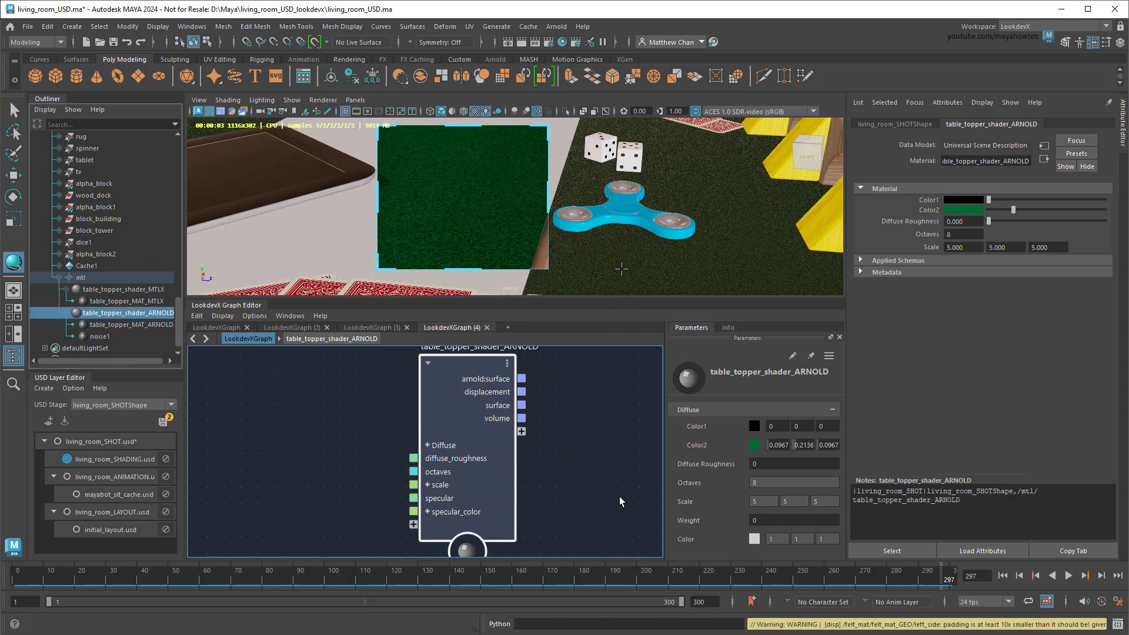
right_click(497, 462)
mouse_move(542, 498)
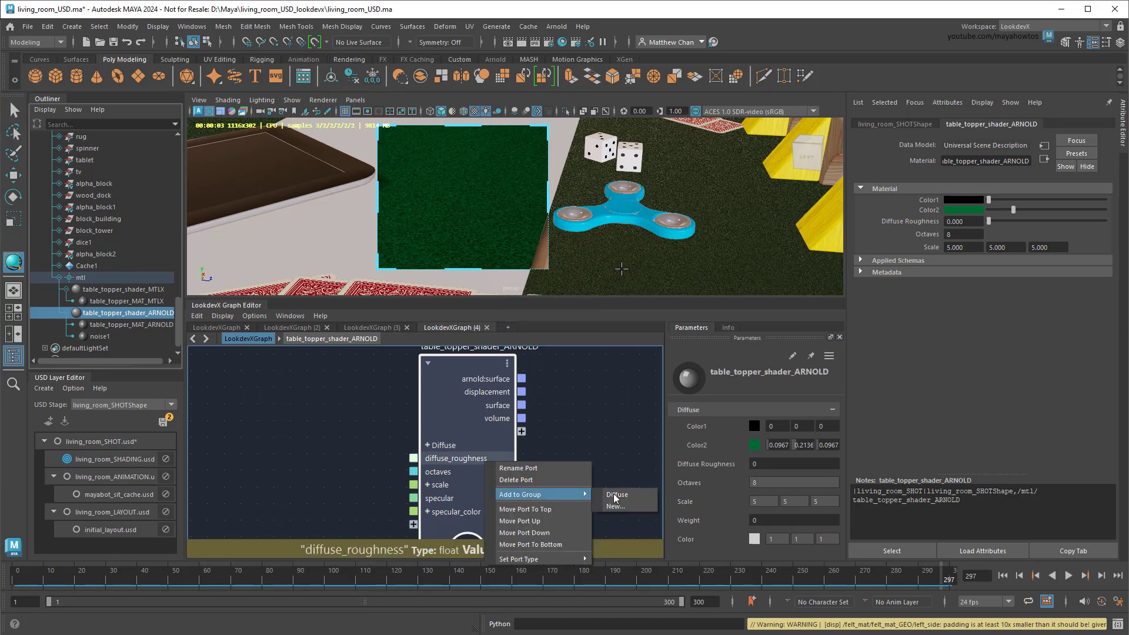
left_click(618, 498)
scroll(521, 471, "down", 2)
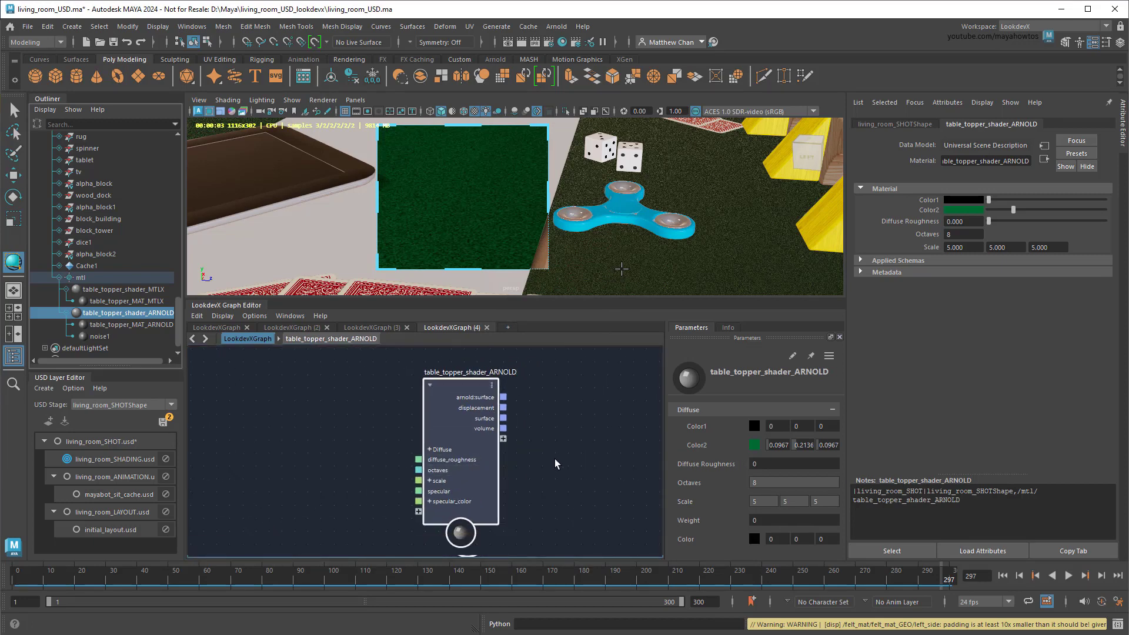
Start customizing the material's parameter UI and set the Scale parameter's maximum value to 1000.
left_click(791, 356)
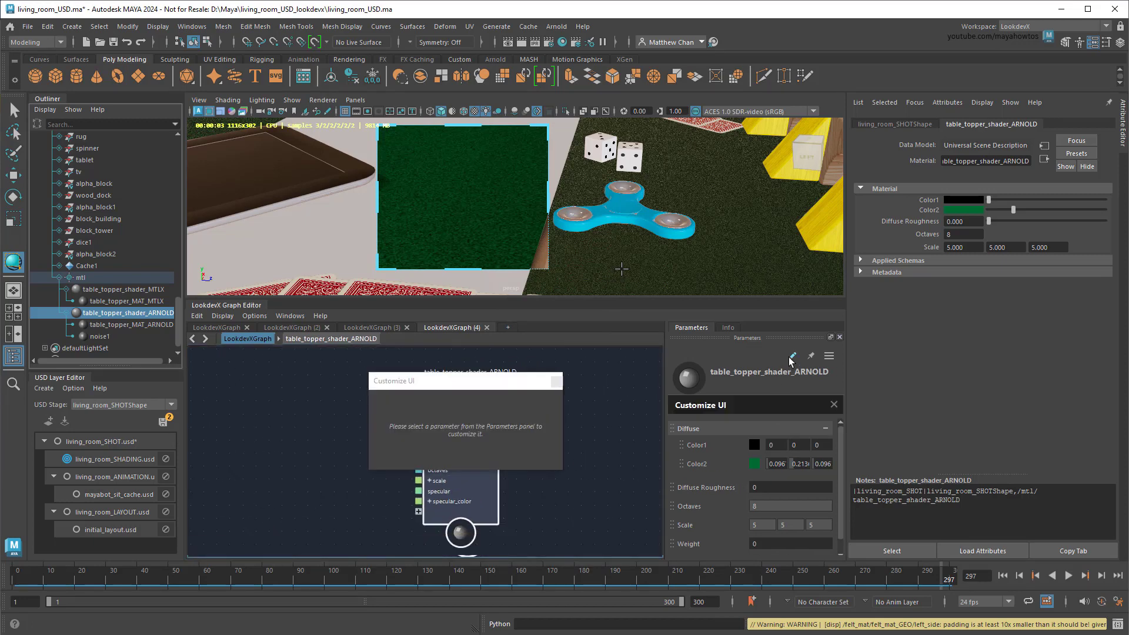
left_click(714, 442)
left_click(722, 465)
left_click(728, 487)
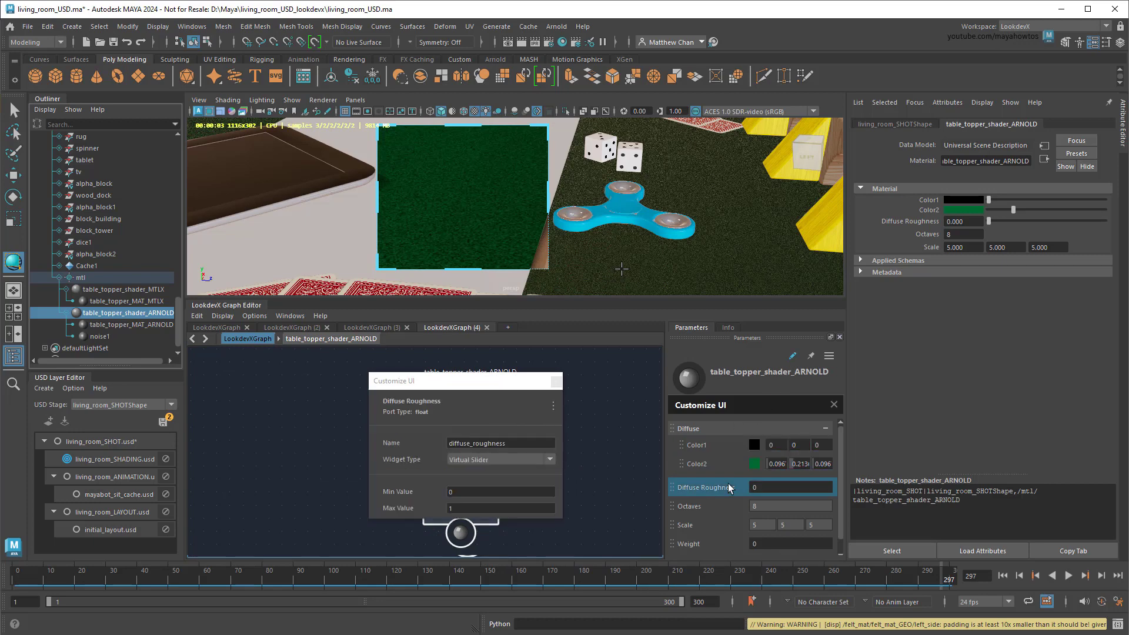
left_click(727, 525)
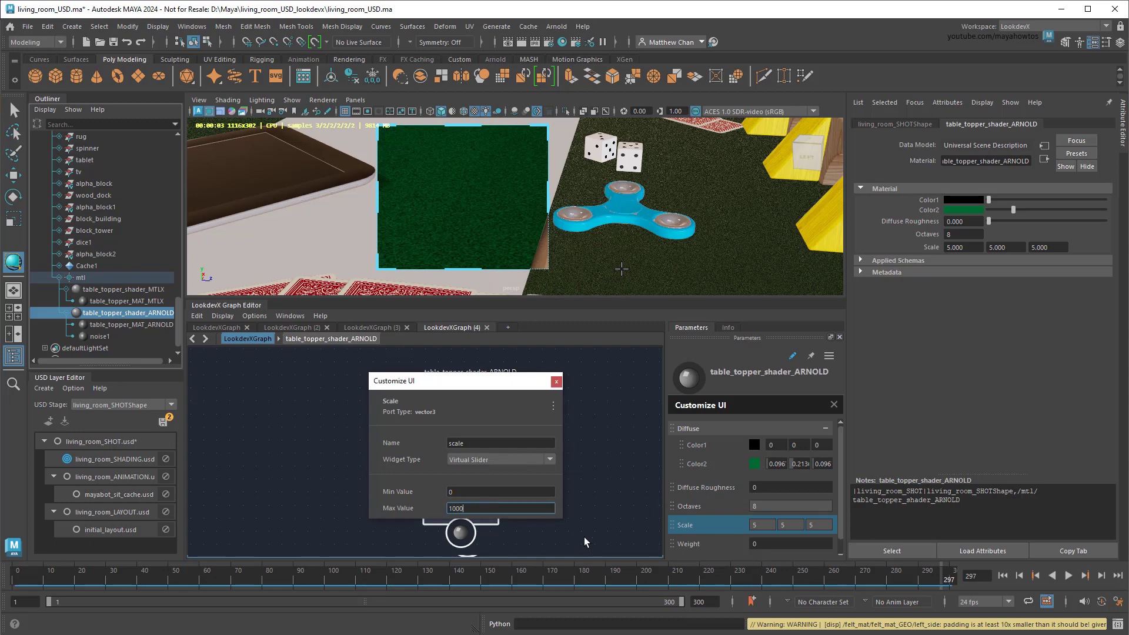
Move the Diffuse Roughness, Octaves and Scale parameters into the Diffuse group.
left_click(695, 507)
left_click_drag(694, 507, 703, 489)
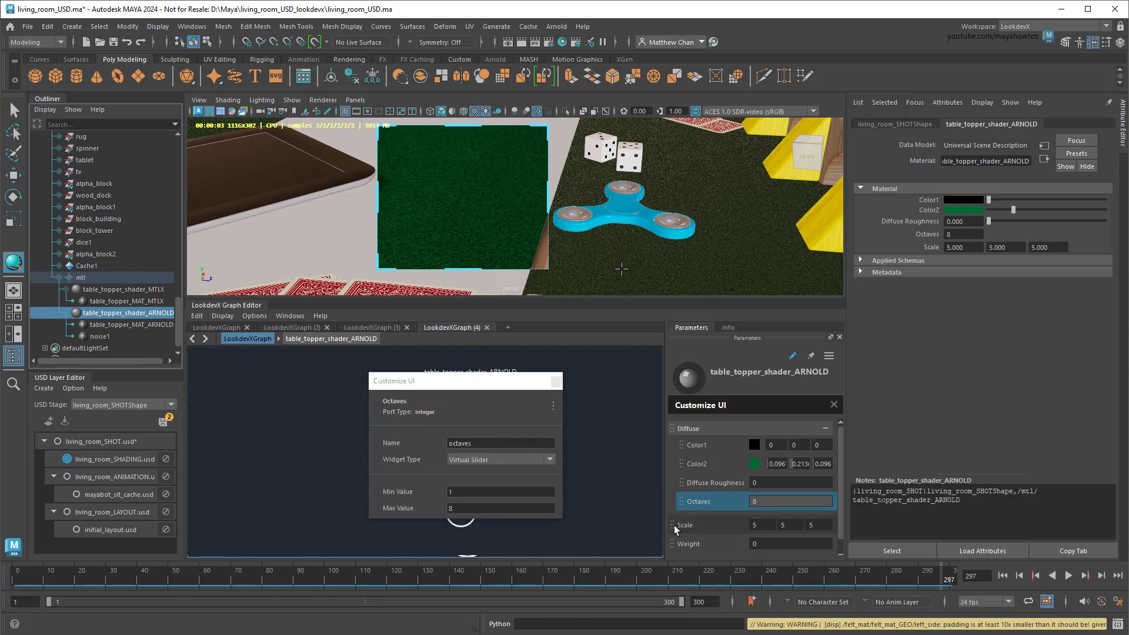
left_click_drag(673, 524, 696, 521)
Put the Weight parameter in a new port group named Specular and move the Color parameter into that group.
scroll(695, 540, "down", 1)
right_click(735, 530)
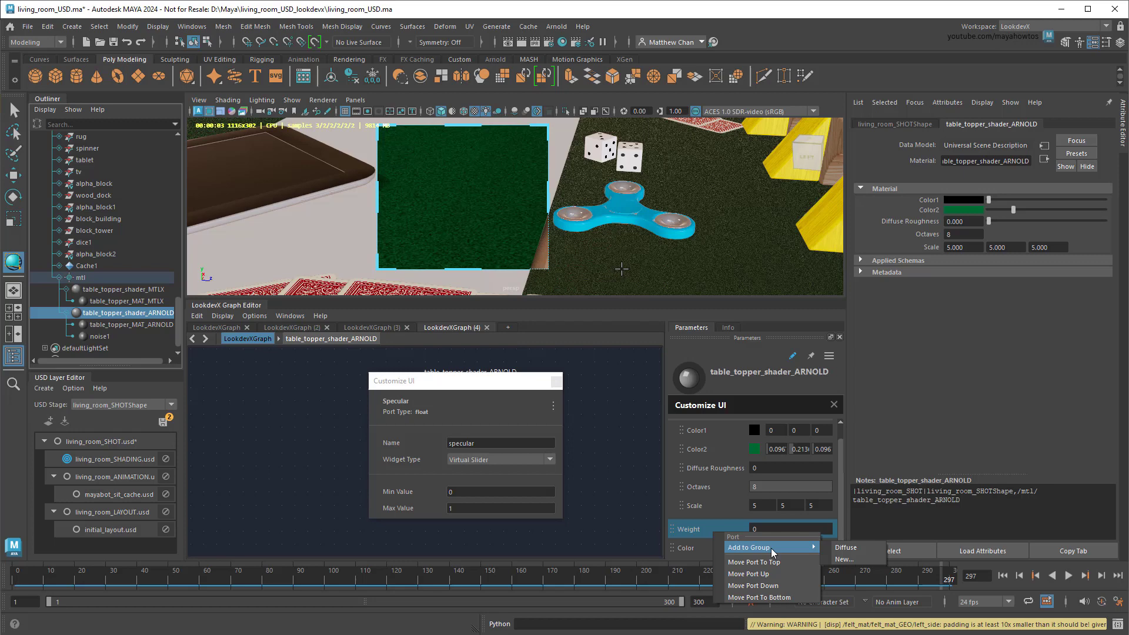
left_click(759, 546)
type("Specular")
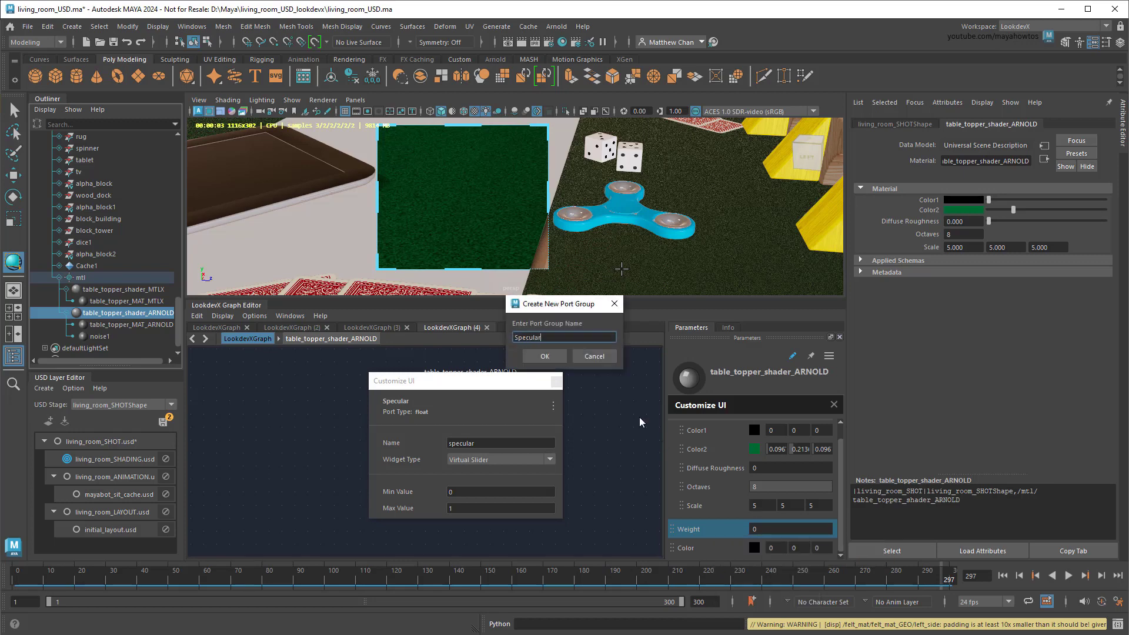
key("Return")
left_click_drag(674, 549, 695, 524)
Rename the Specular group's two parameters to Specular Weight and Specular color.
double_click(490, 444)
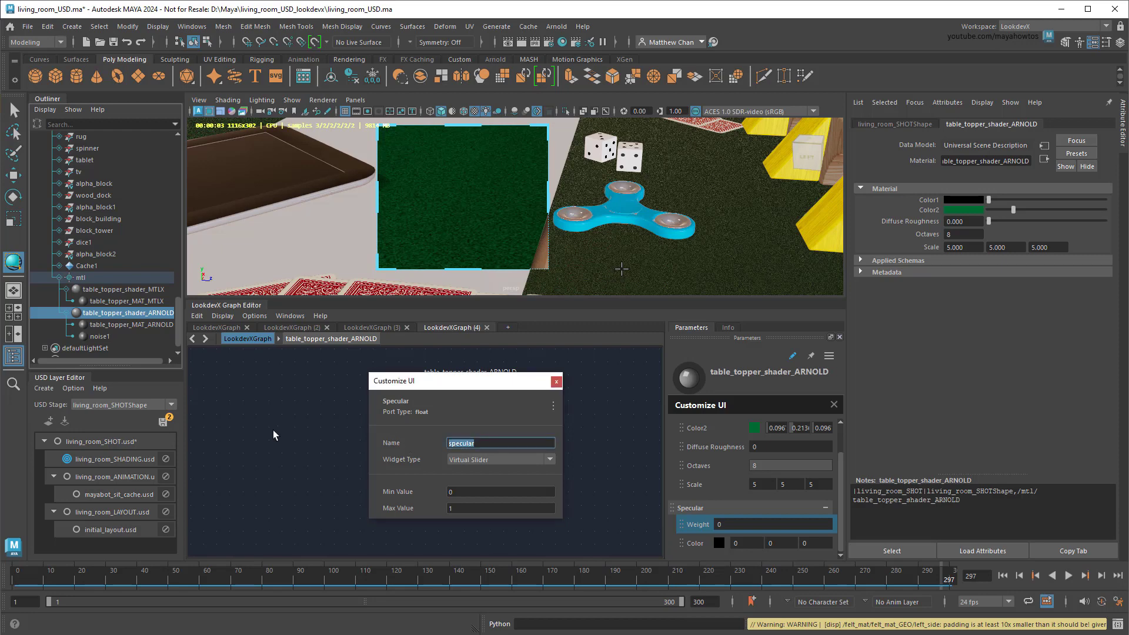
type("Specular Weight")
key("Return")
left_click(697, 543)
type("Specular Color")
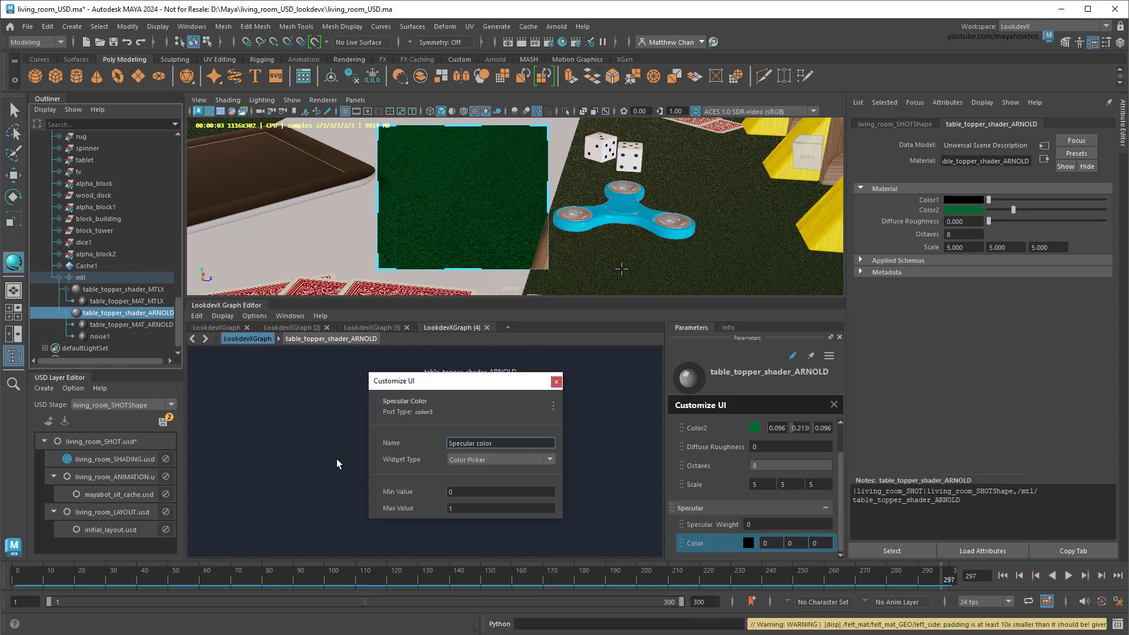
key("Return")
Put Color1 in a new port group named Pattern inside the Diffuse group and leave UI customization.
left_click(712, 447)
right_click(776, 457)
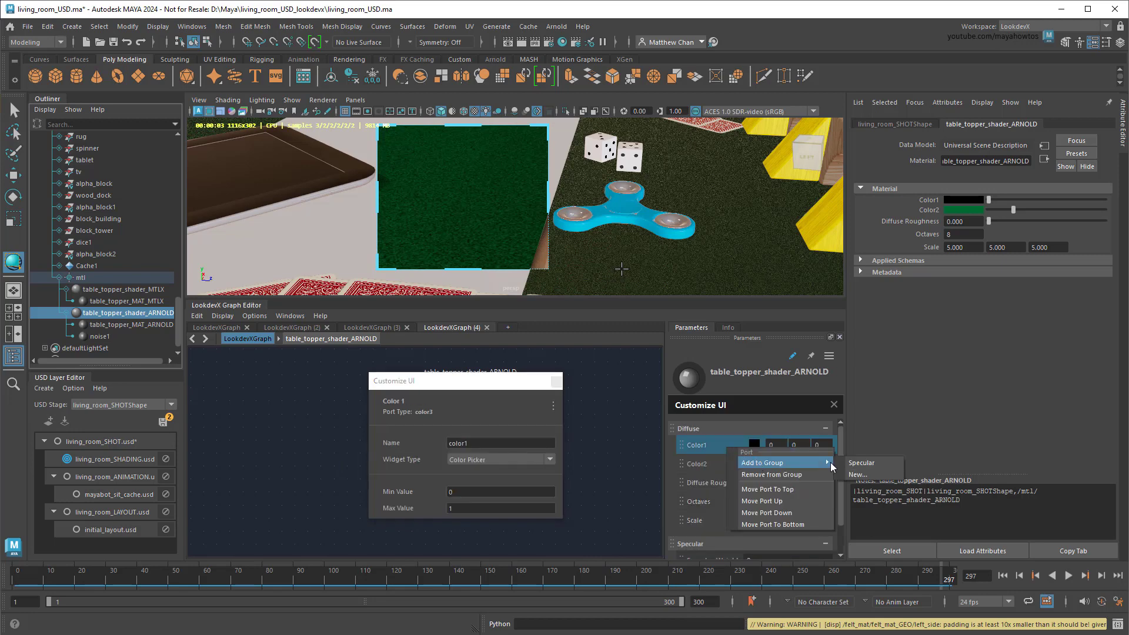
left_click(817, 479)
type("Pattern")
key("Return")
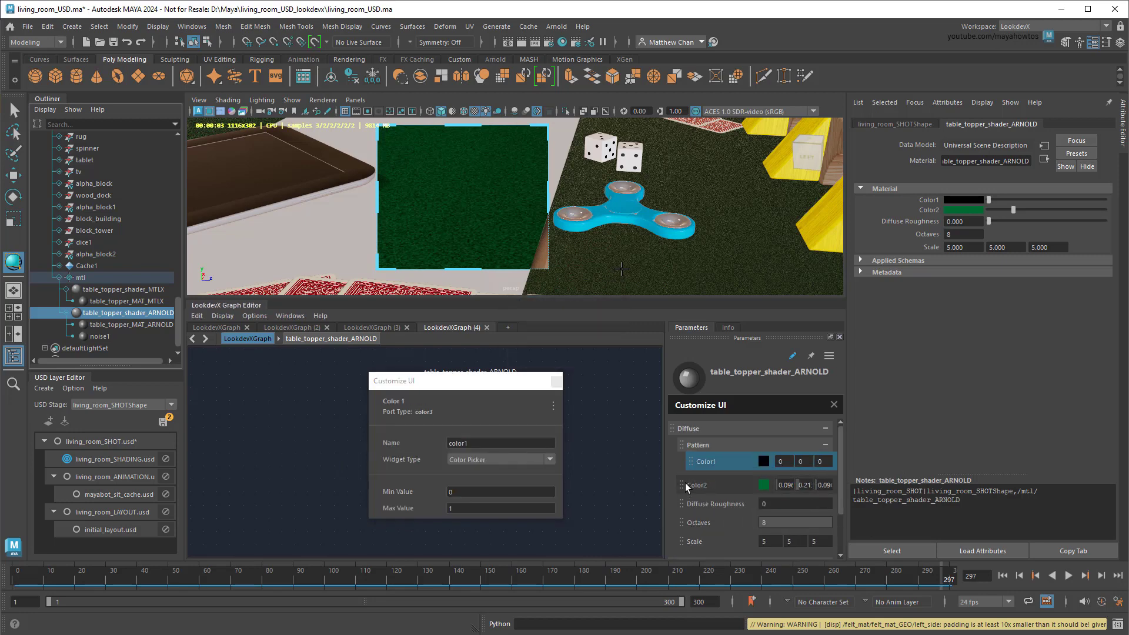
left_click(792, 355)
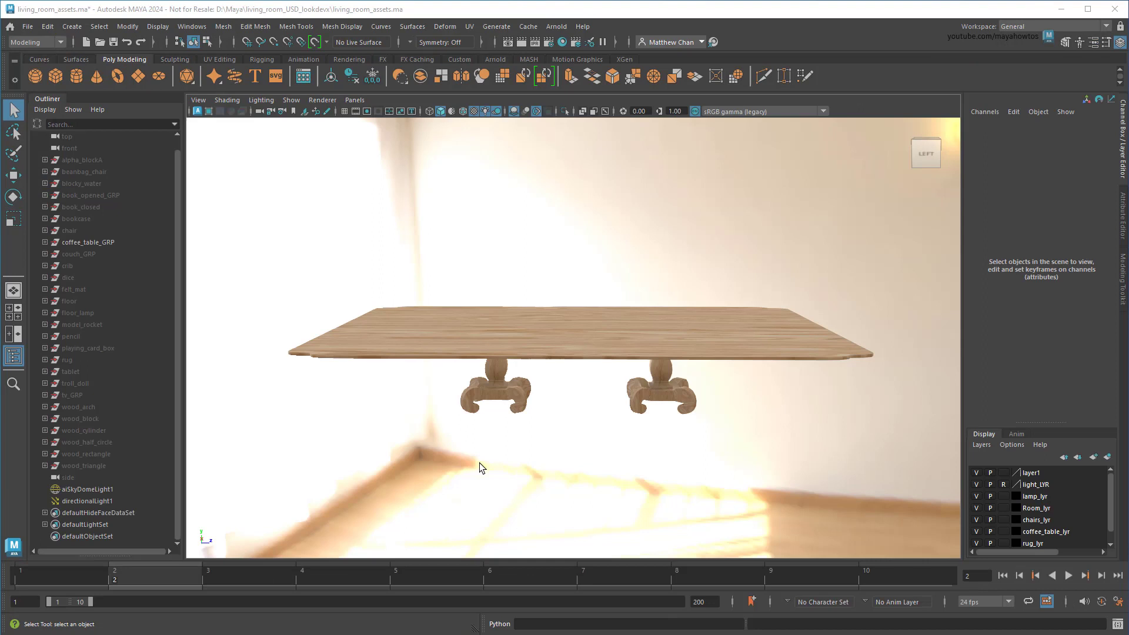
In the living_room_assets scene, select coffee_table_GRP and prepare to export the selection to the USD folder as USD Export.
left_click(45, 243)
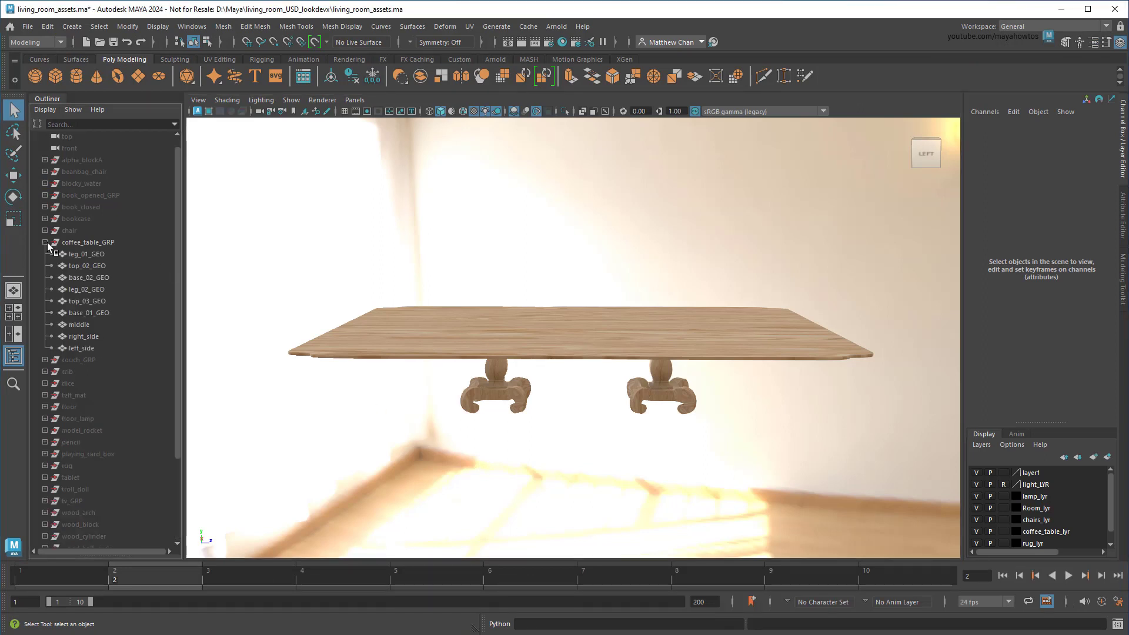
left_click(45, 242)
left_click(106, 242)
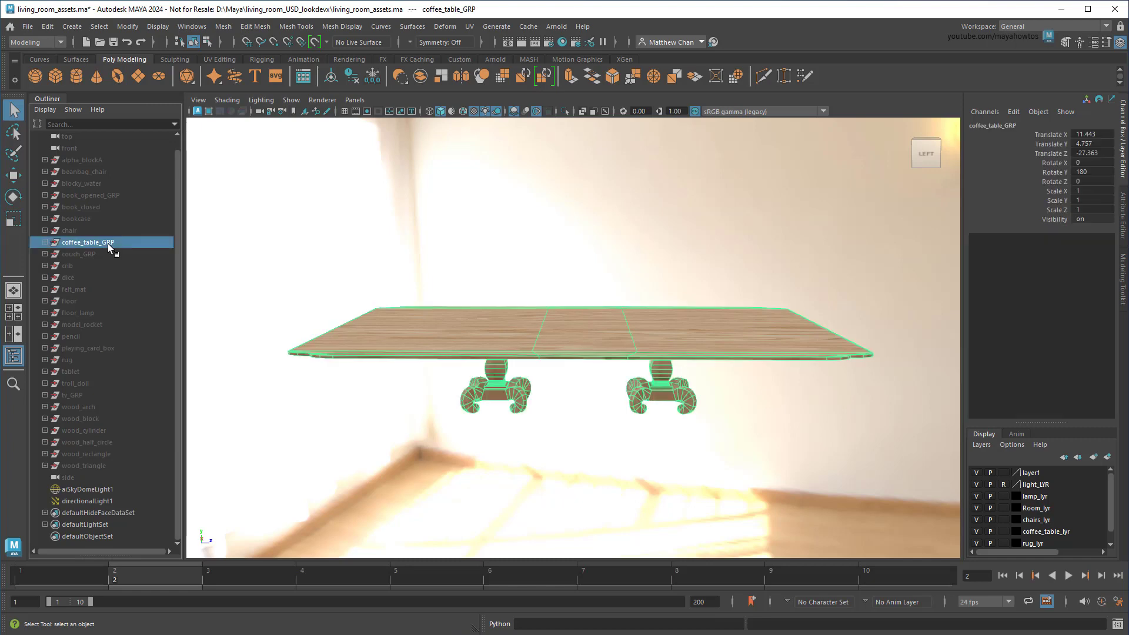
left_click(29, 27)
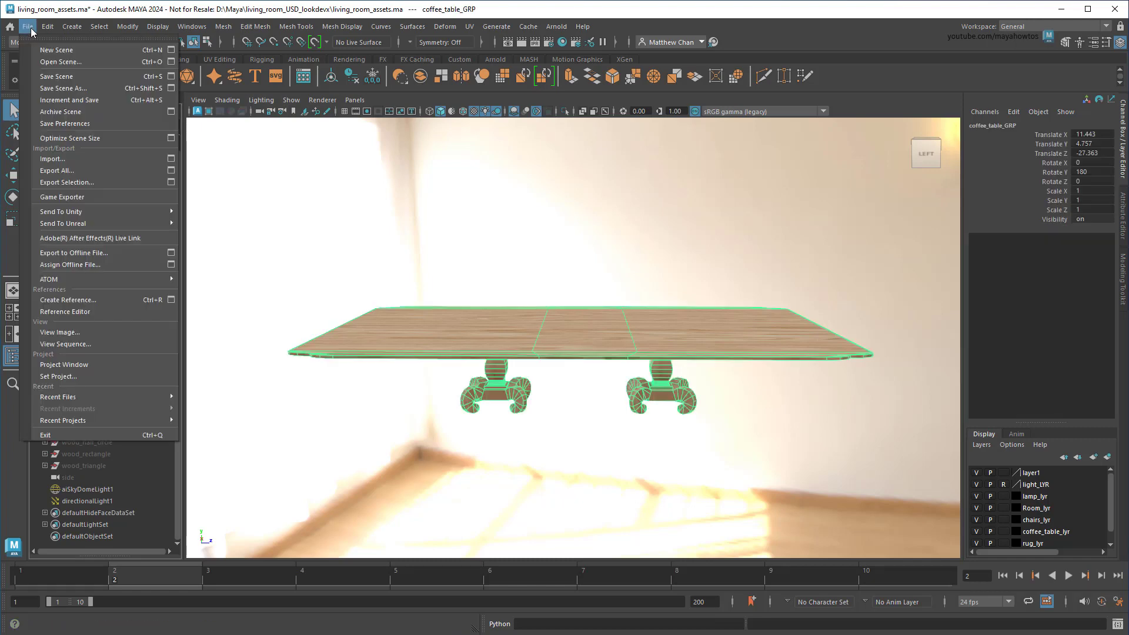
left_click(77, 169)
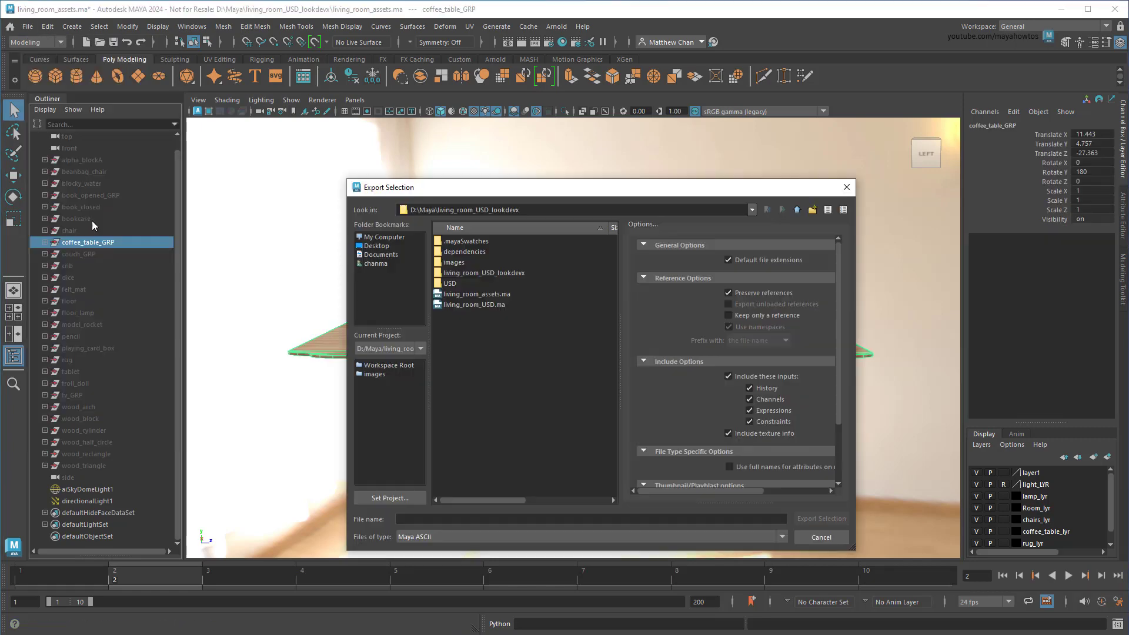
double_click(450, 283)
left_click(554, 536)
left_click(428, 608)
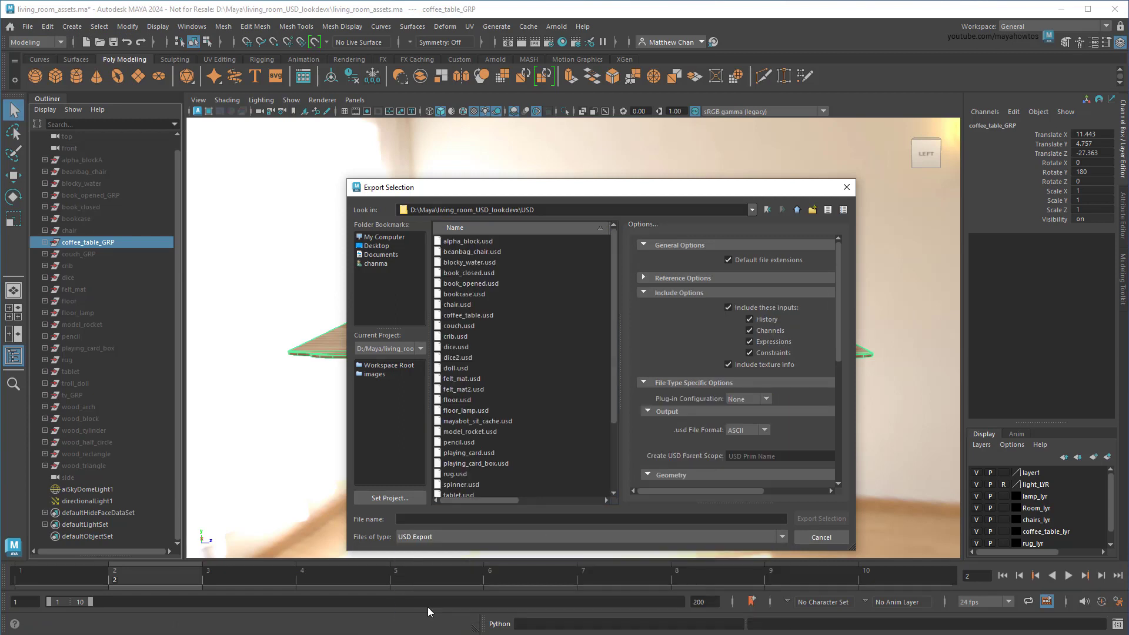
Set the export's plug-in configuration to Arnold and export the coffee table as coffee_table_ARNOLD.usd.
left_click(766, 399)
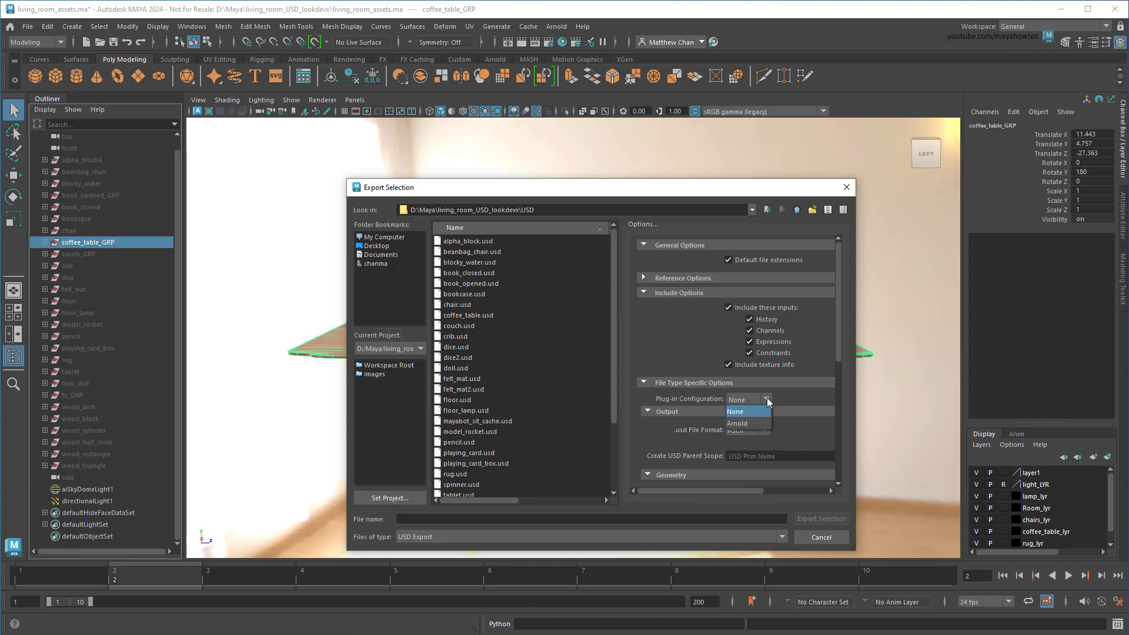
left_click(760, 423)
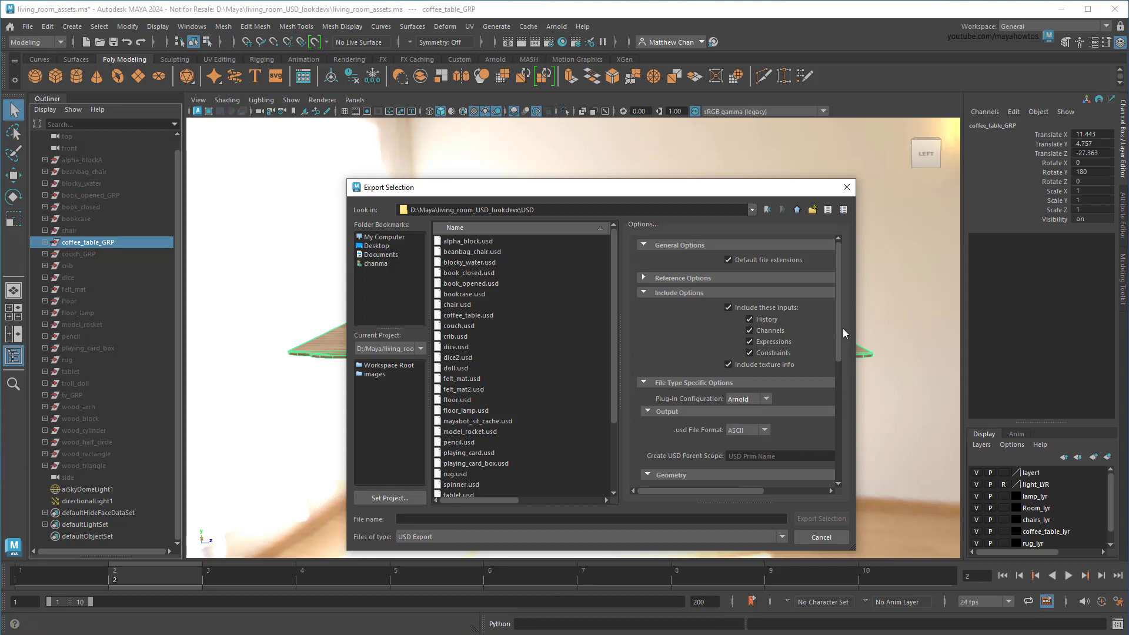
left_click_drag(841, 327, 839, 449)
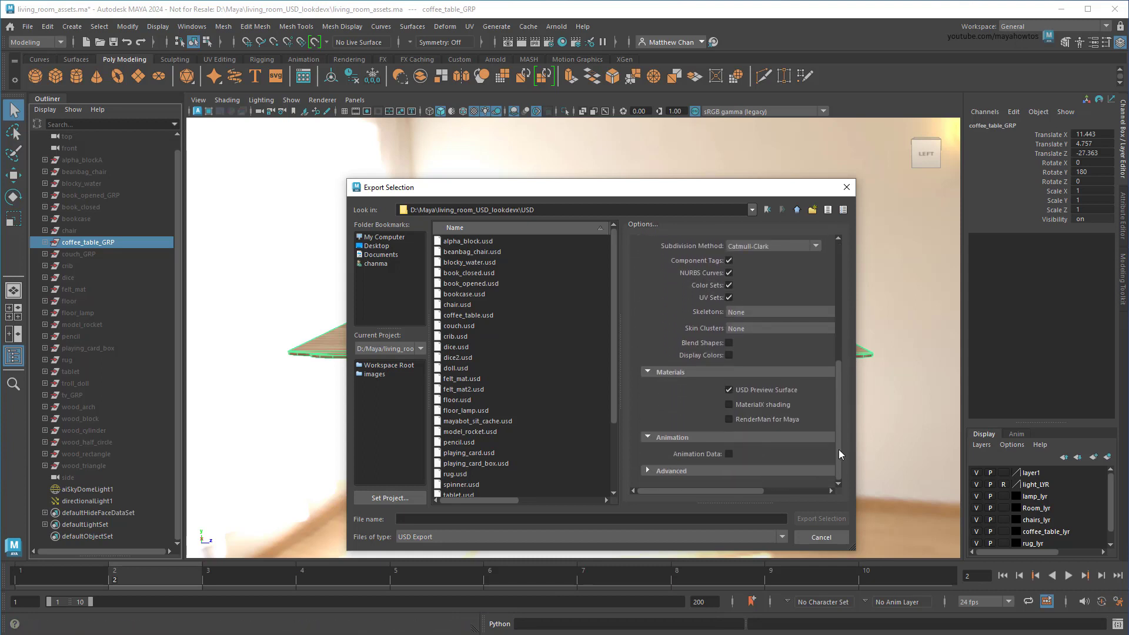
left_click(468, 315)
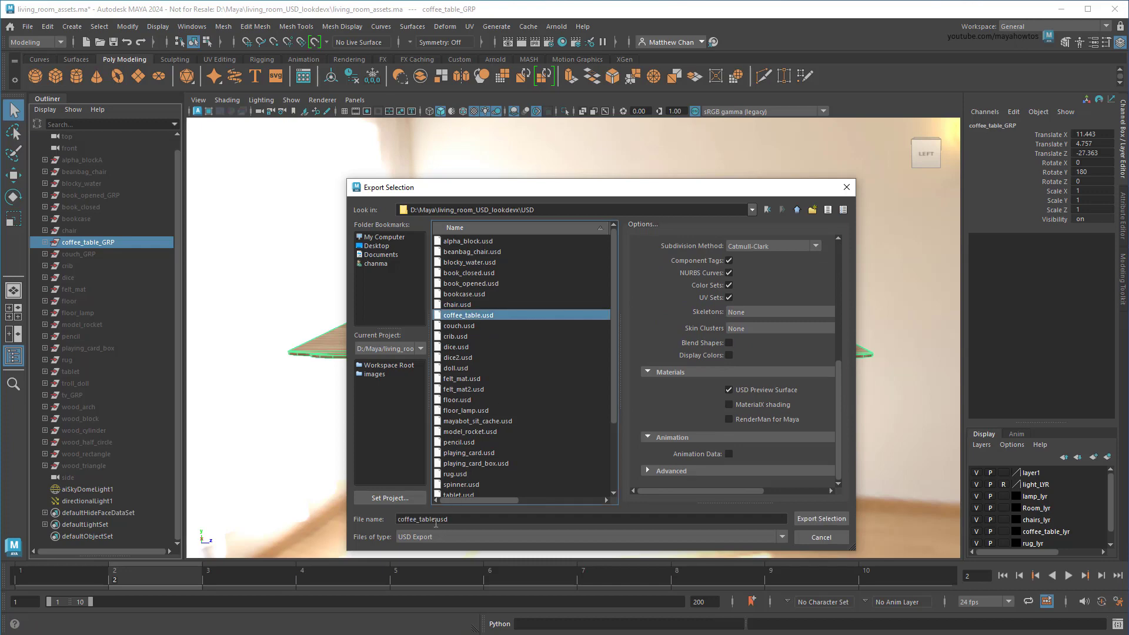
type("_ARNOLD")
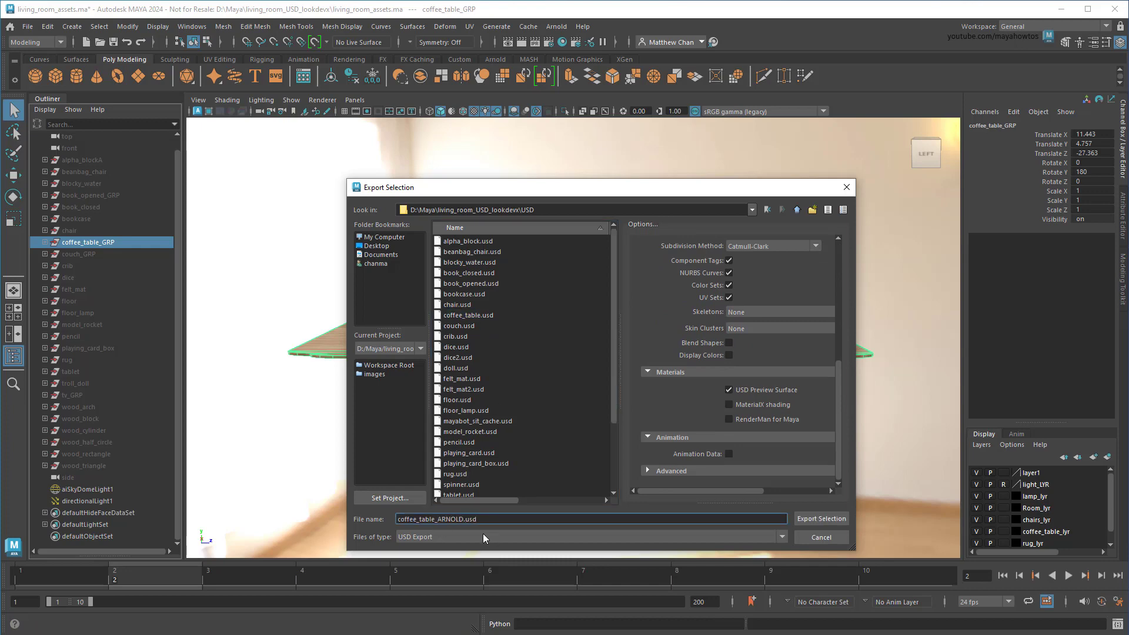
left_click(821, 516)
left_click(819, 515)
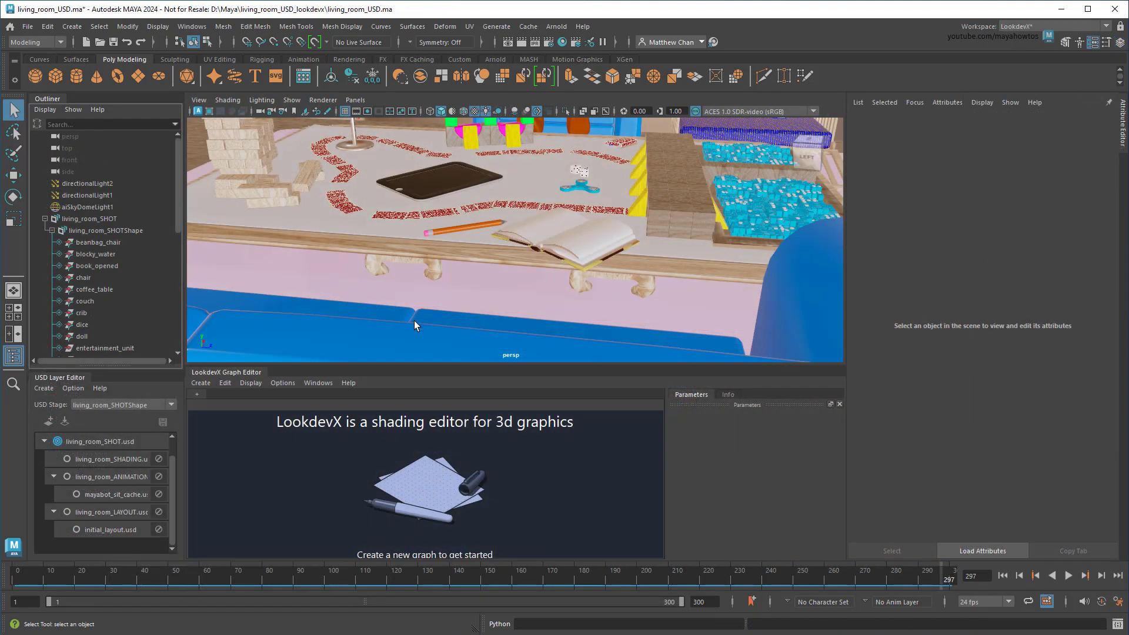
In the living_room_USD scene, add a sublayer under living_room_LAYOUT.usd, target it for edits, and deactivate the coffee_table prim.
right_click(118, 512)
left_click(175, 542)
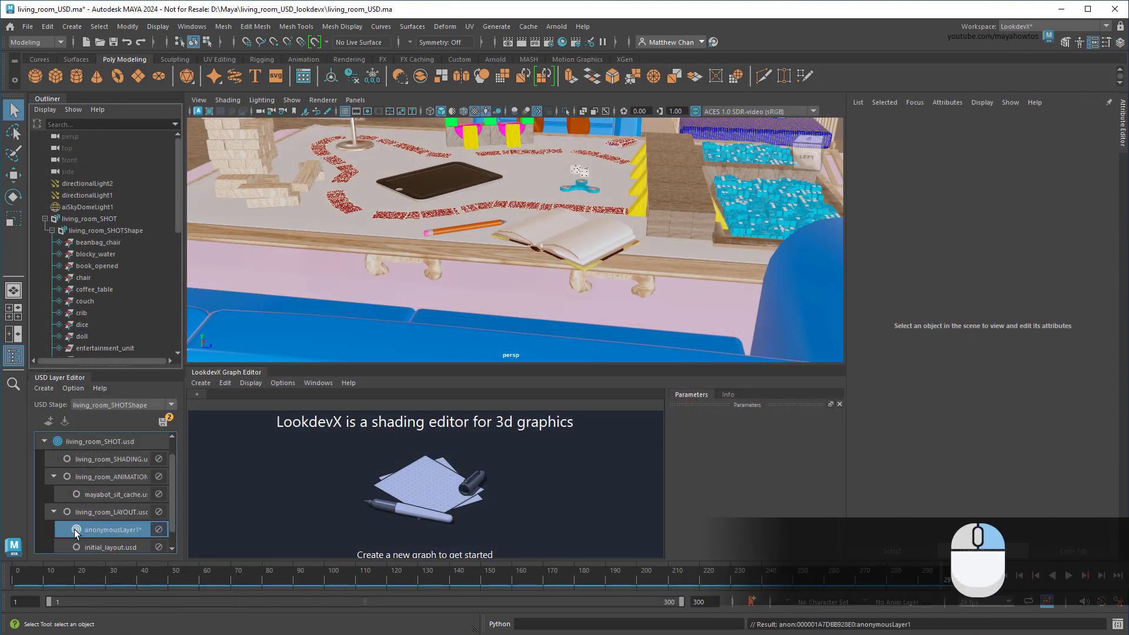
left_click(97, 290)
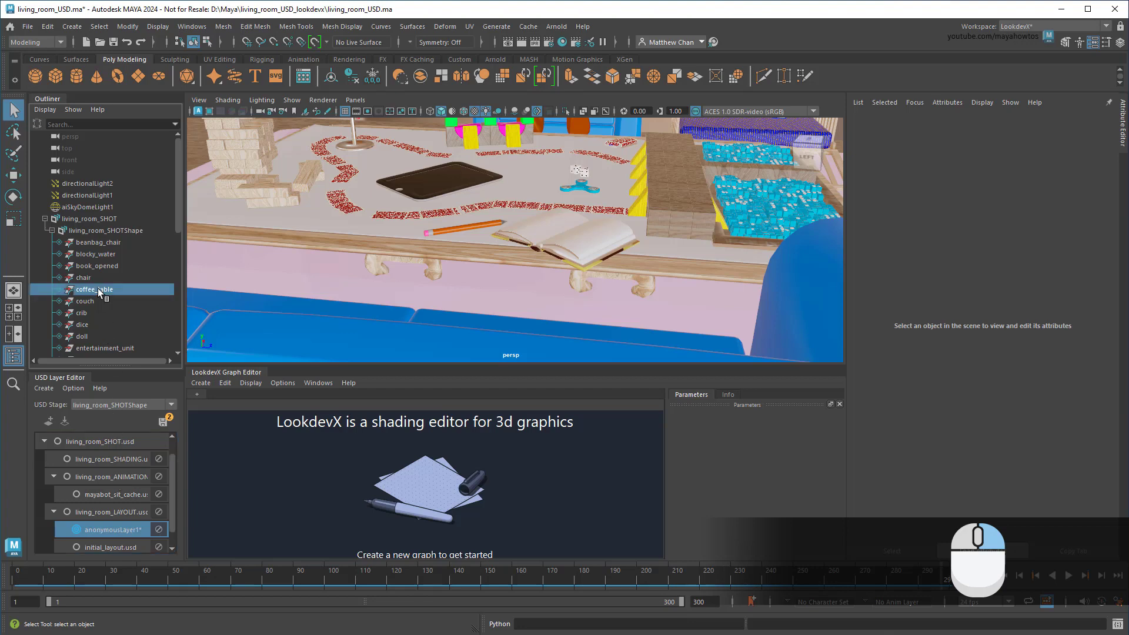
right_click(99, 291)
left_click(141, 357)
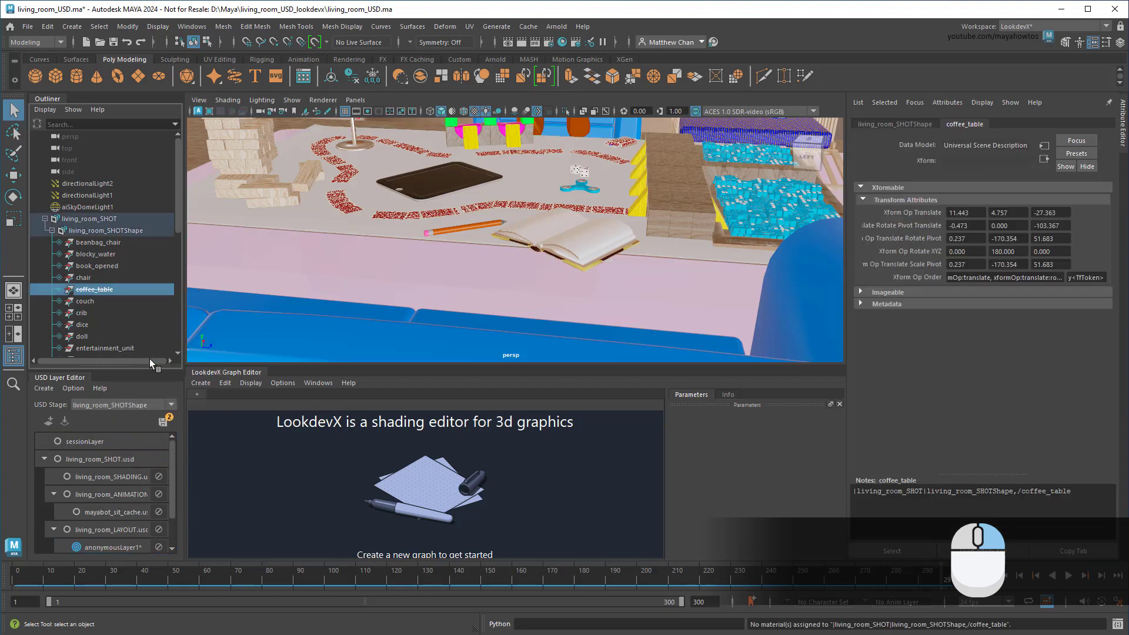
Add a new Xform prim under living_room_SHOTShape and name it coffee_table_ARNOLD.
left_click(125, 230)
right_click(124, 229)
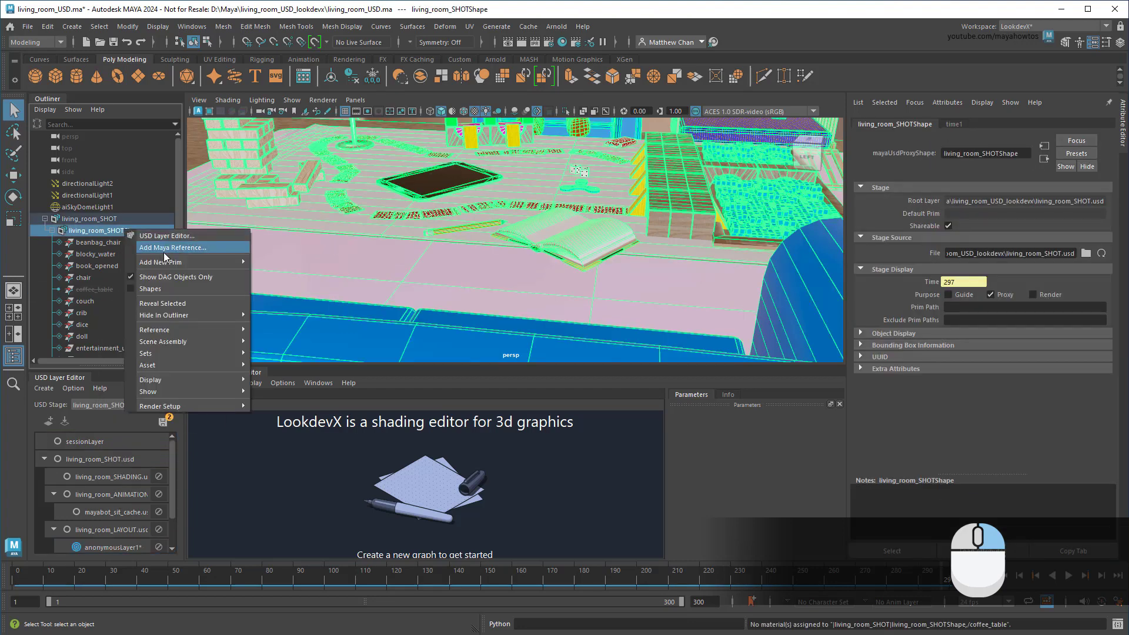
mouse_move(228, 268)
left_click(287, 287)
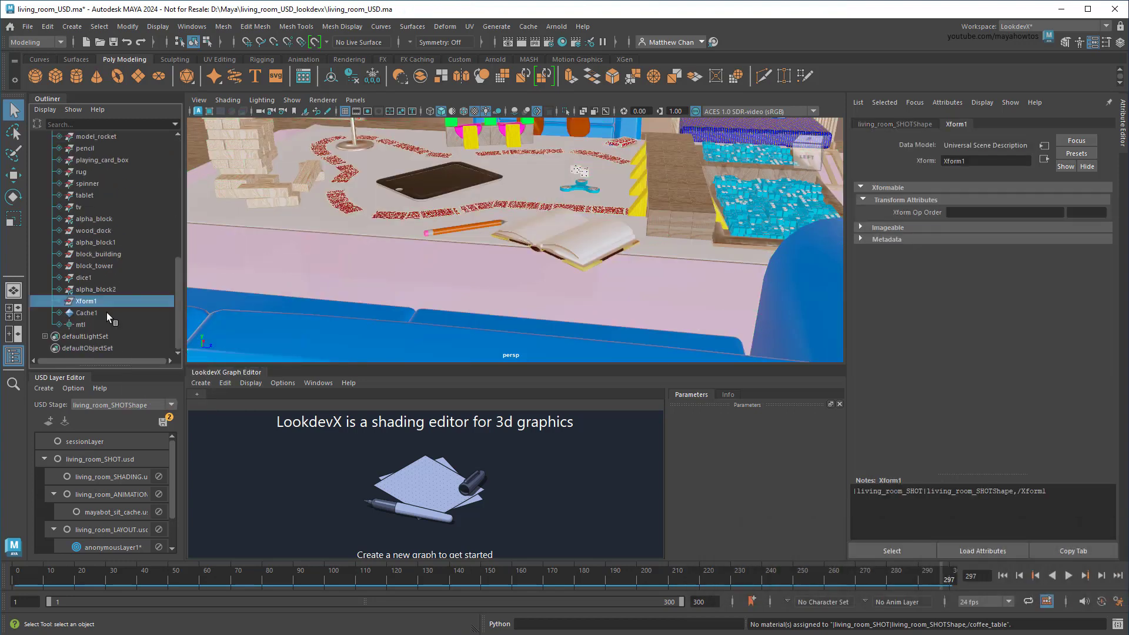
type("coffee_table_ARNOLD")
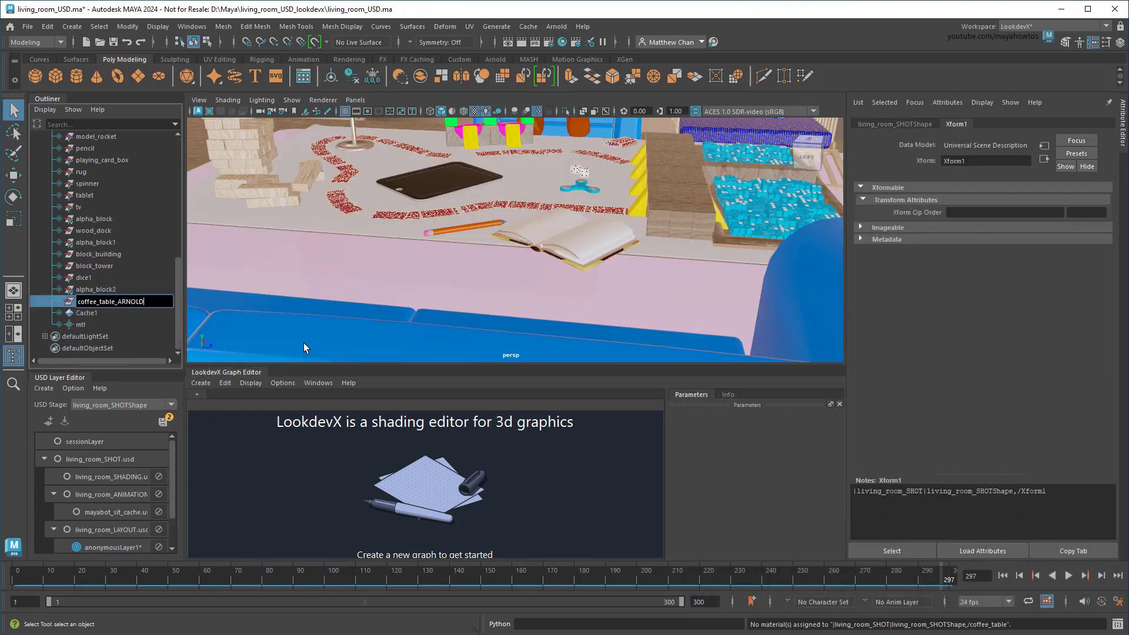
key("Return")
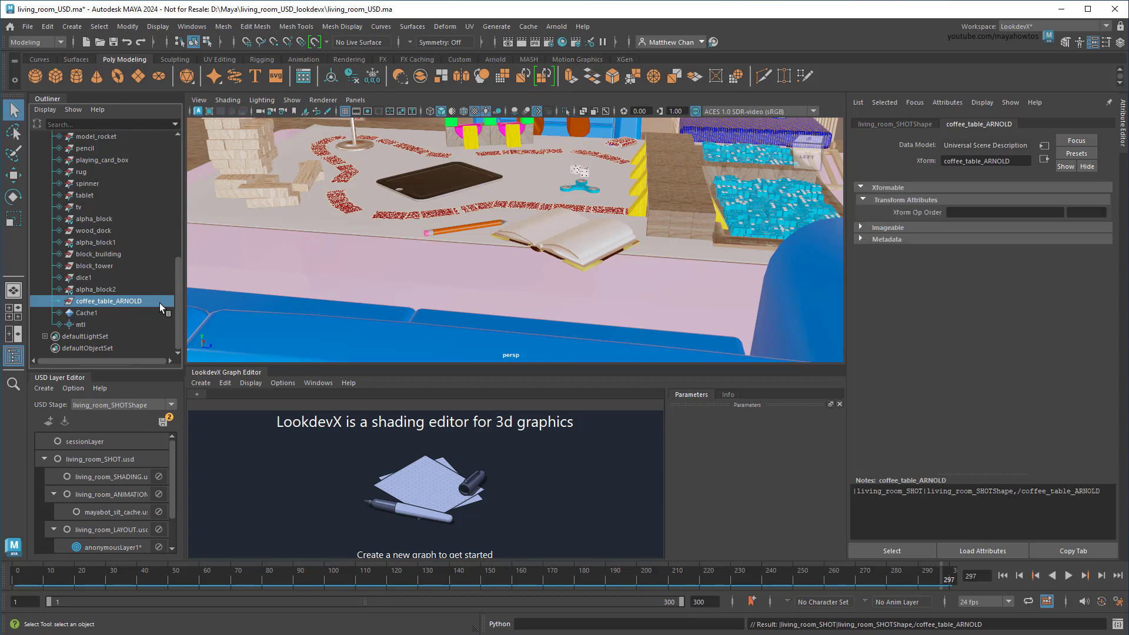
Reference coffee_table_ARNOLD.usd into the coffee_table_ARNOLD prim and expand its hierarchy down to the mtl scope.
right_click(160, 301)
left_click(198, 407)
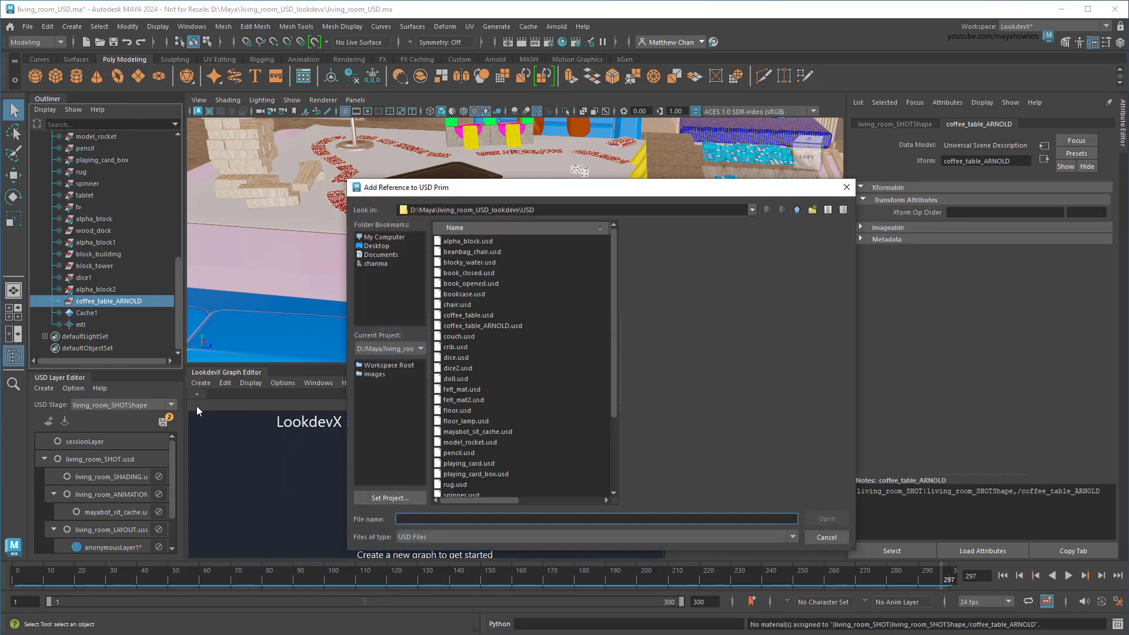
left_click(494, 327)
left_click(827, 518)
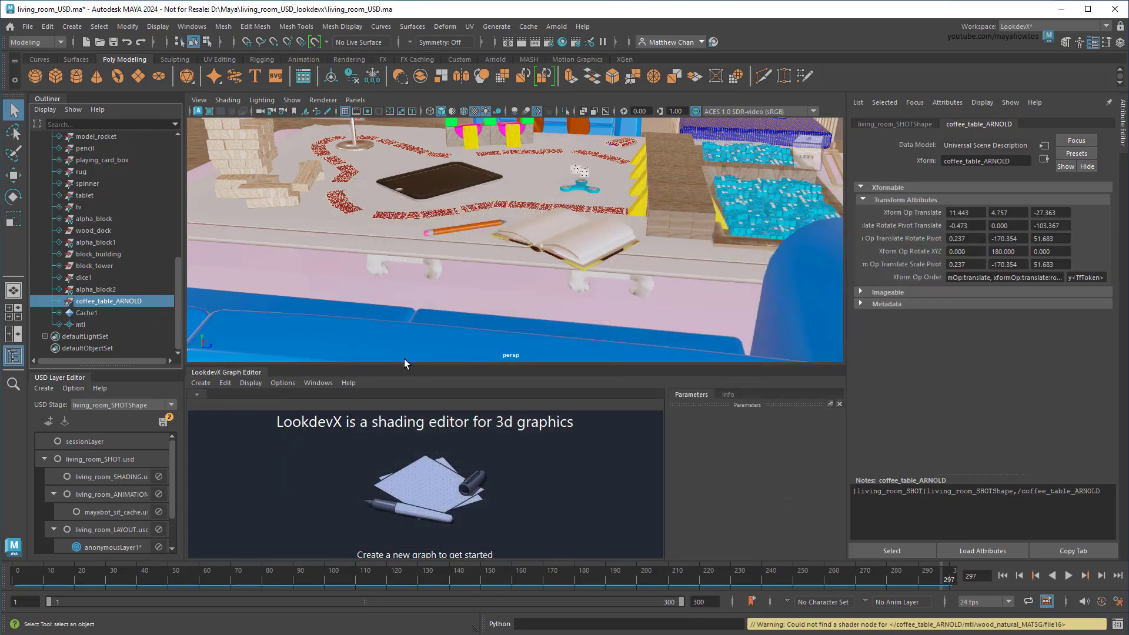
left_click(59, 301)
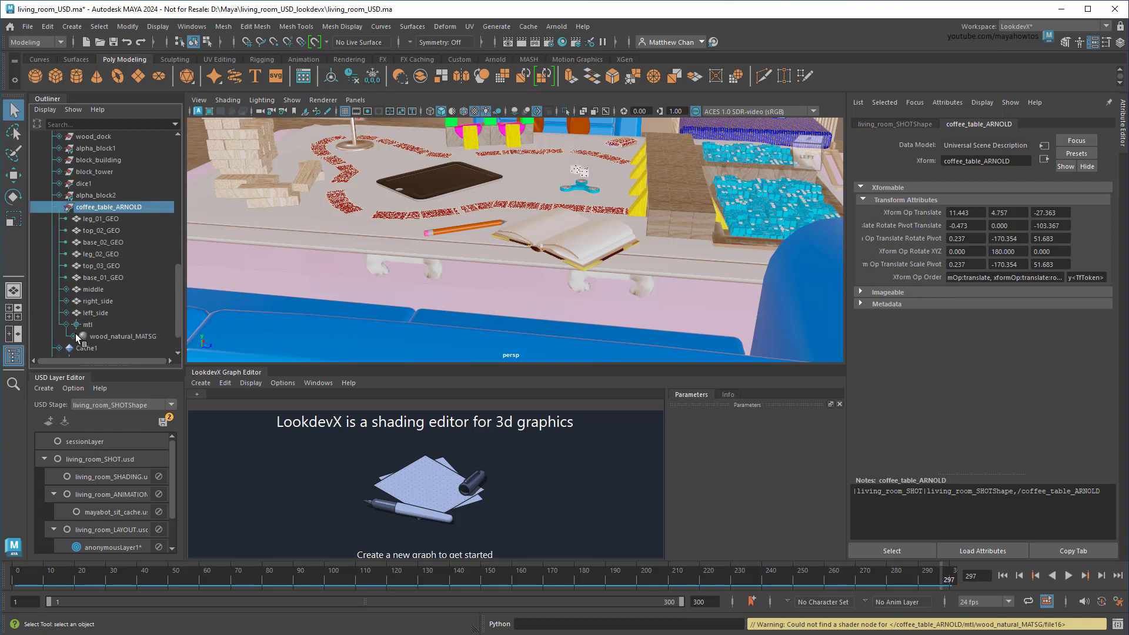
Expand the wood_natural_MATSG material under coffee_table_ARNOLD and inspect the table's wood edge in an Arnold viewport render.
left_click(66, 325)
scroll(107, 301, "down", 2)
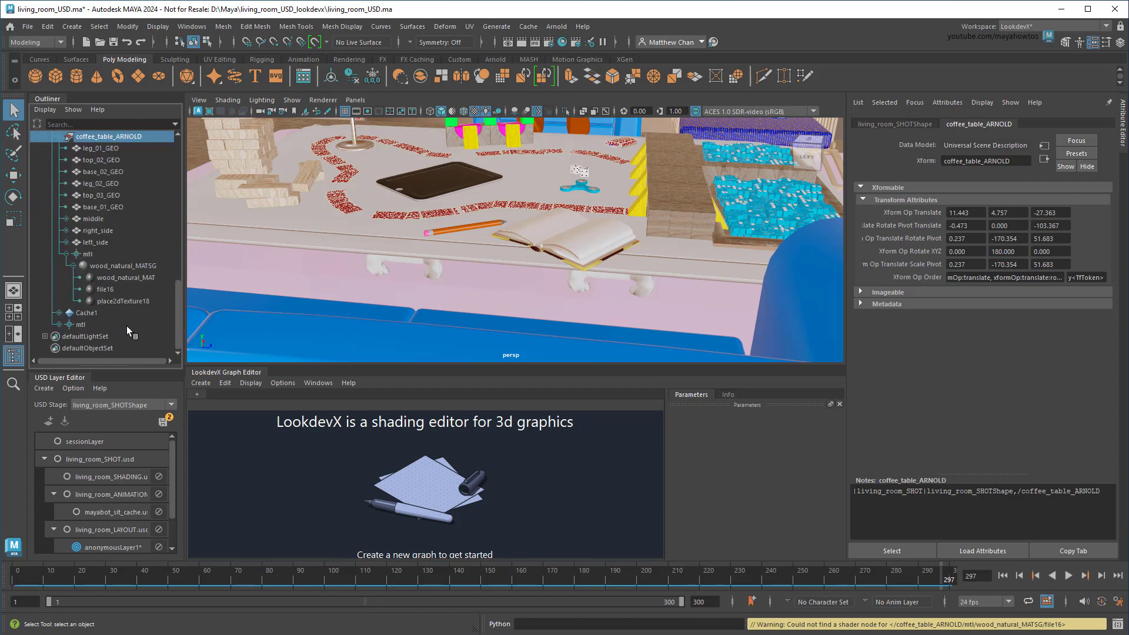
left_click(199, 111)
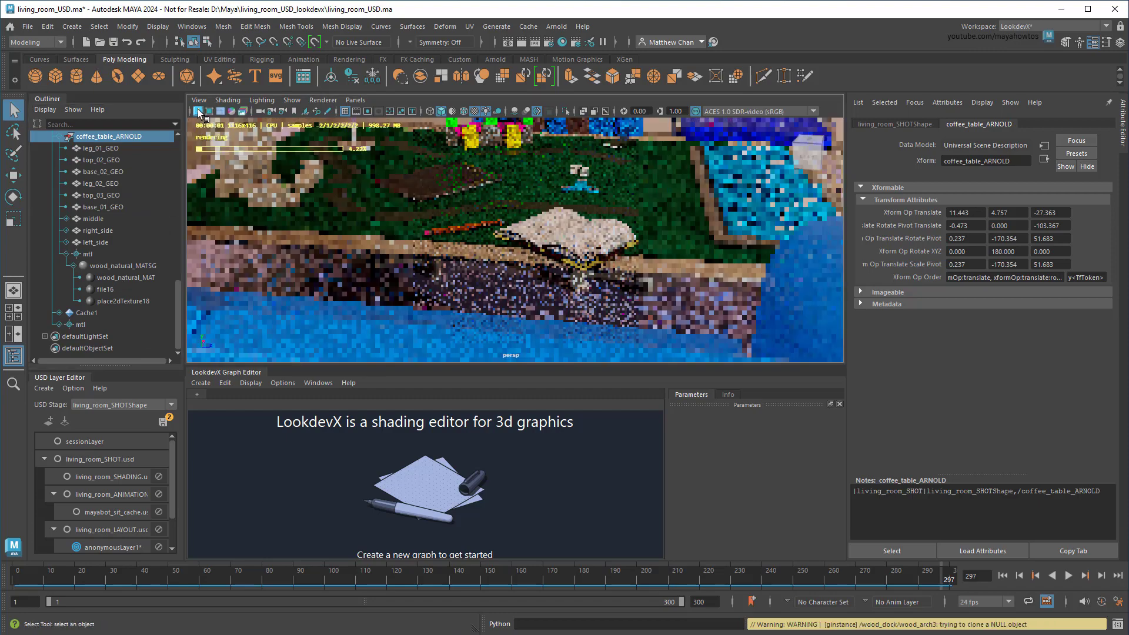
scroll(470, 259, "up", 8)
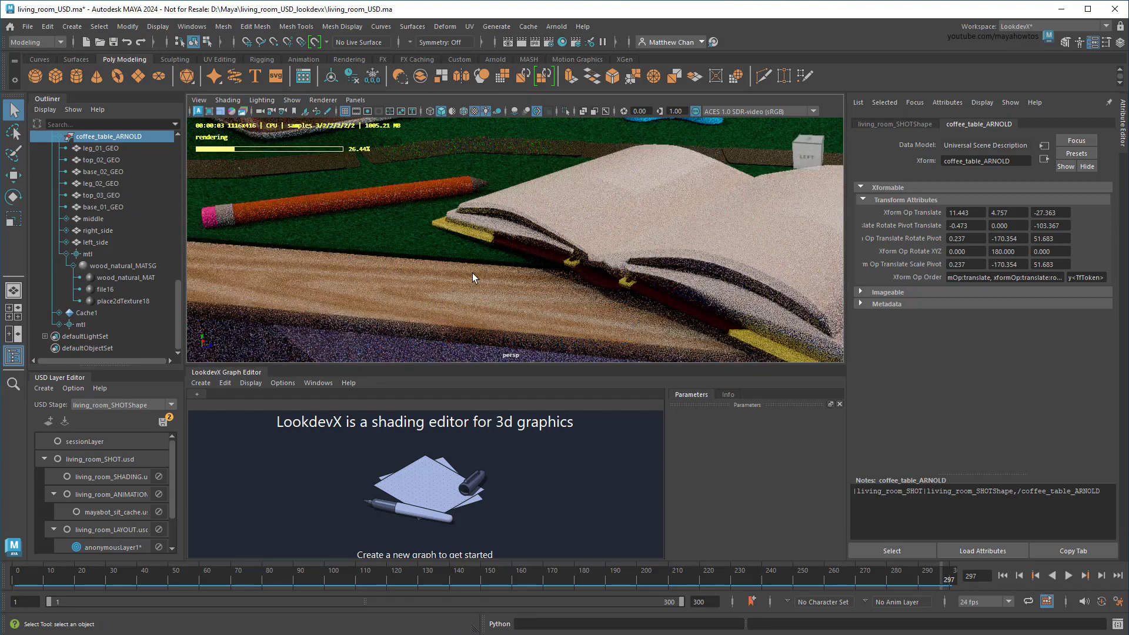
left_click_drag(471, 273, 474, 267, "alt")
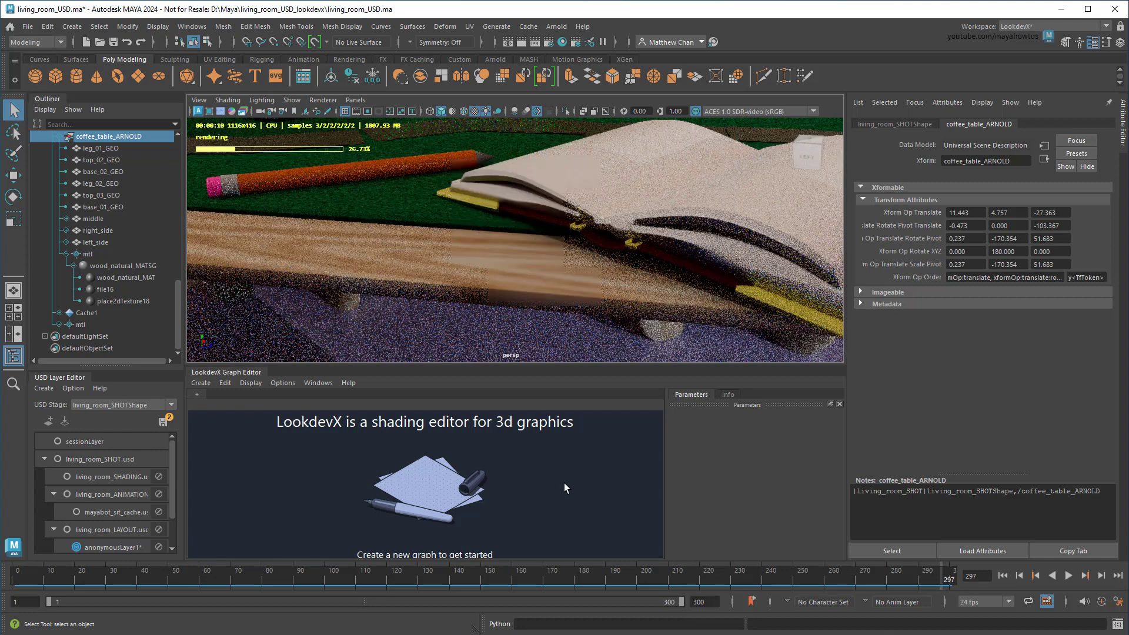
With living_room_SHADING.usd as the edit target, show wood_natural_MATSG in LookdevX, enter its network, and move the Input node clear of file16.
right_click(146, 267)
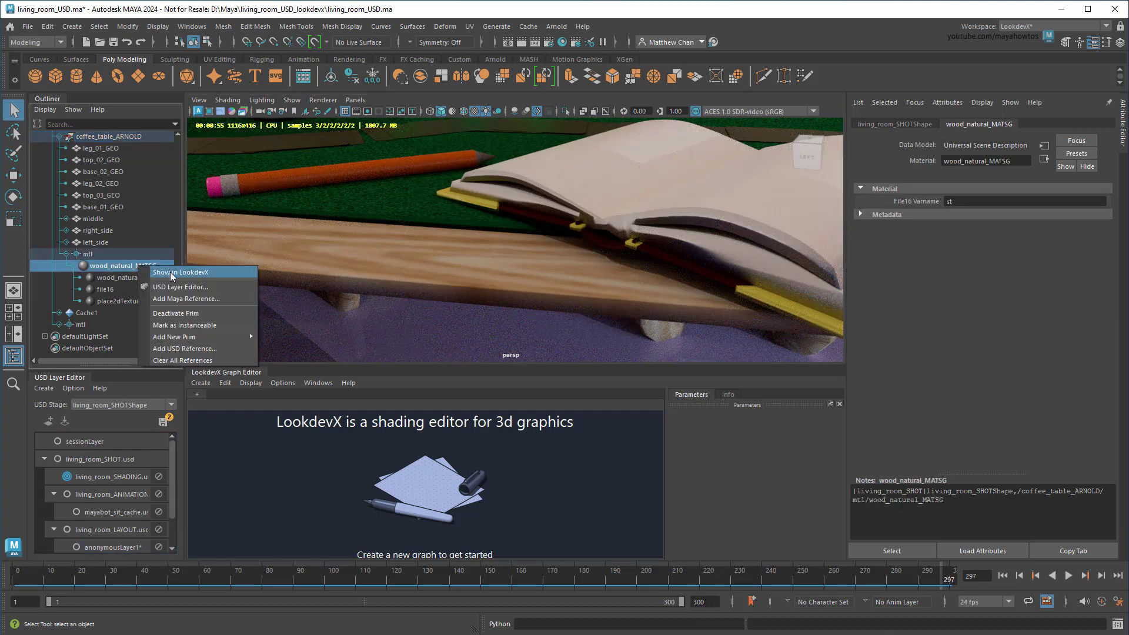
left_click(176, 274)
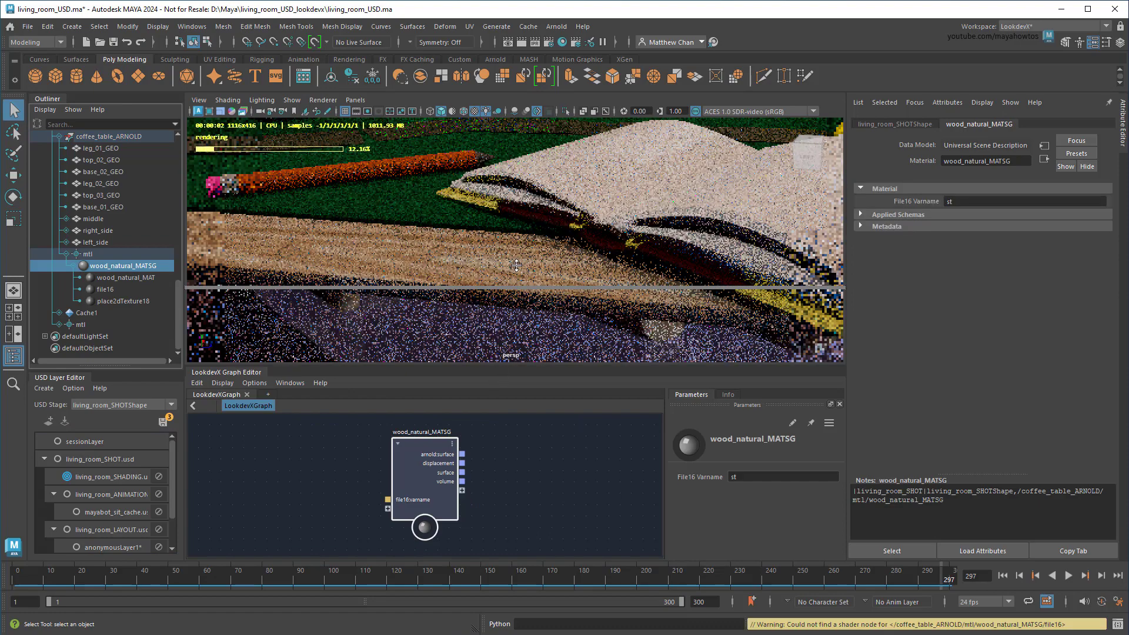
left_click_drag(492, 377, 492, 268)
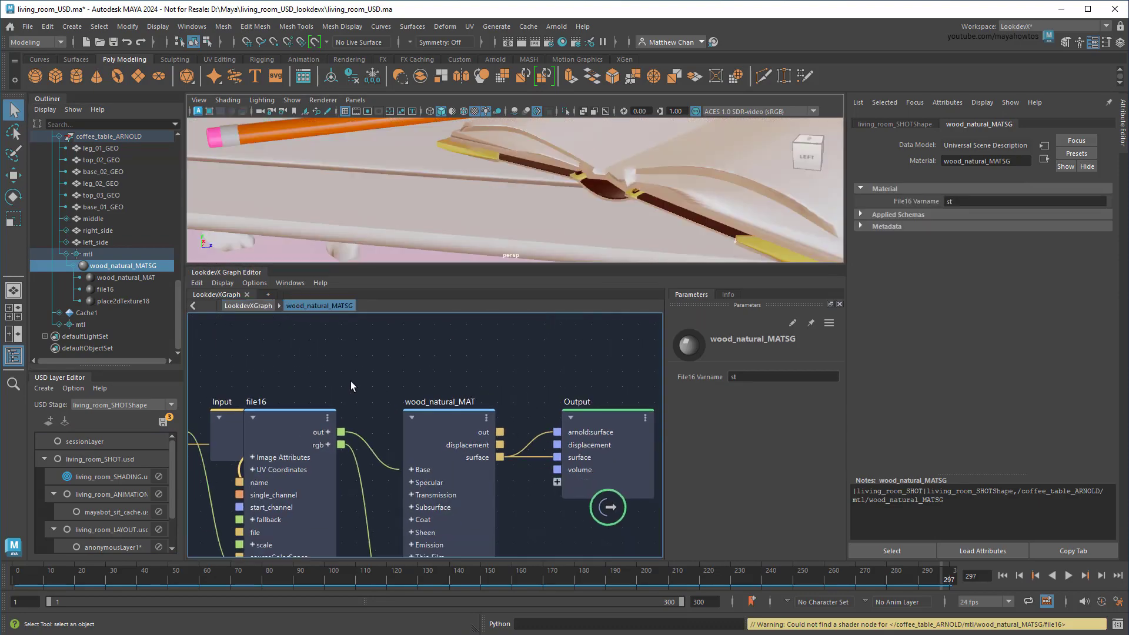
middle_click_drag(351, 381, 471, 358)
left_click_drag(386, 367, 187, 445)
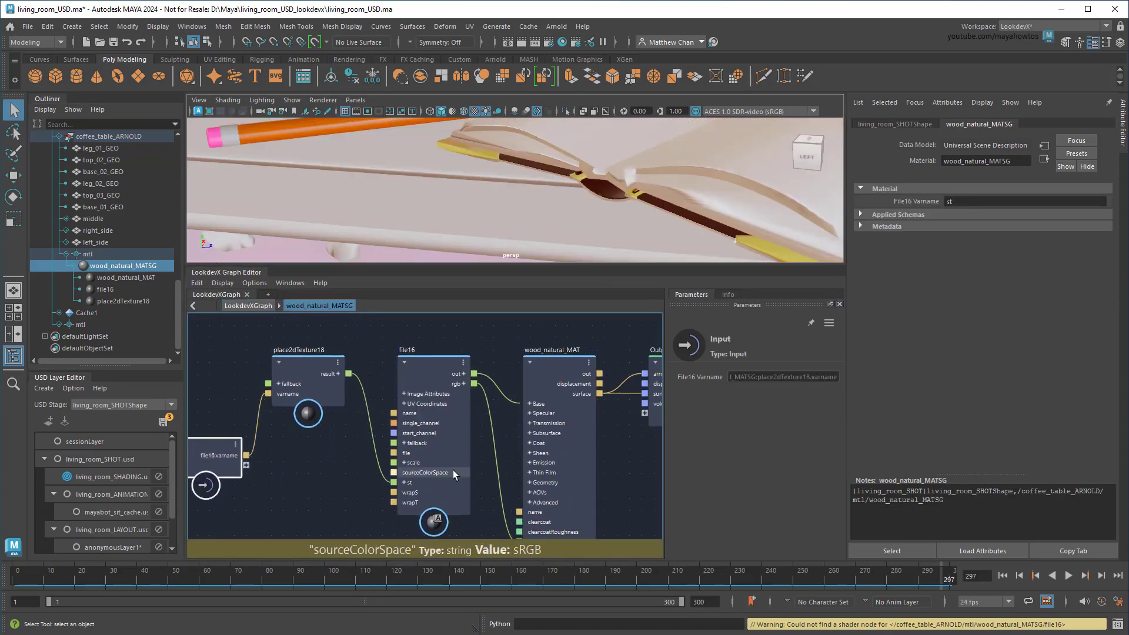
Expose wood_natural_MAT's base, diffuse_roughness, specular, specular_color and specular_roughness ports through the Input node.
left_click(529, 403)
middle_click_drag(283, 492, 322, 460)
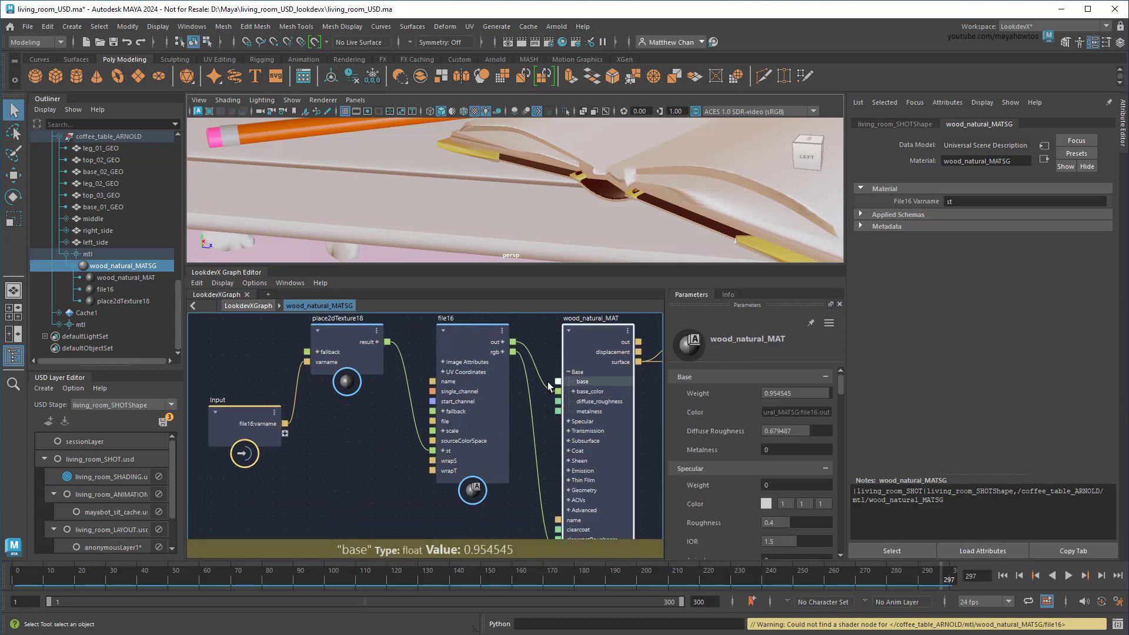
left_click_drag(559, 381, 285, 434)
left_click_drag(559, 403, 285, 443)
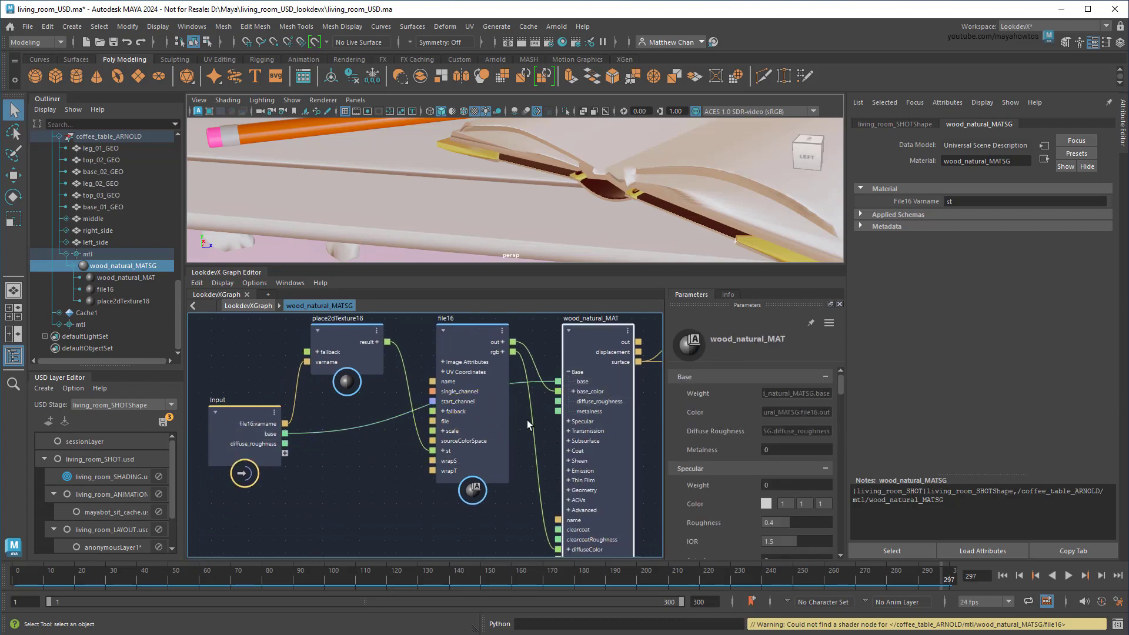
left_click(568, 421)
left_click_drag(559, 431, 275, 451)
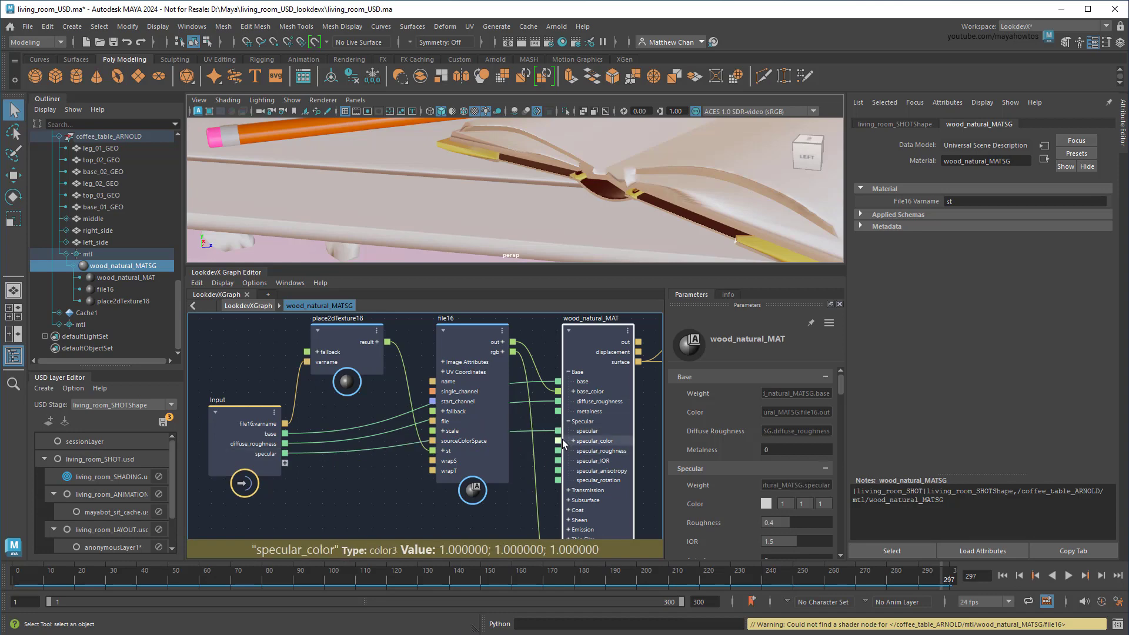
left_click_drag(559, 443, 276, 464)
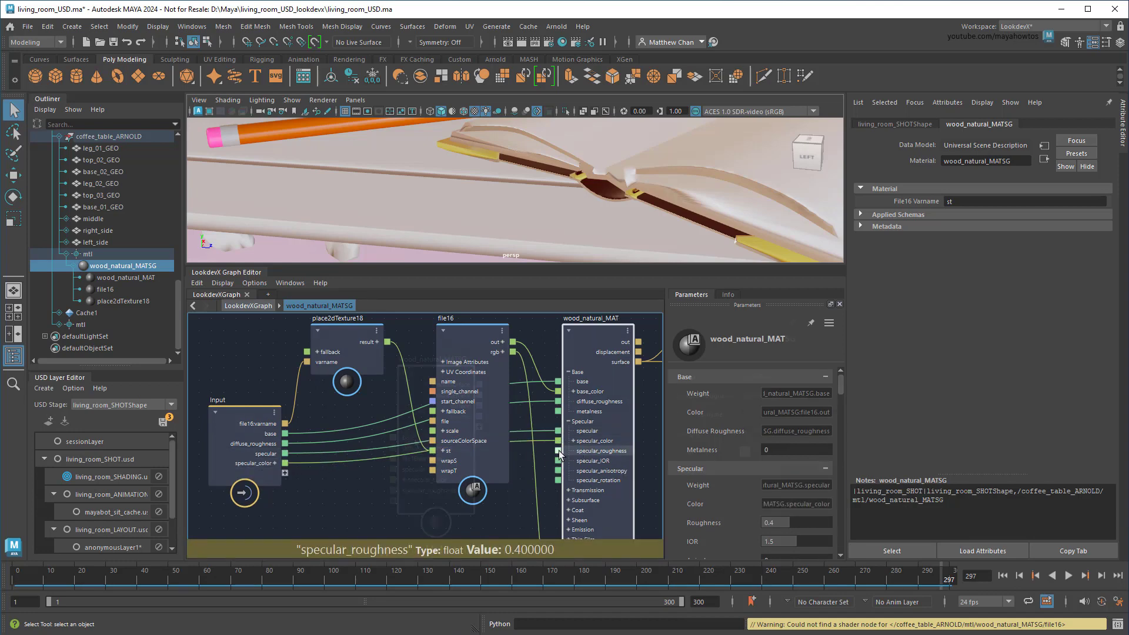
Go up to the wood_natural_MATSG node and group its base and diffuse_roughness ports in a new port group named Diffuse.
key("u")
right_click(415, 438)
mouse_move(470, 472)
left_click(556, 473)
type("Diffuse")
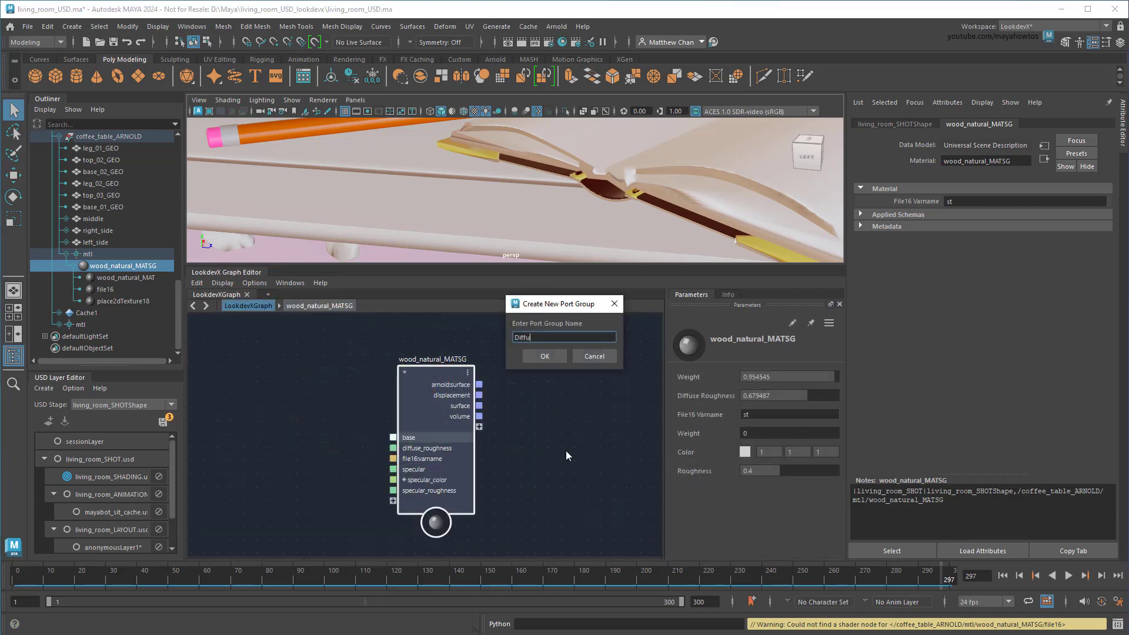
key("Return")
right_click(437, 448)
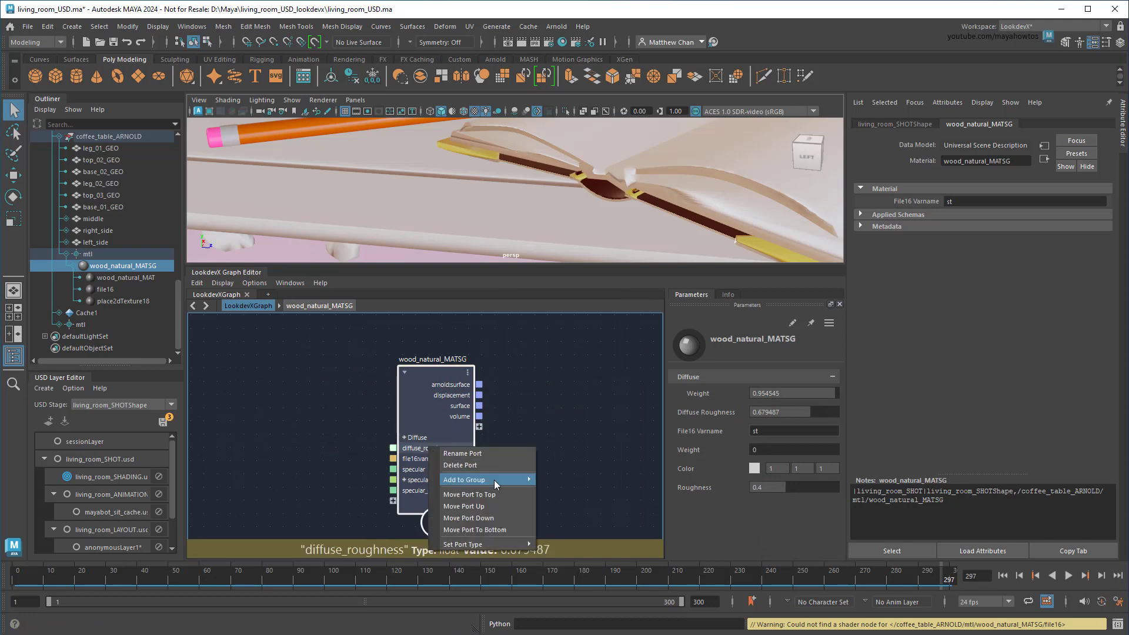
left_click(544, 485)
Group the specular, specular_color and specular_roughness ports in a new port group named Specular.
right_click(460, 459)
mouse_move(509, 492)
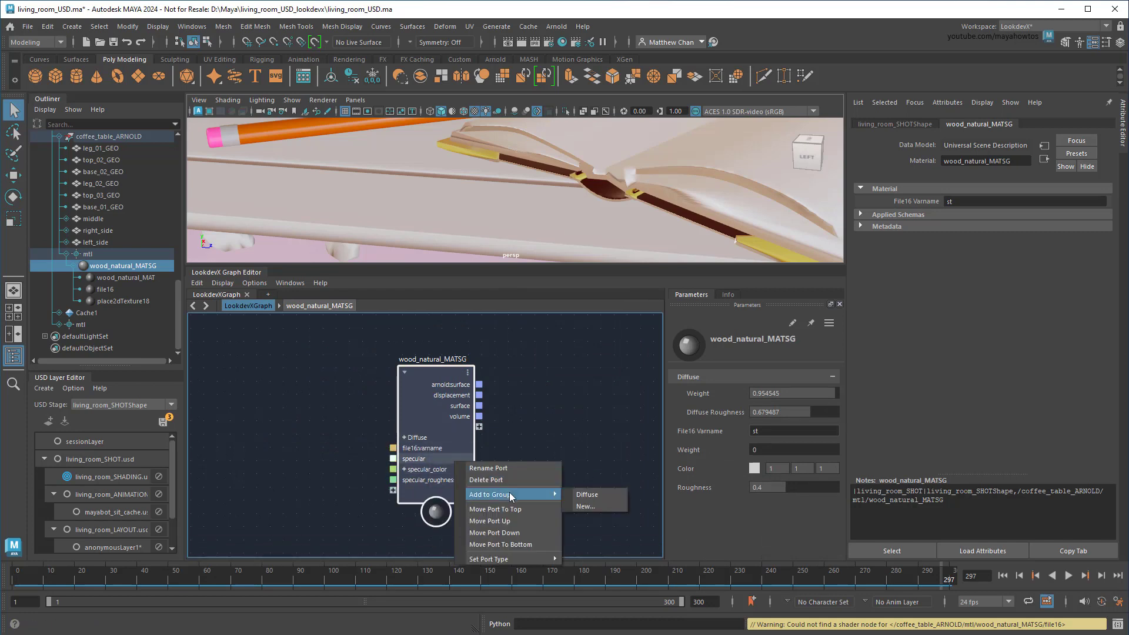
left_click(583, 506)
type("Specular")
key("Return")
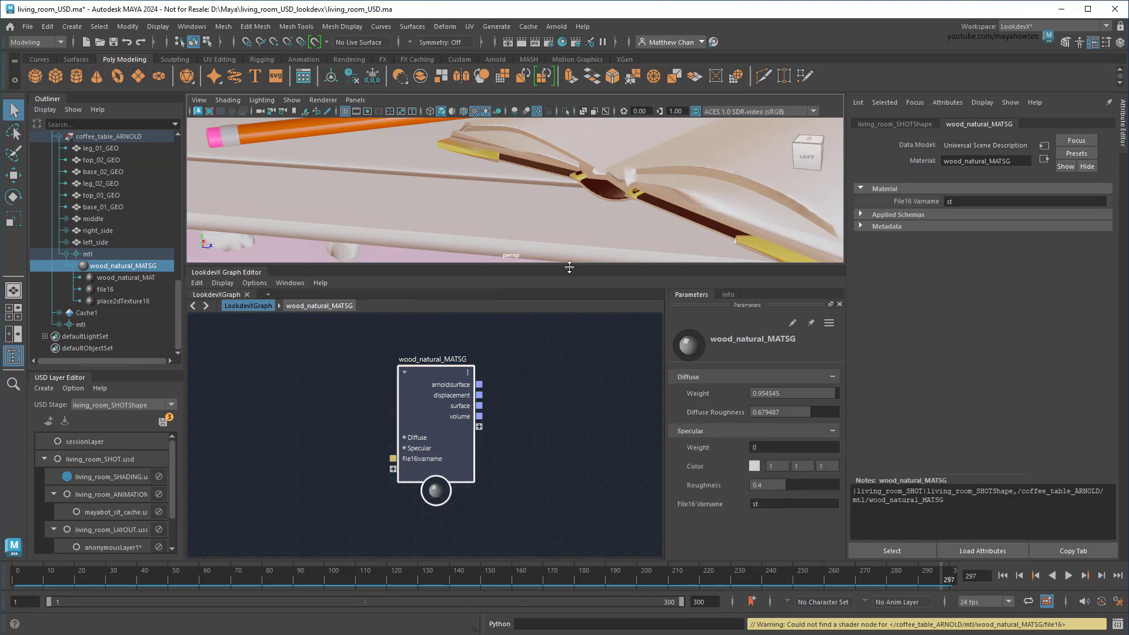
Enlarge the viewport and mute the living_room_SHADING.usd layer and the anonymous sublayer under living_room_LAYOUT.usd.
left_click_drag(569, 267, 575, 365)
right_click_drag(574, 365, 480, 323, "alt")
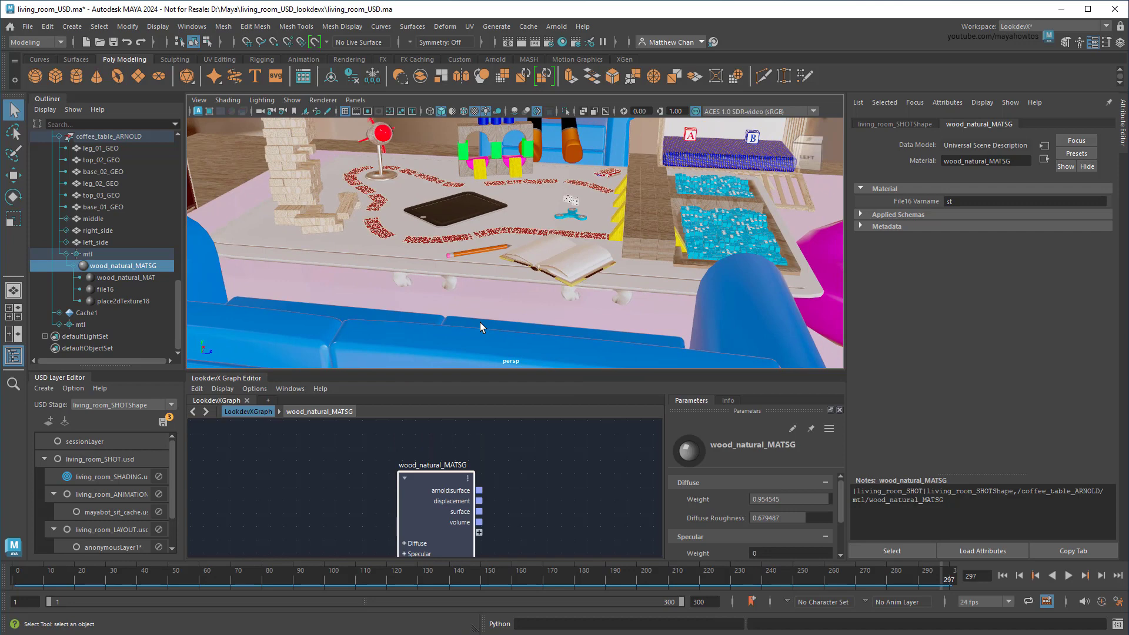
left_click(158, 478)
scroll(162, 538, "down", 1)
left_click(158, 530)
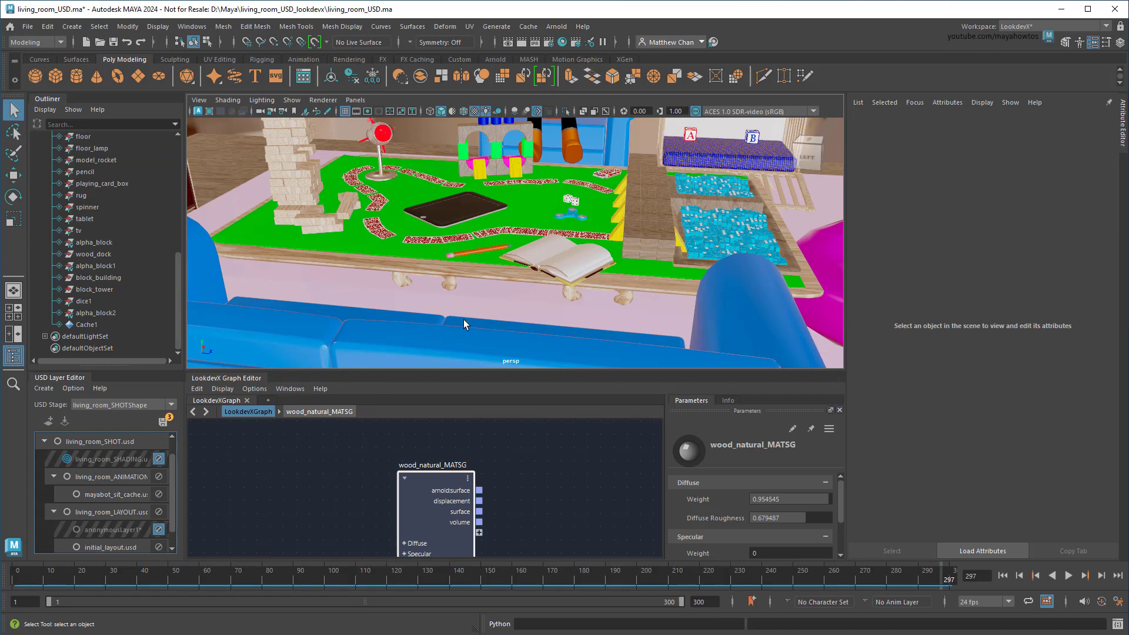
Unmute the anonymous layout sublayer and the living_room_SHADING.usd layer.
left_click(159, 530)
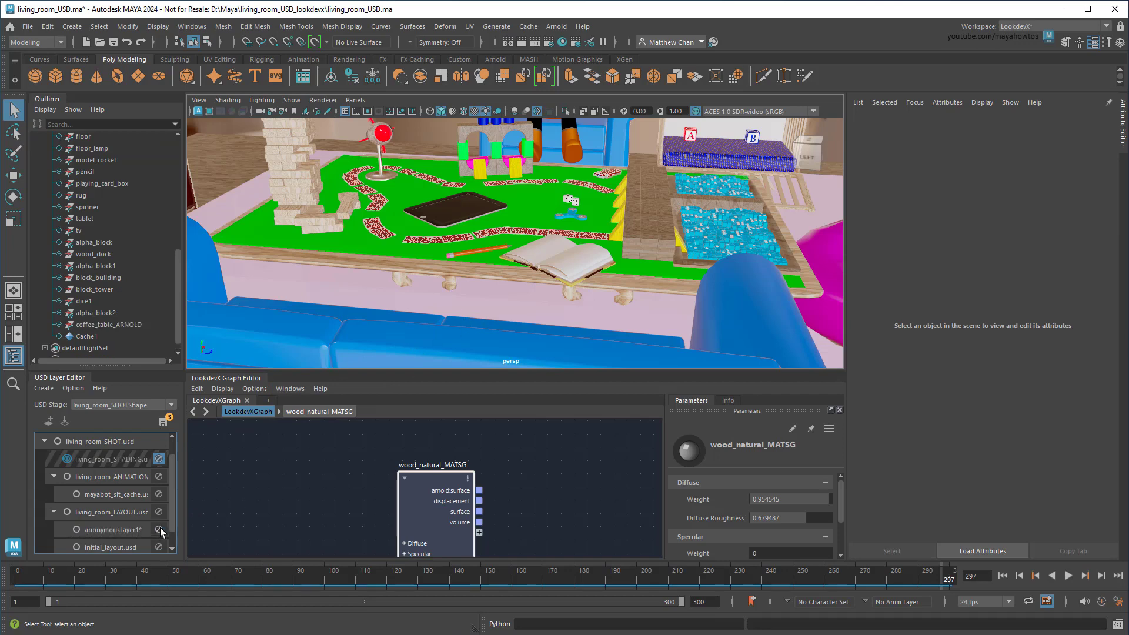
left_click(159, 459)
scroll(161, 475, "up", 1)
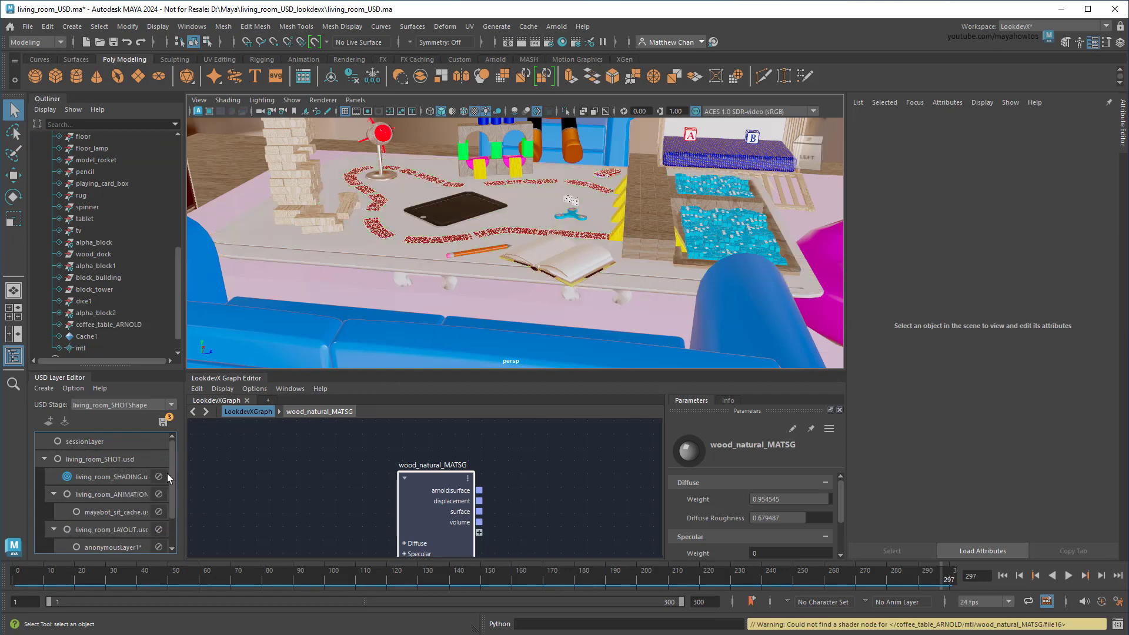